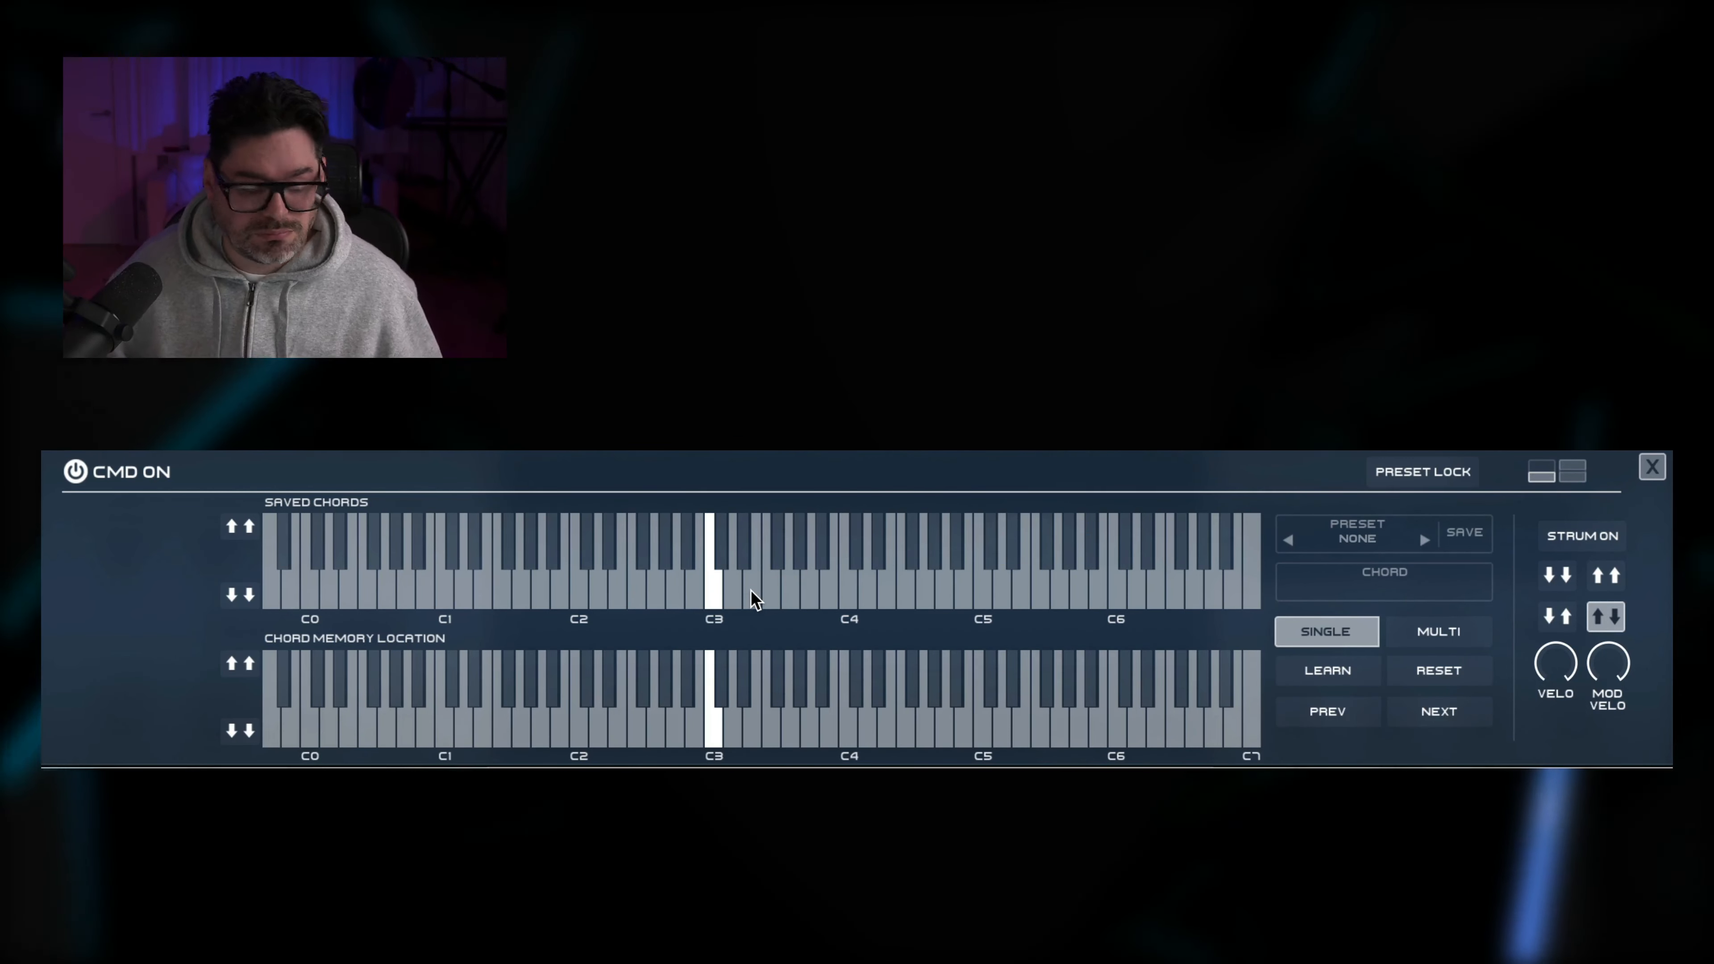
# Build the chord stored on C3 by adding Eb3, G3, F3, Bb3 and C2, and try D4 before removing it again
pyautogui.click(746, 555)
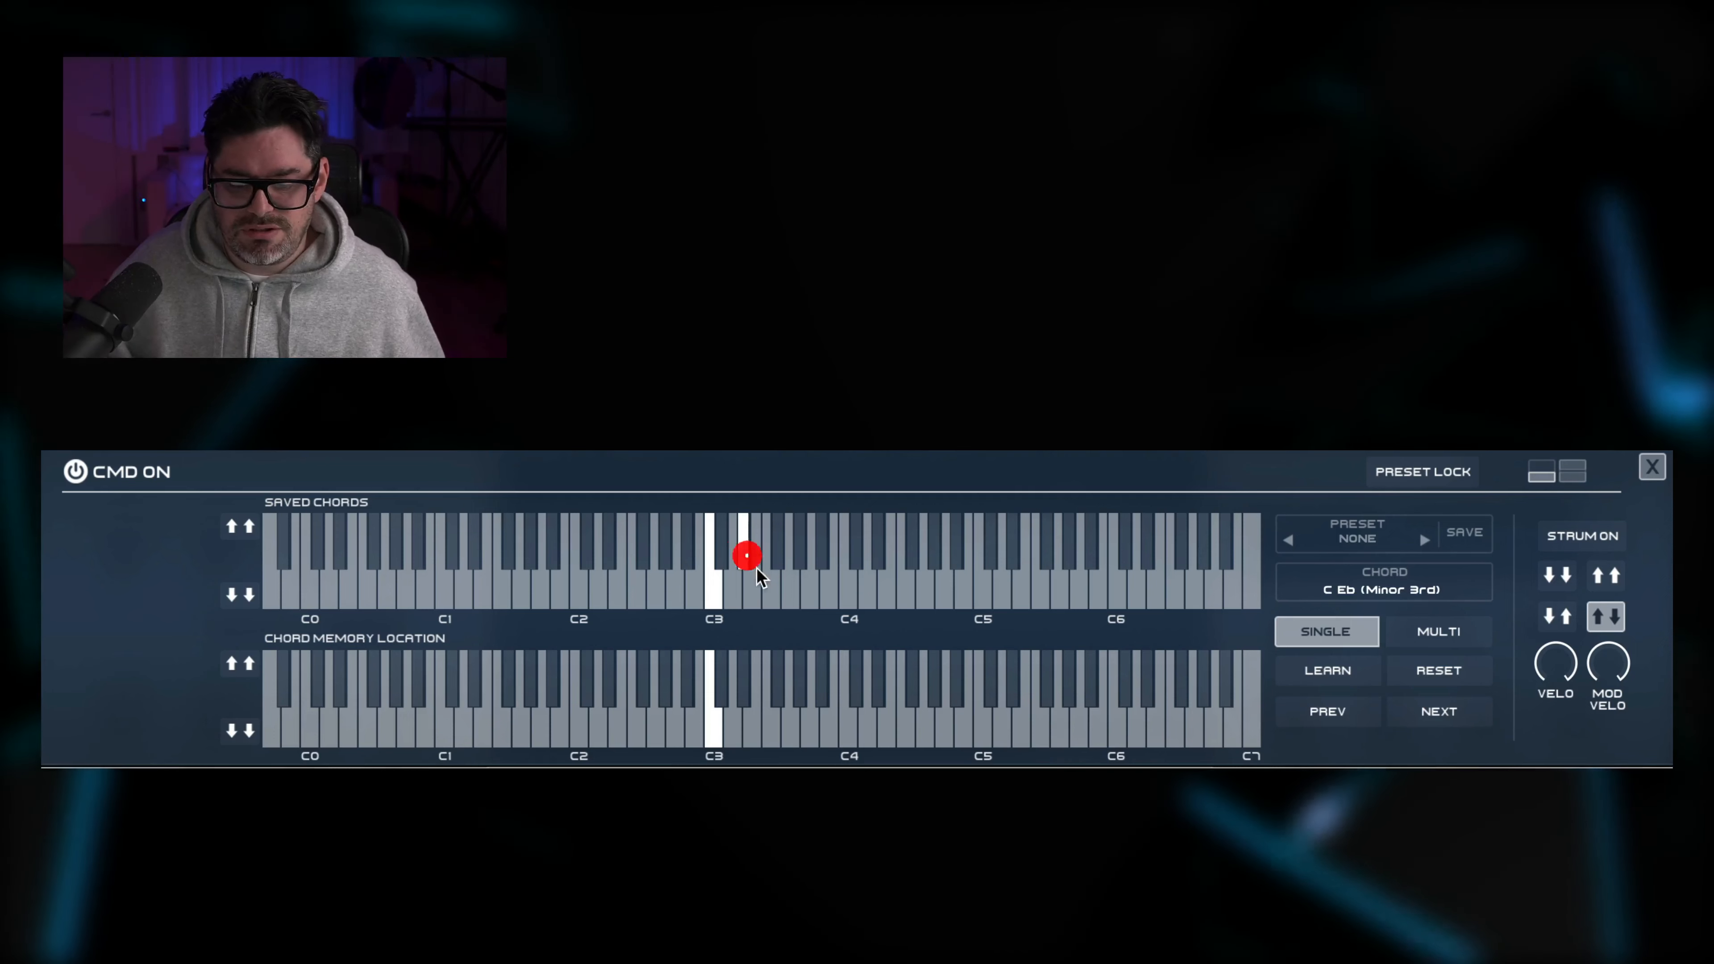
pyautogui.click(786, 589)
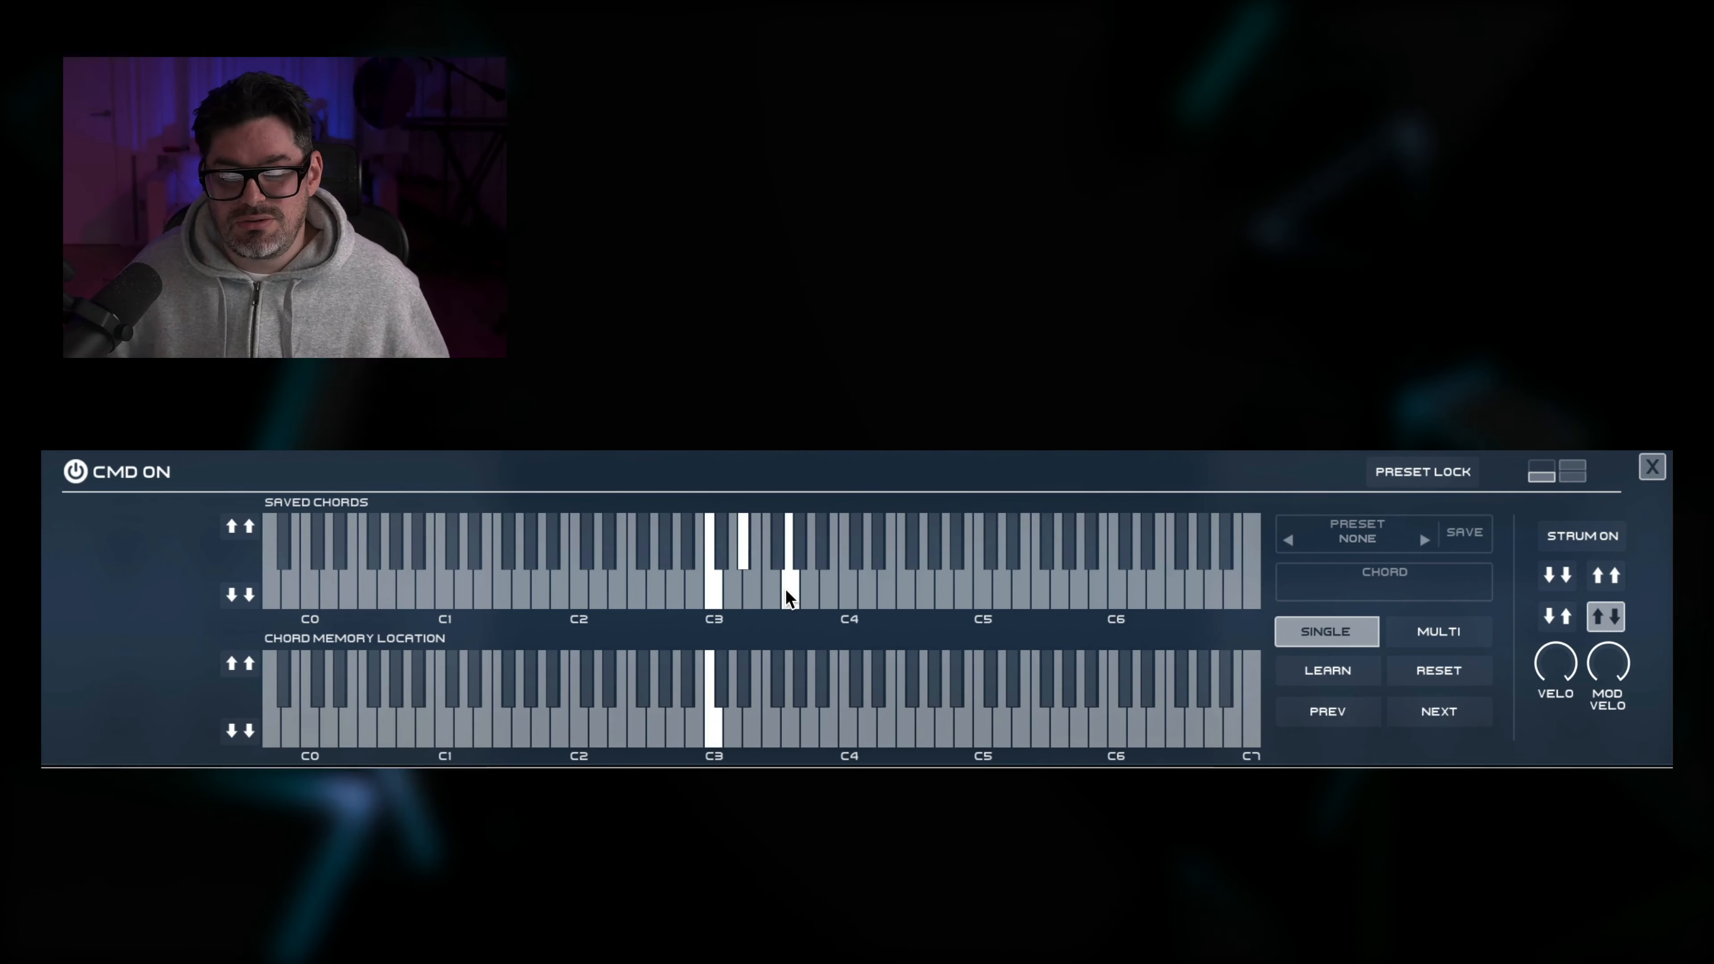
pyautogui.click(769, 581)
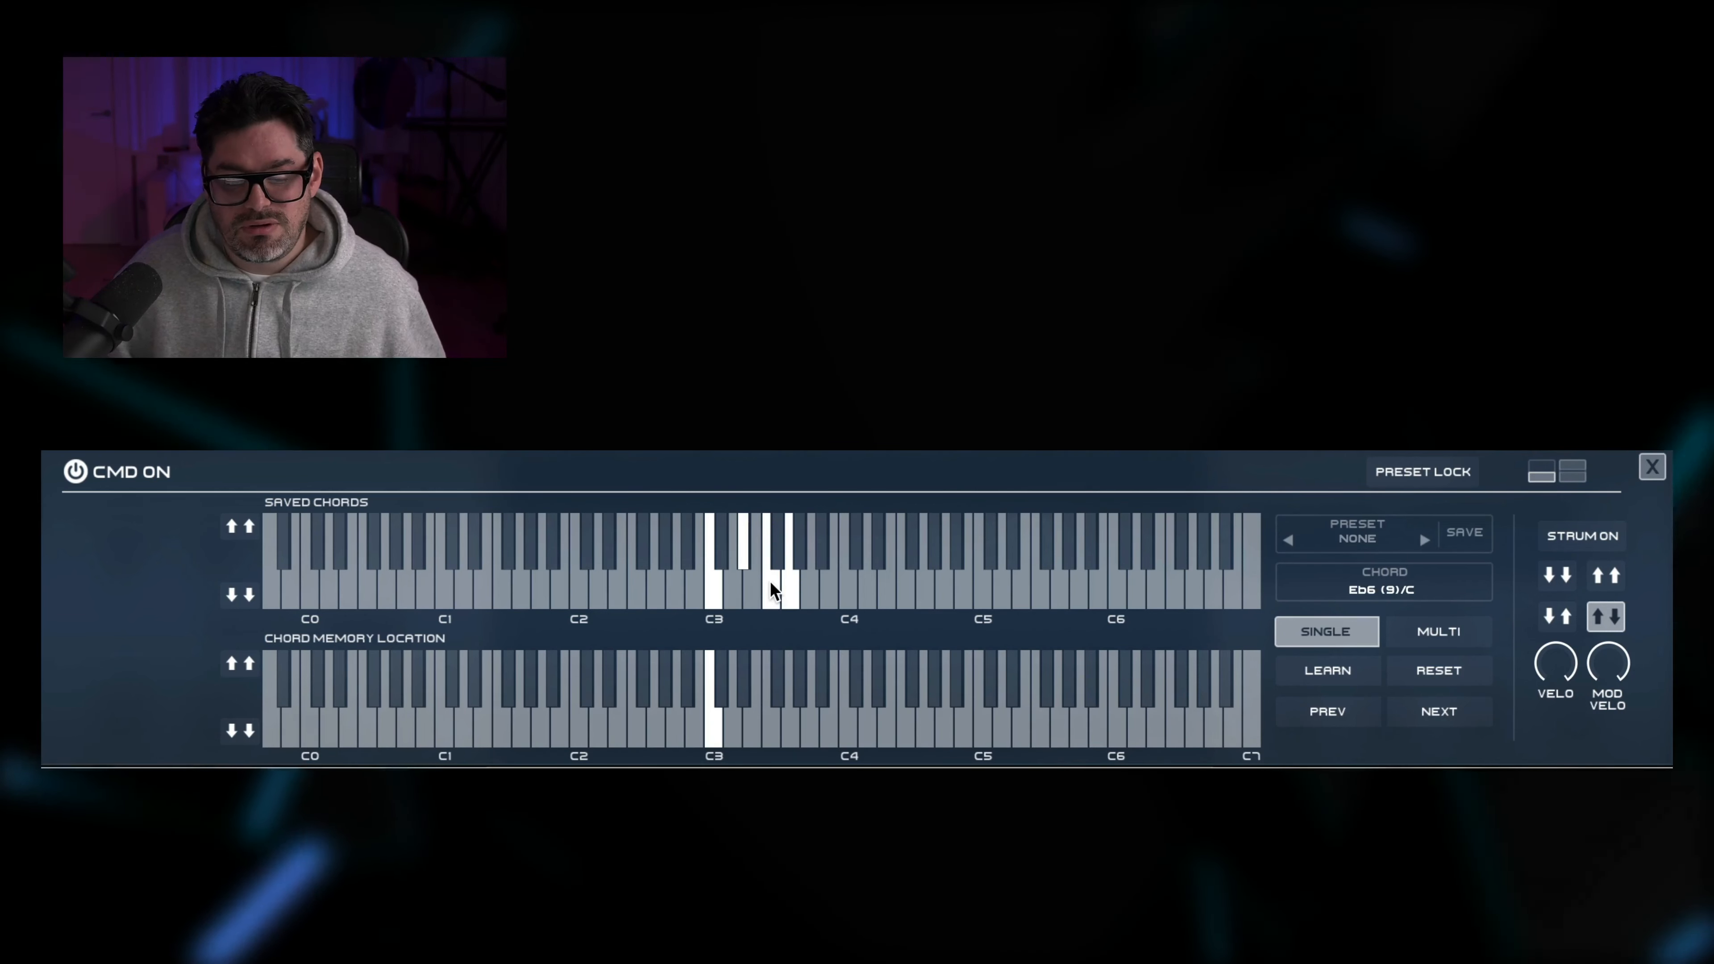
pyautogui.click(823, 549)
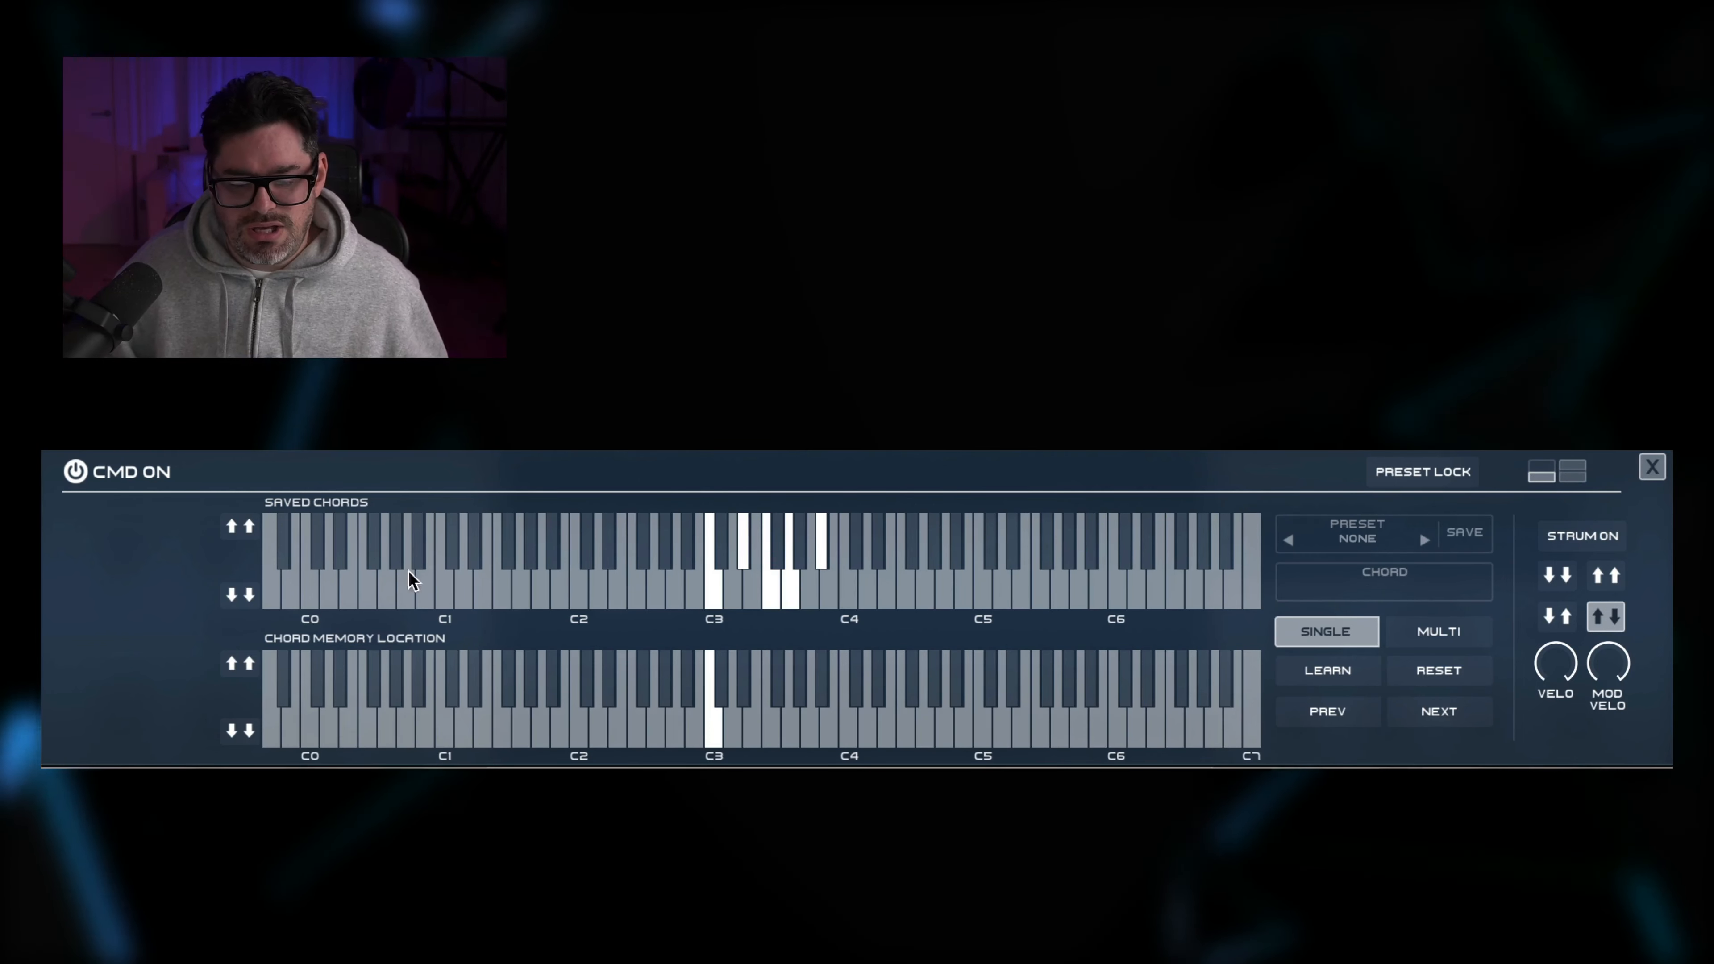
pyautogui.click(575, 582)
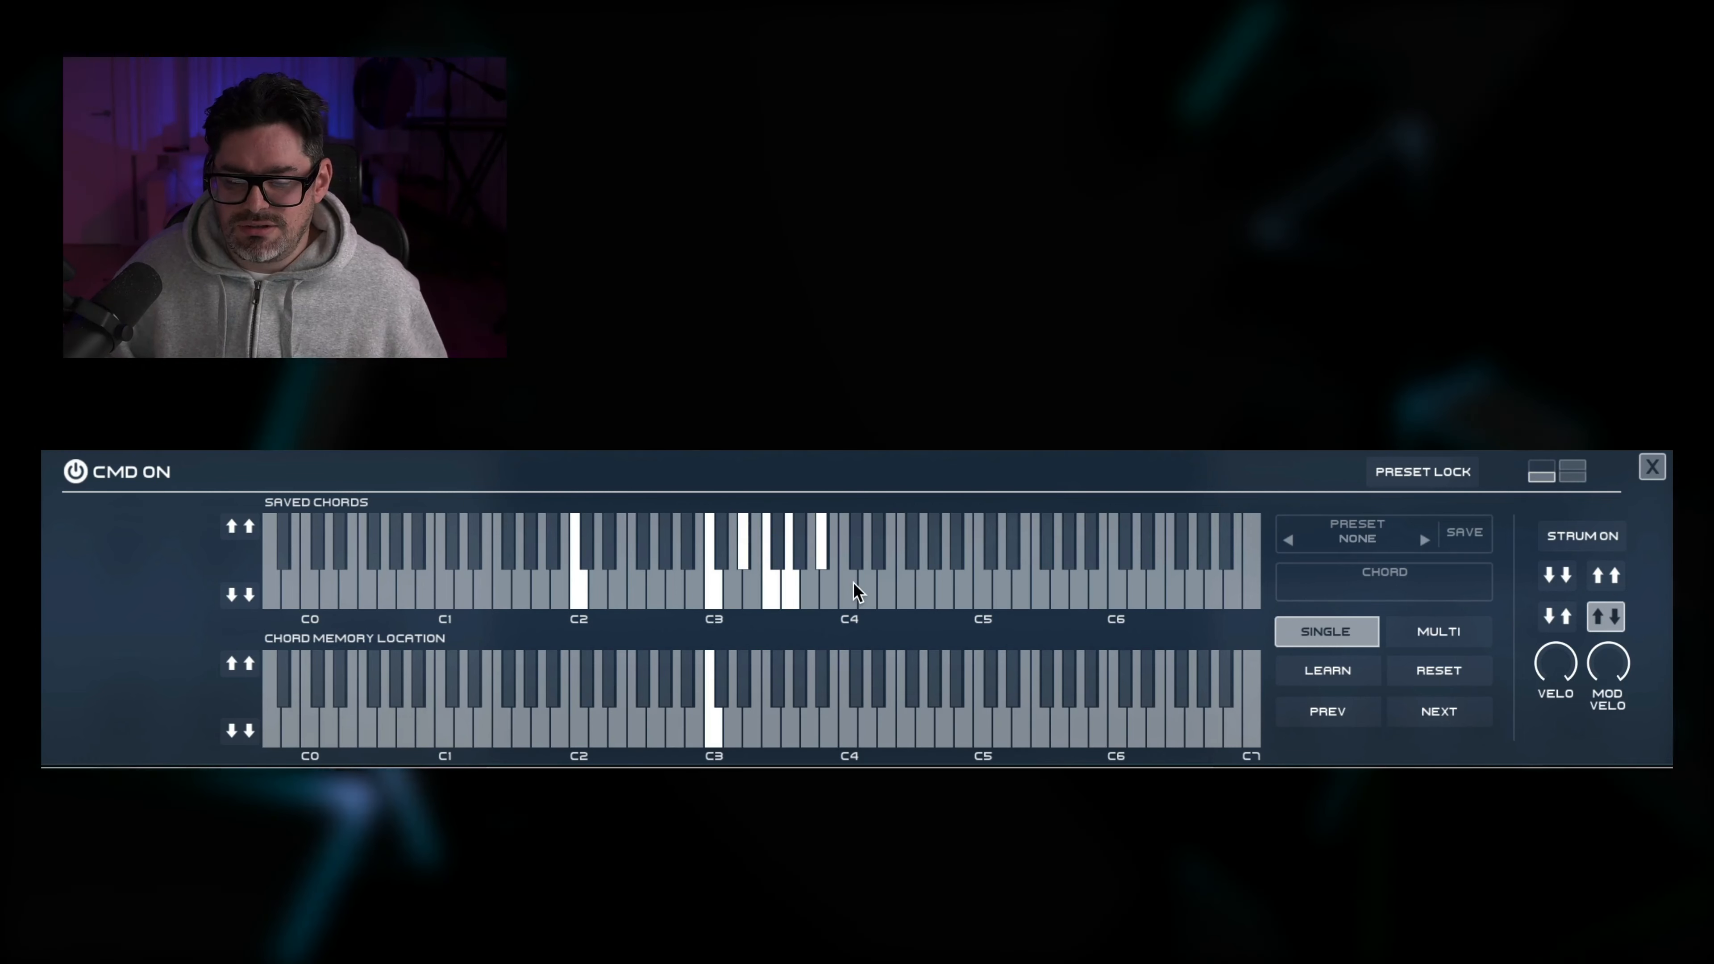
pyautogui.click(865, 581)
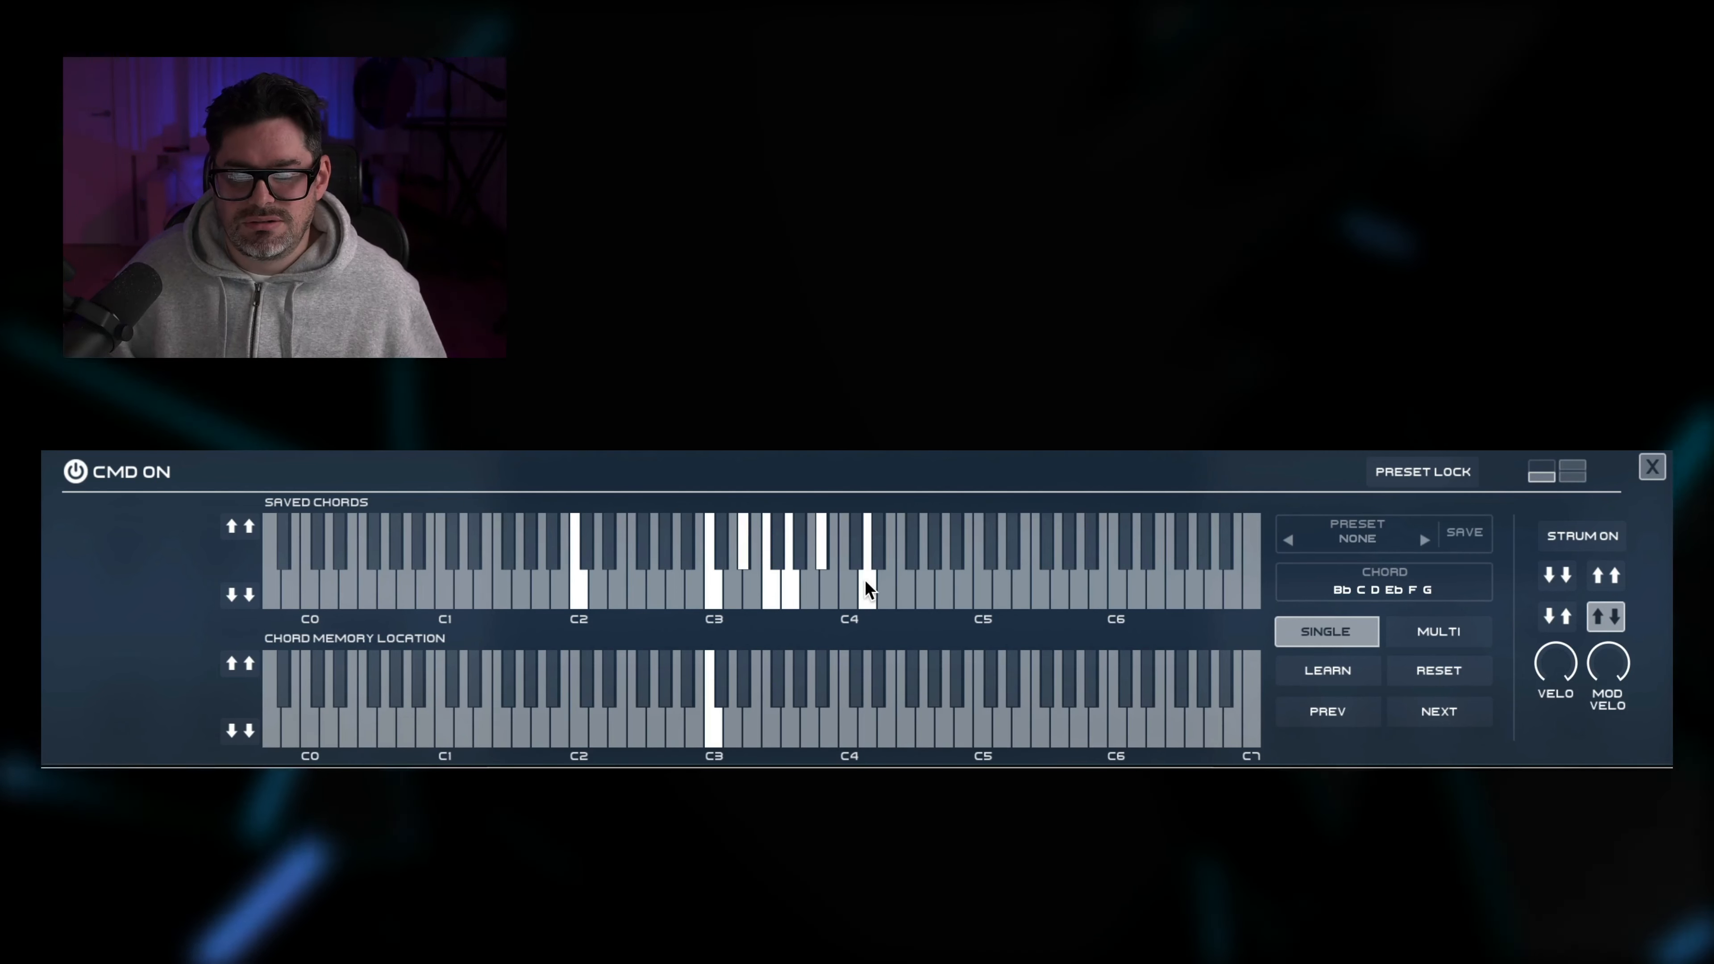
pyautogui.click(865, 581)
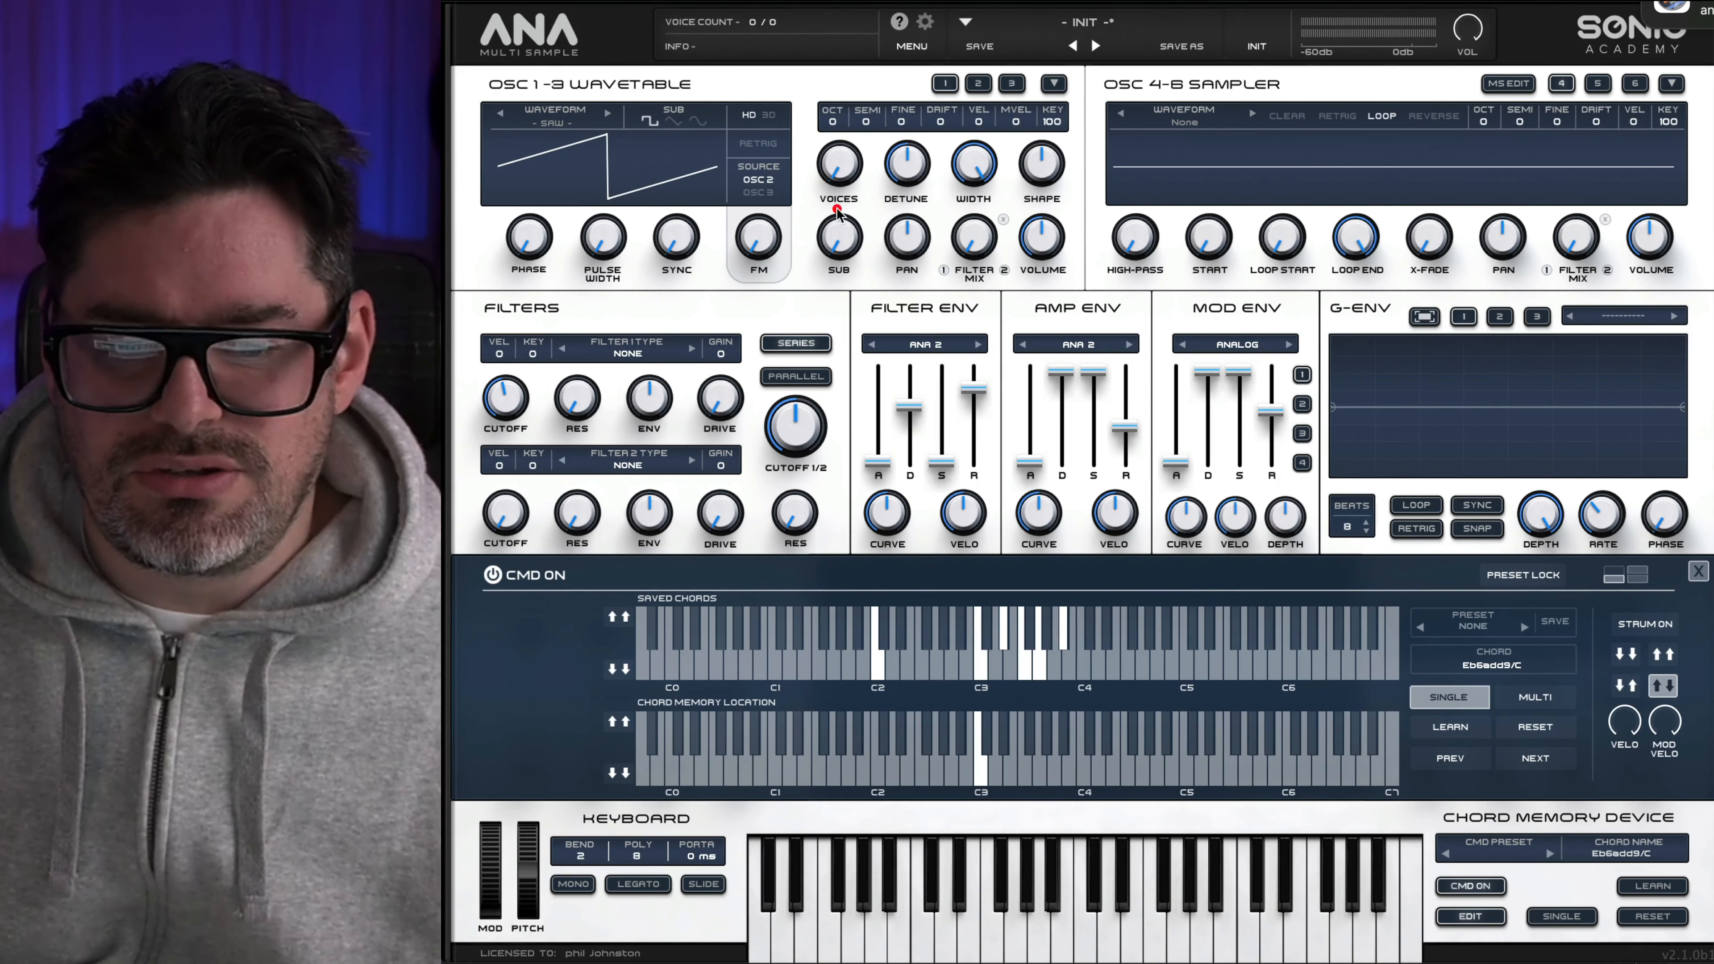
# Audition the Ahh samples in the vocals category for sampler 4, load Ahh_C3, and close the sample browser
pyautogui.click(1200, 136)
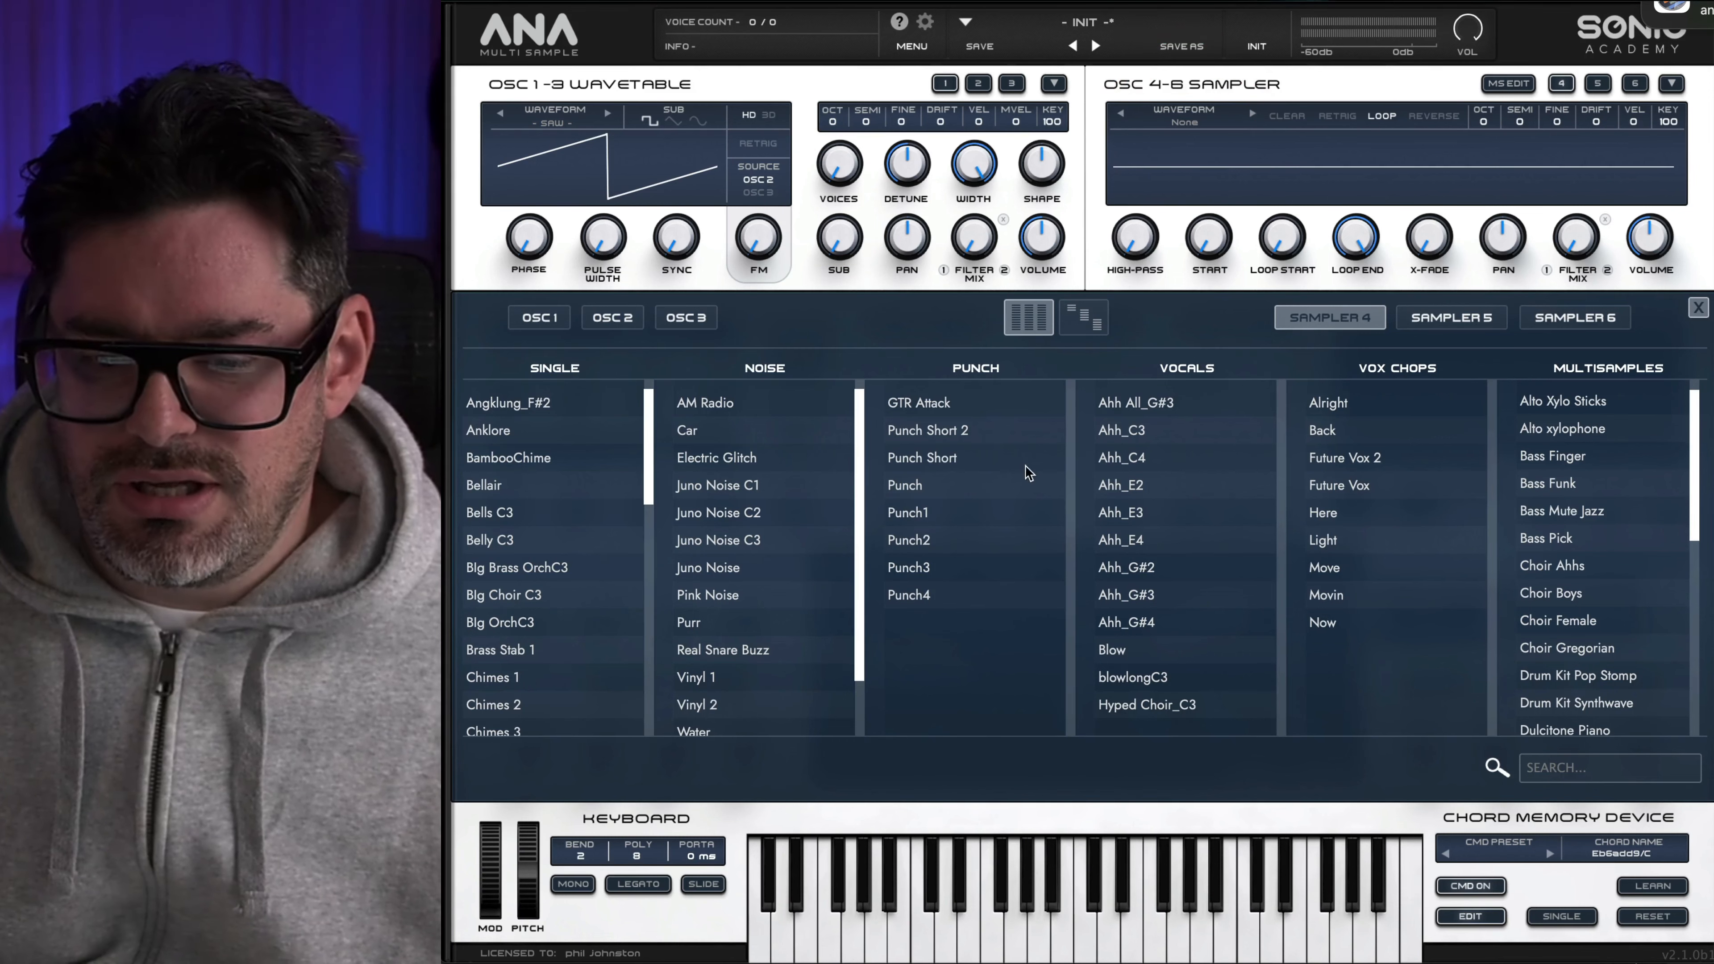
pyautogui.click(1164, 620)
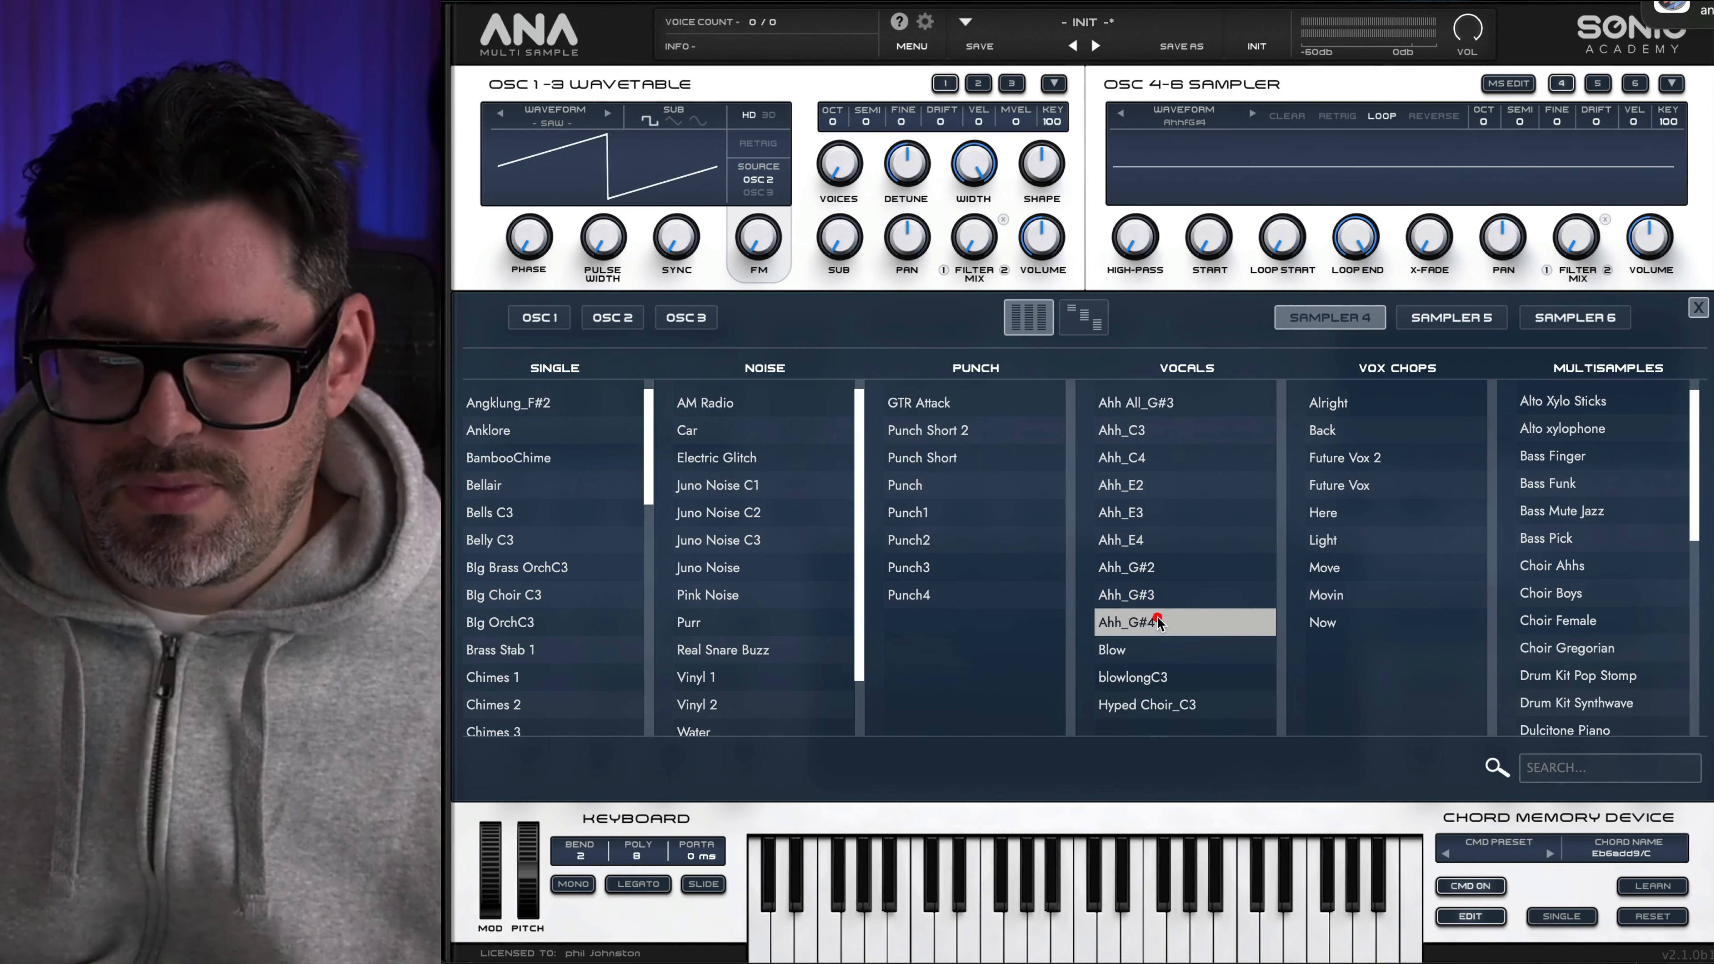
pyautogui.click(1147, 595)
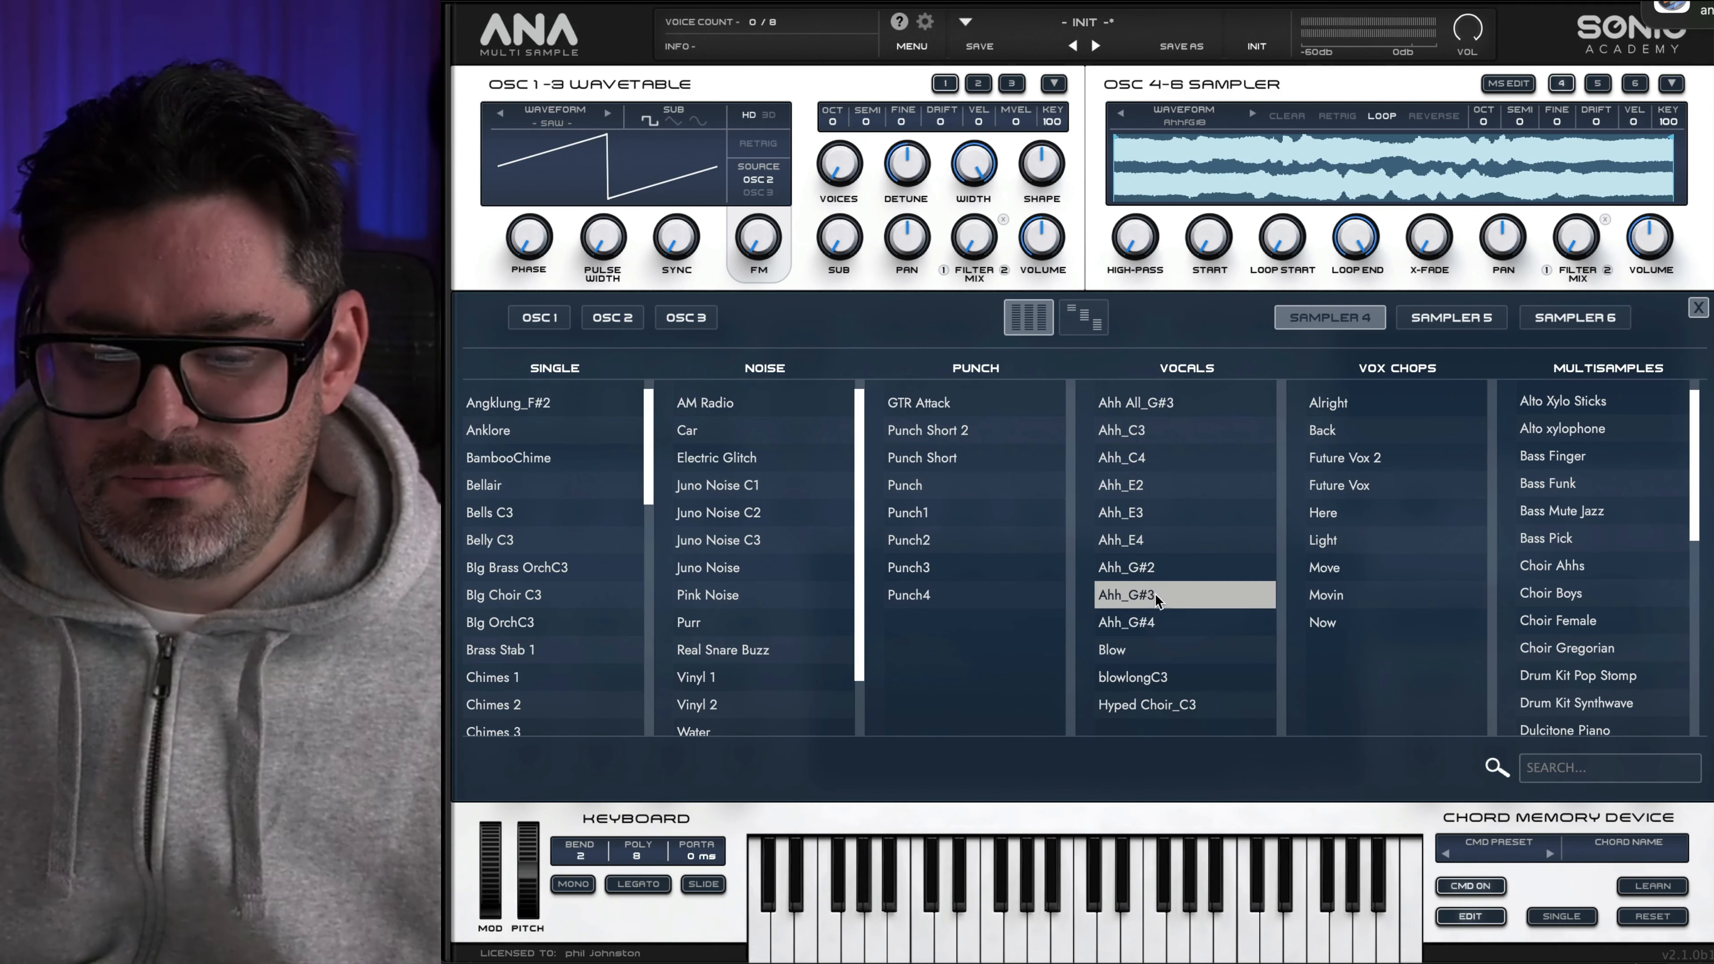
pyautogui.click(1159, 567)
pyautogui.click(1165, 541)
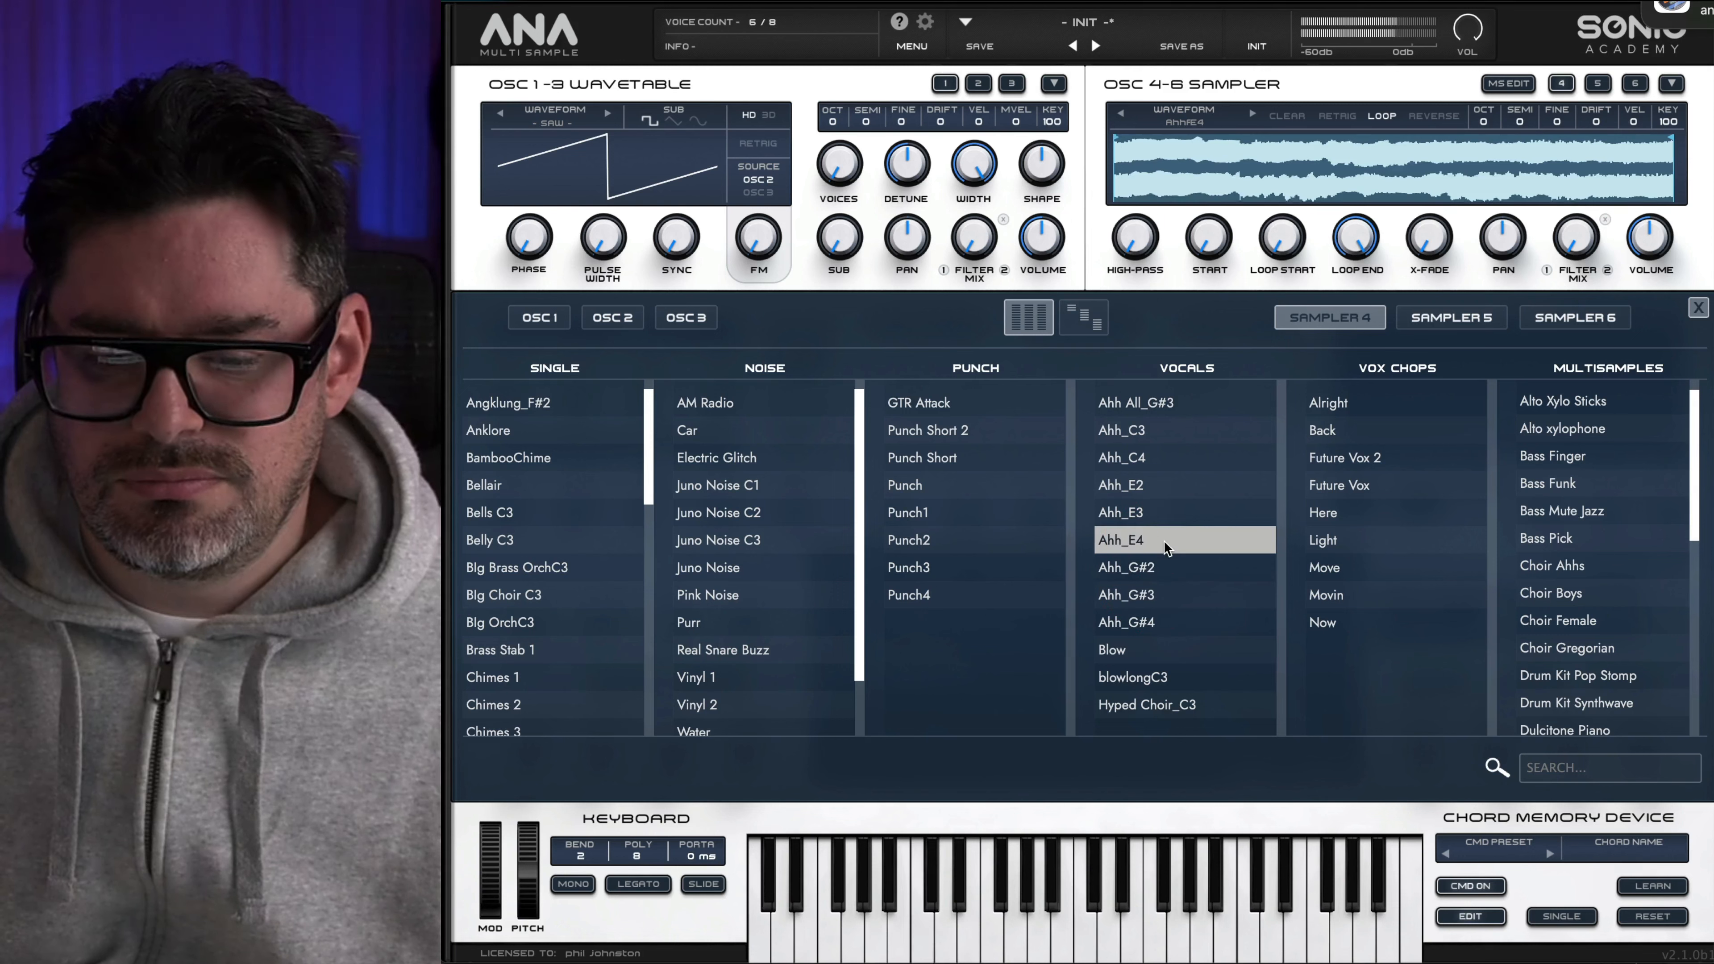
pyautogui.click(1167, 513)
pyautogui.click(1169, 486)
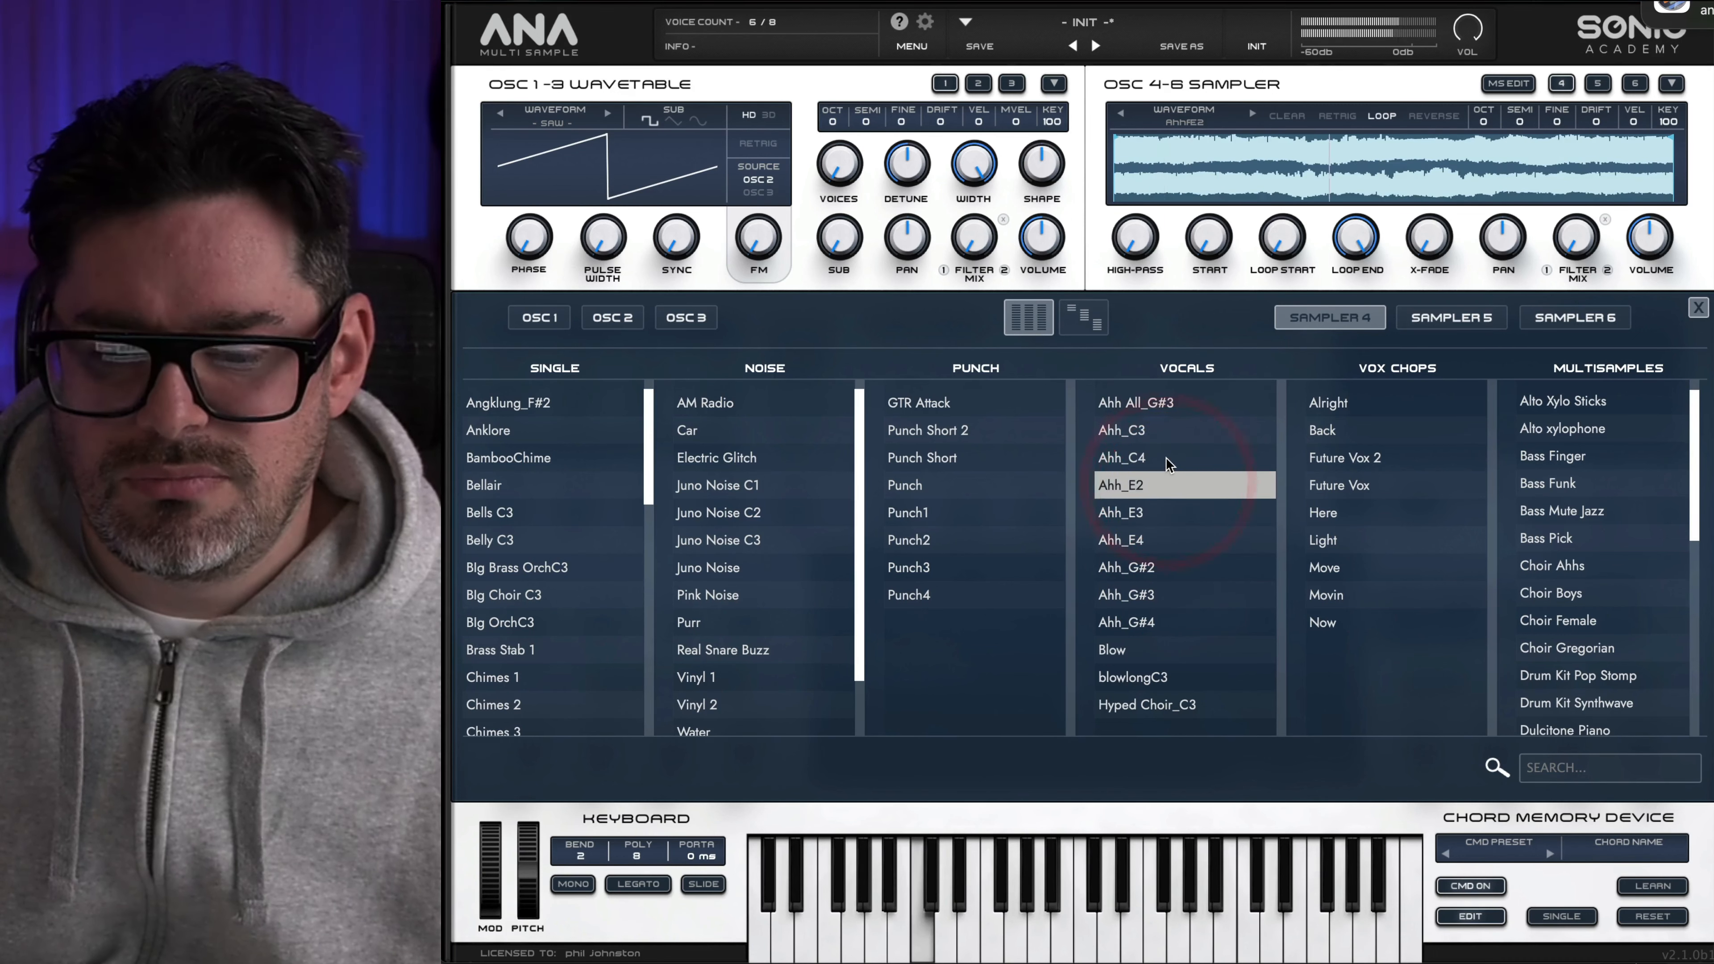
pyautogui.click(1167, 459)
pyautogui.click(1165, 432)
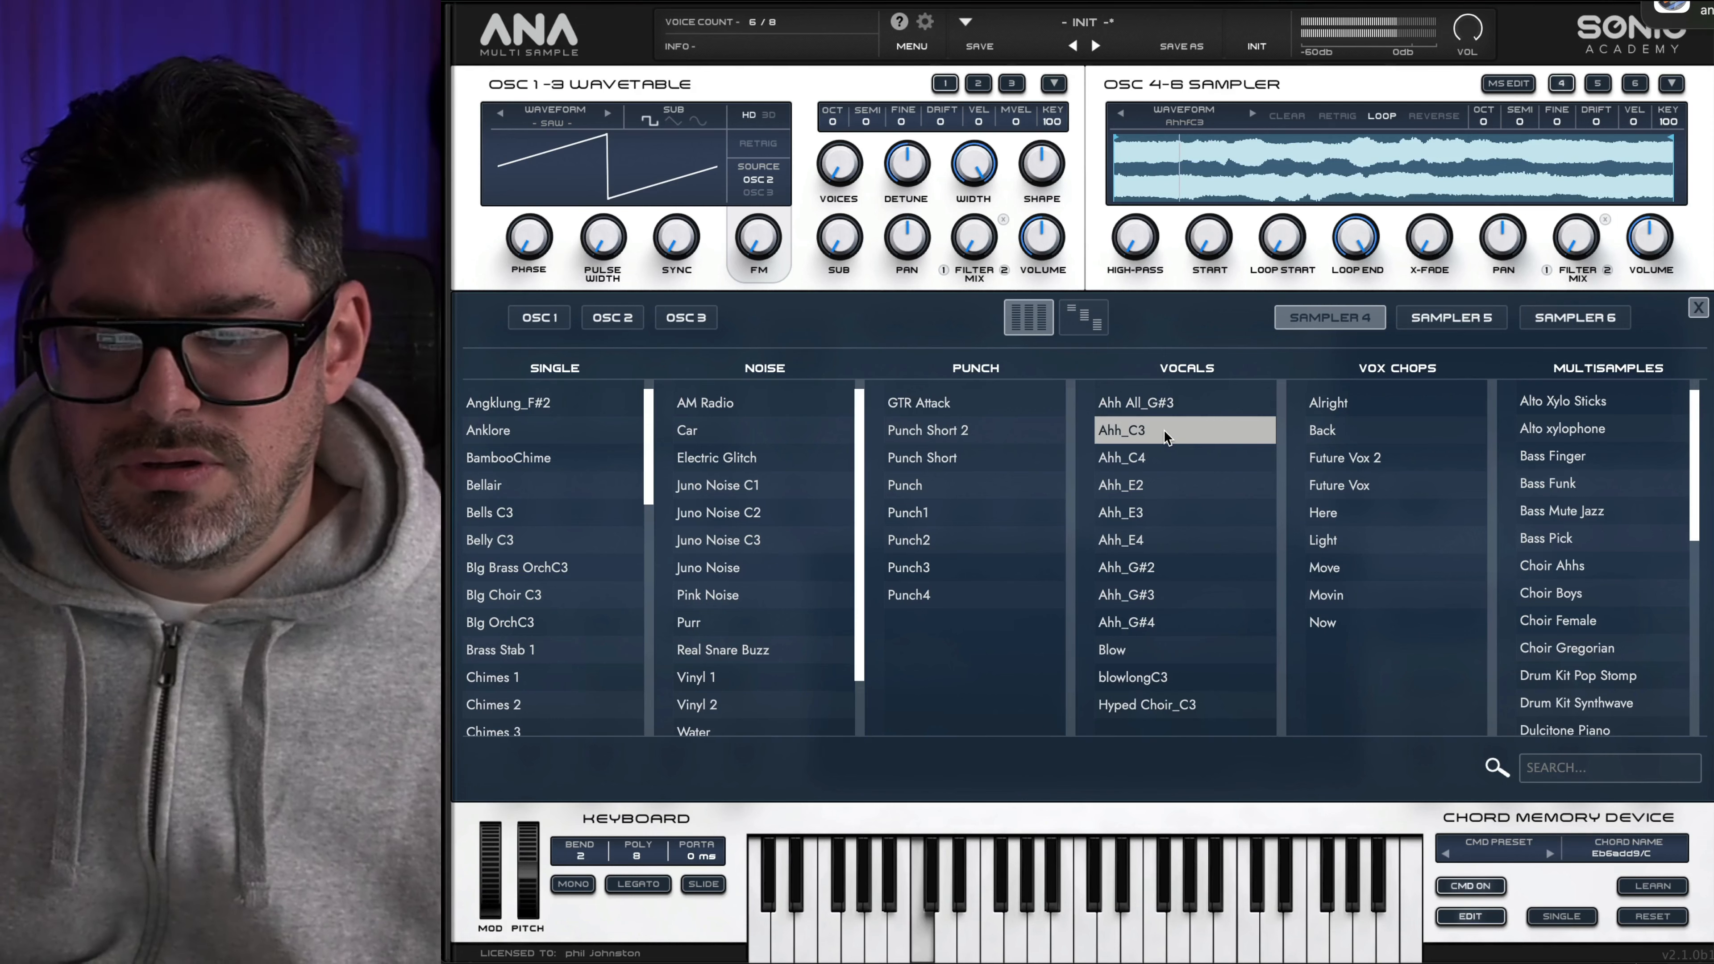
pyautogui.click(1697, 308)
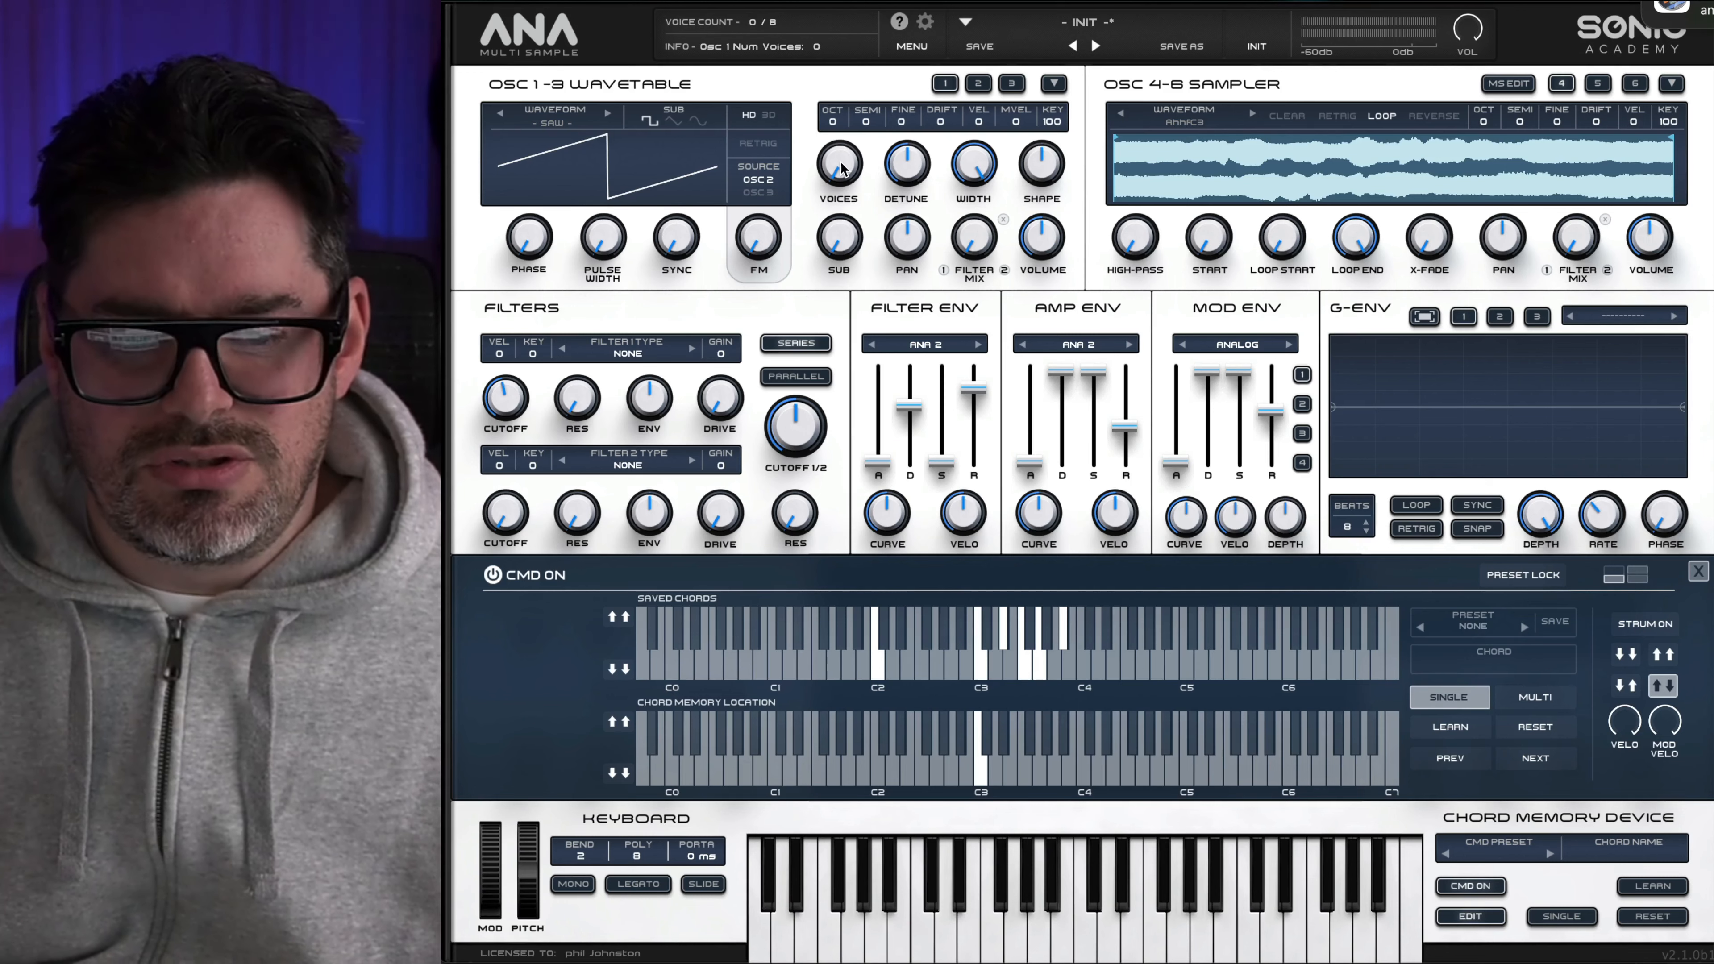
# Raise oscillator 1's voices to the maximum and lower its volume
pyautogui.moveTo(841, 163); pyautogui.dragTo(848, 2)
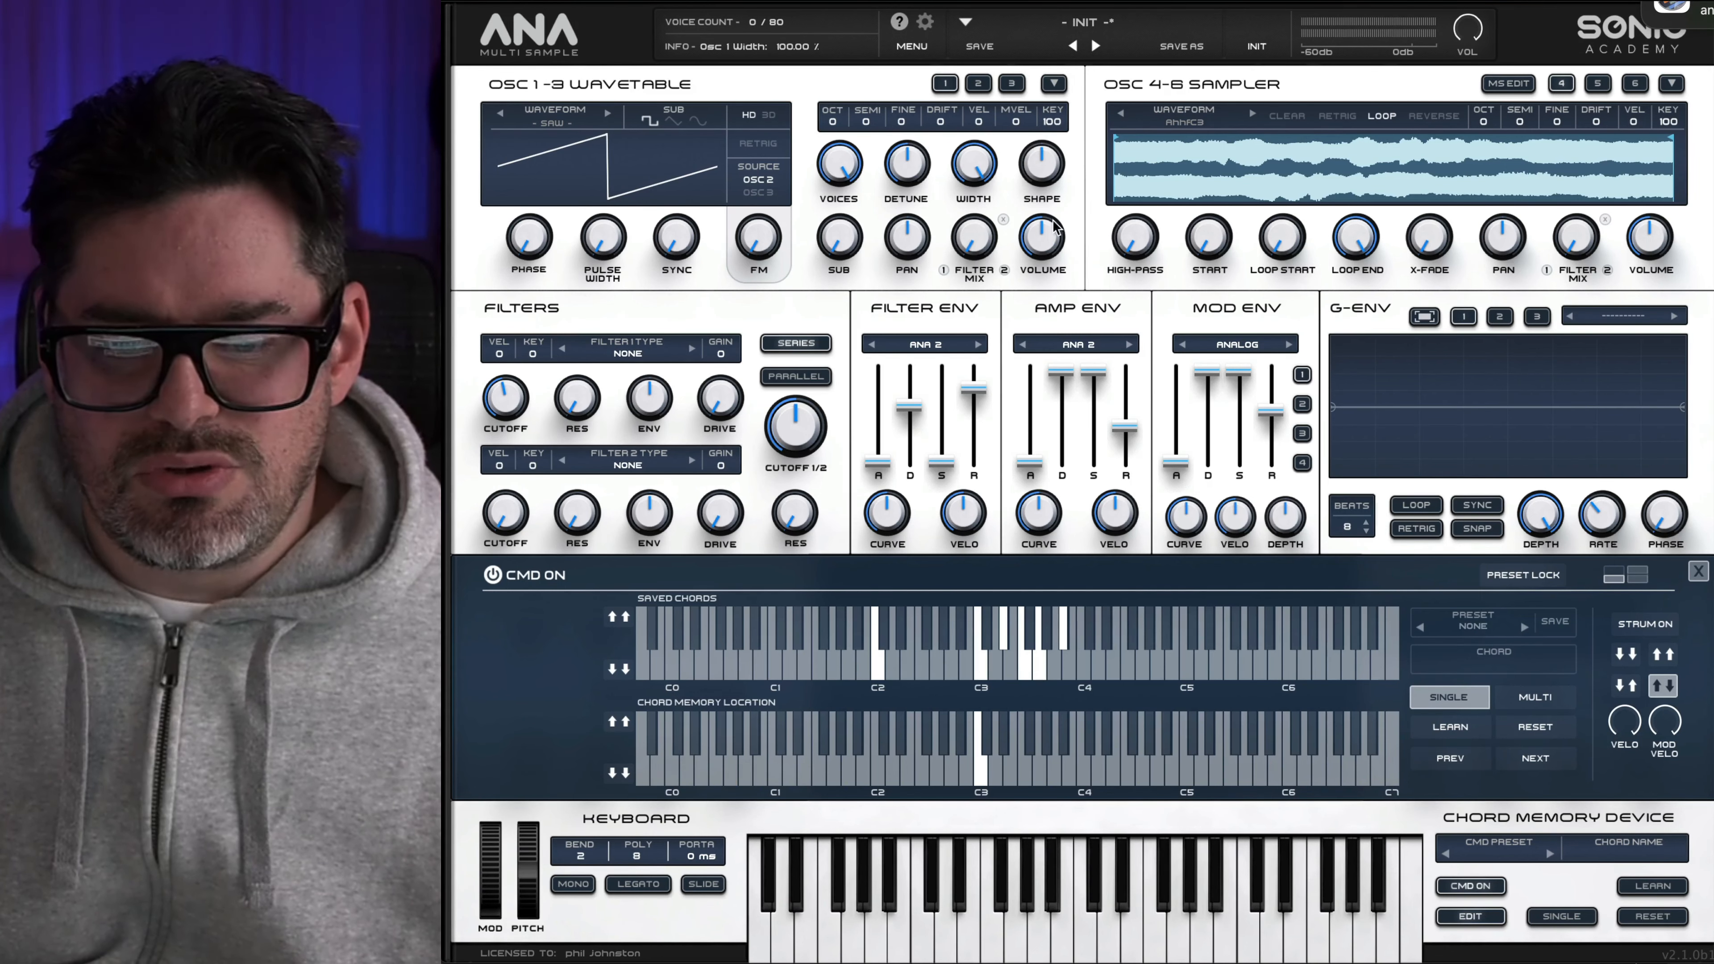
pyautogui.moveTo(1063, 237); pyautogui.dragTo(1042, 298)
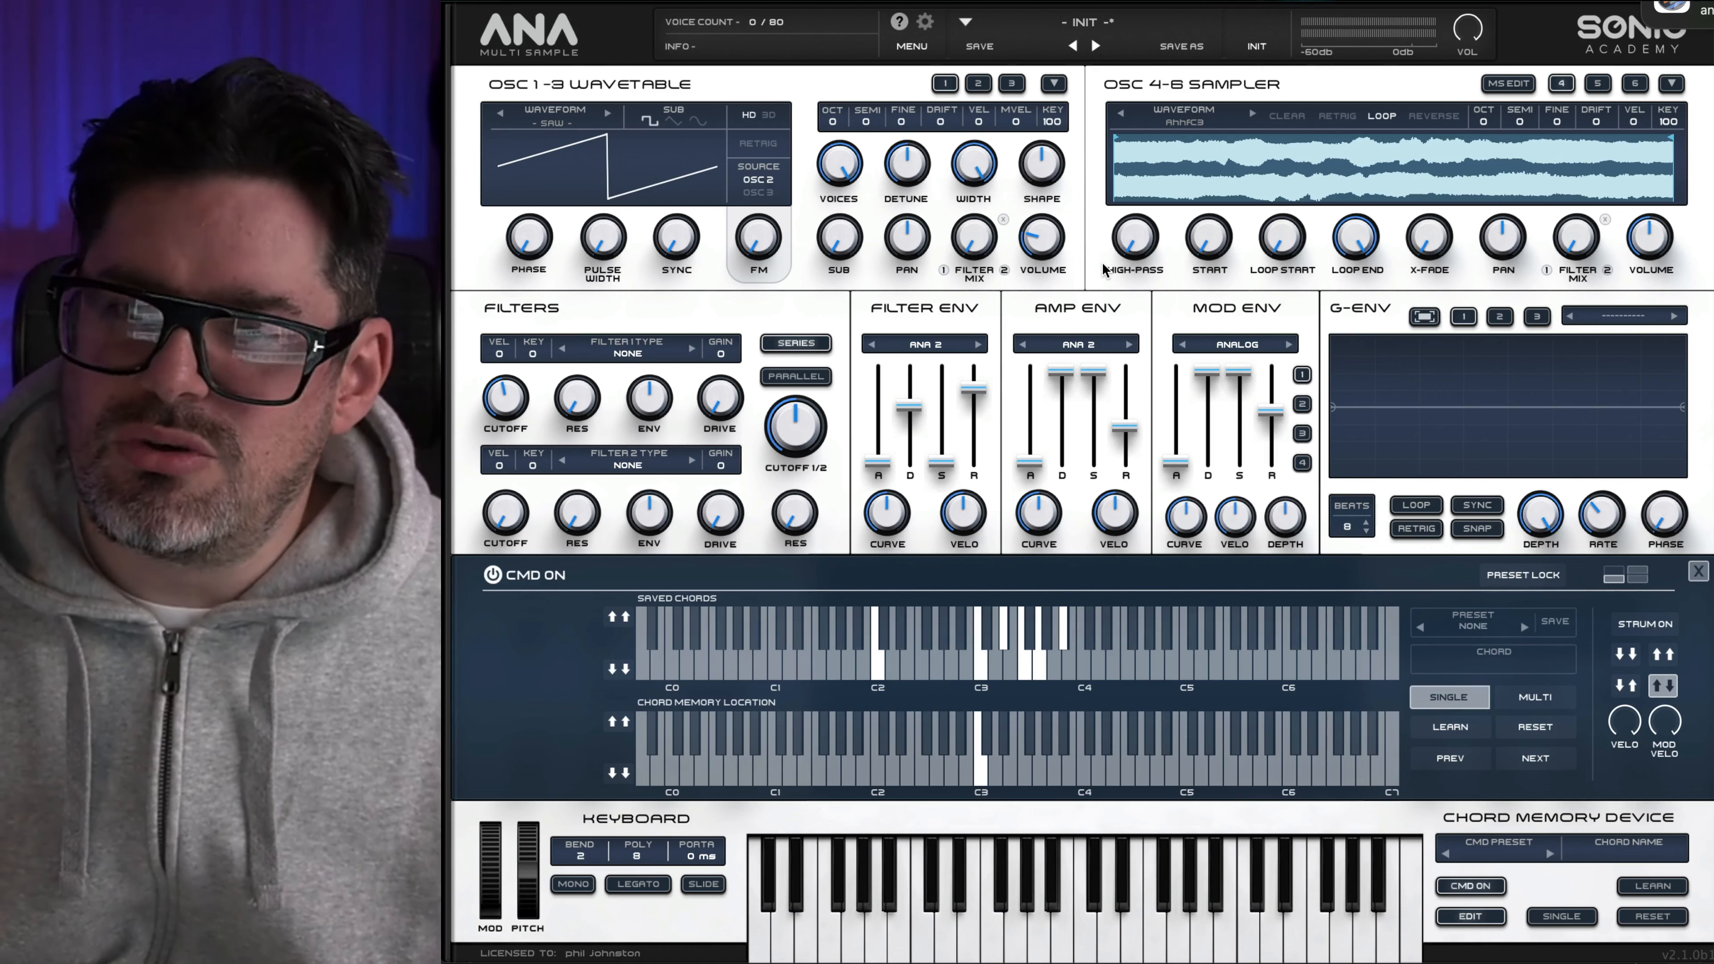
# Shape the amp envelope with zero sustain, a slightly reduced decay and a release of 2.45 sec
pyautogui.moveTo(1093, 370); pyautogui.dragTo(1093, 464)
pyautogui.moveTo(1062, 370); pyautogui.dragTo(1061, 398)
pyautogui.moveTo(1125, 463); pyautogui.dragTo(1125, 404)
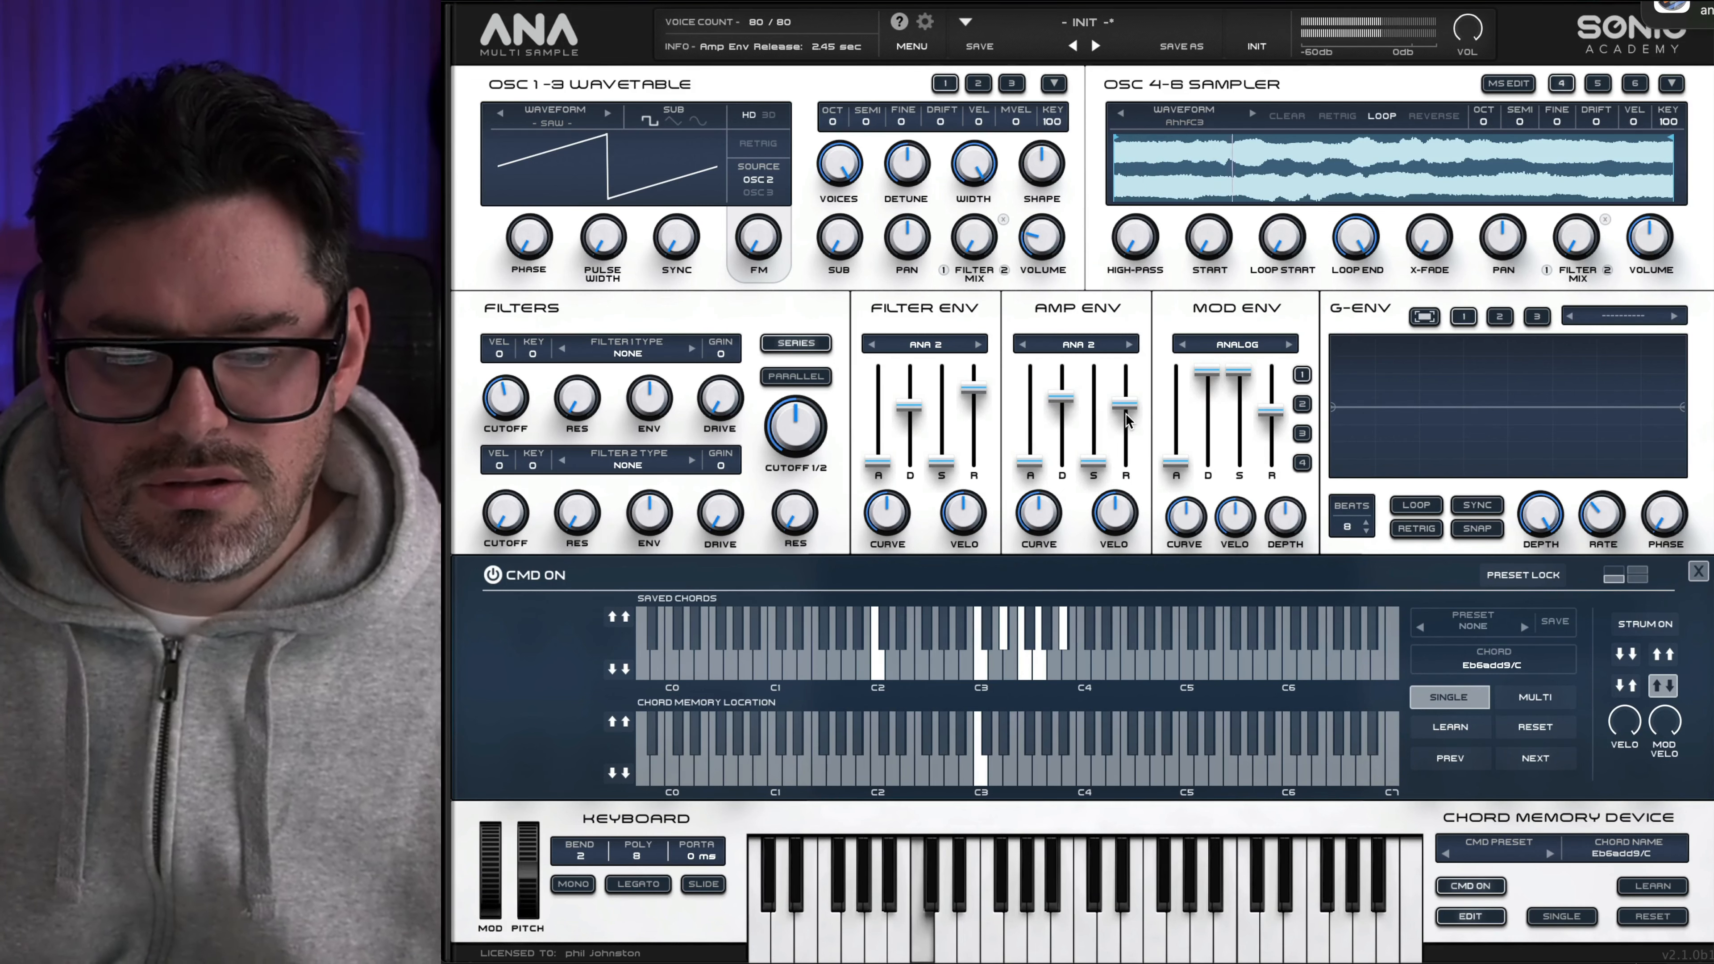
# Close the chord memory editor and raise the plate send of effects insert 5 to the maximum
pyautogui.click(1697, 573)
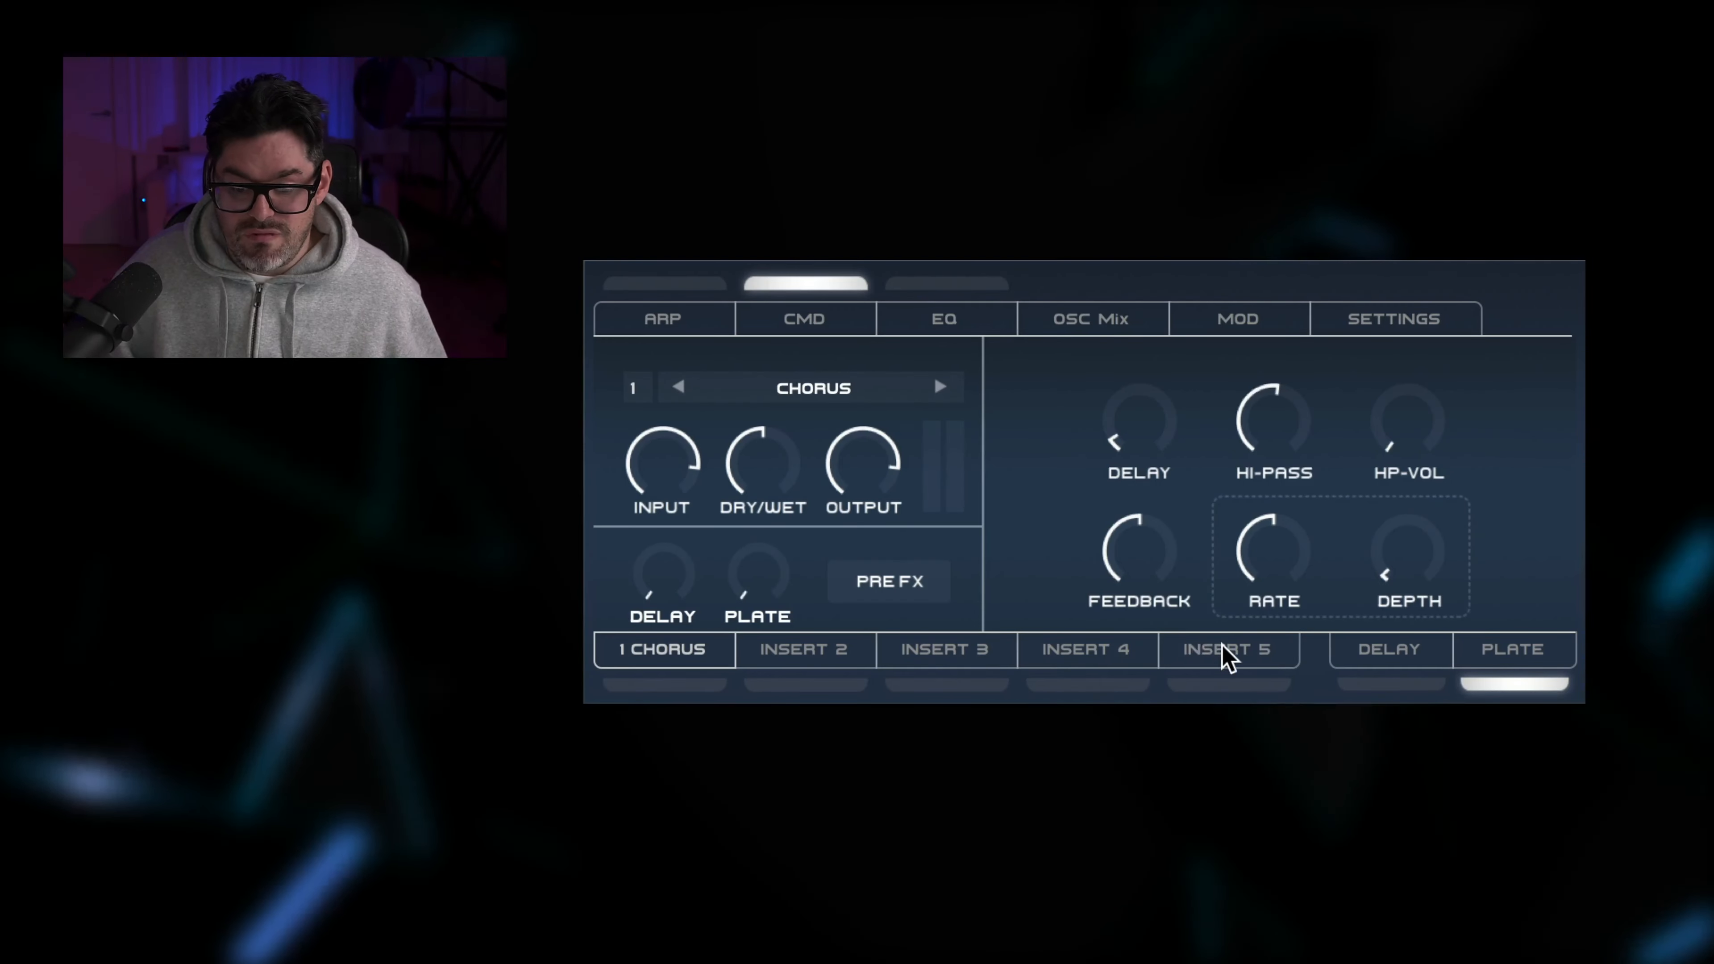
pyautogui.click(1228, 649)
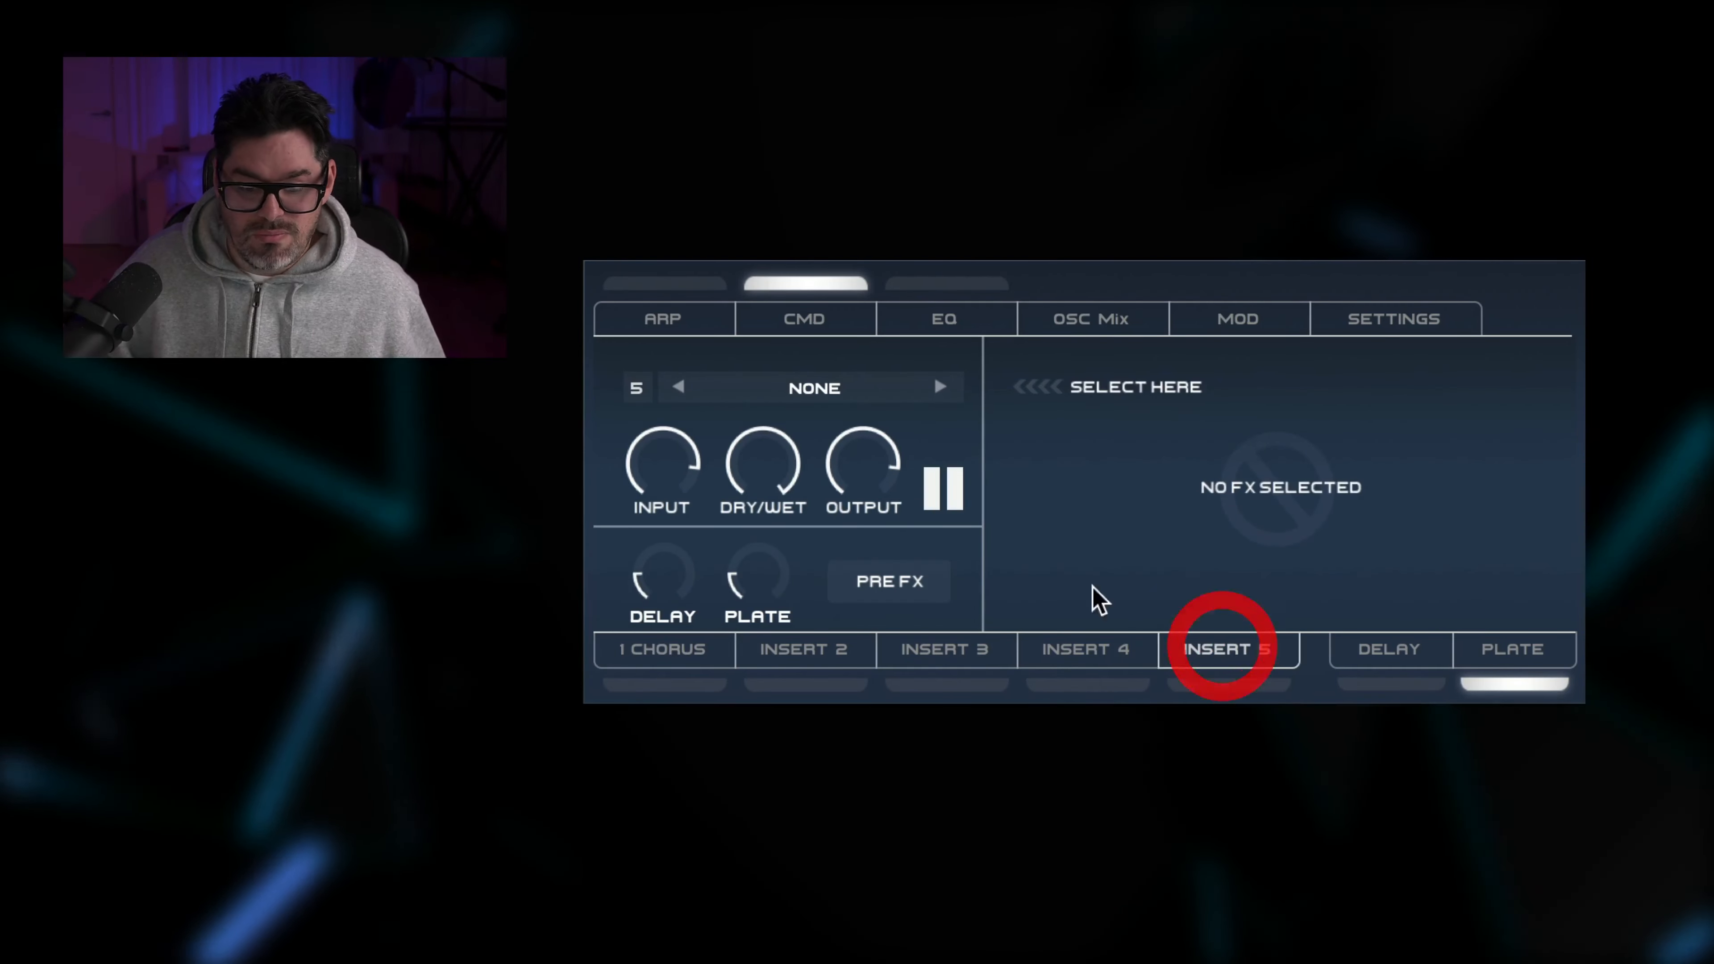
pyautogui.moveTo(753, 585); pyautogui.dragTo(779, 324)
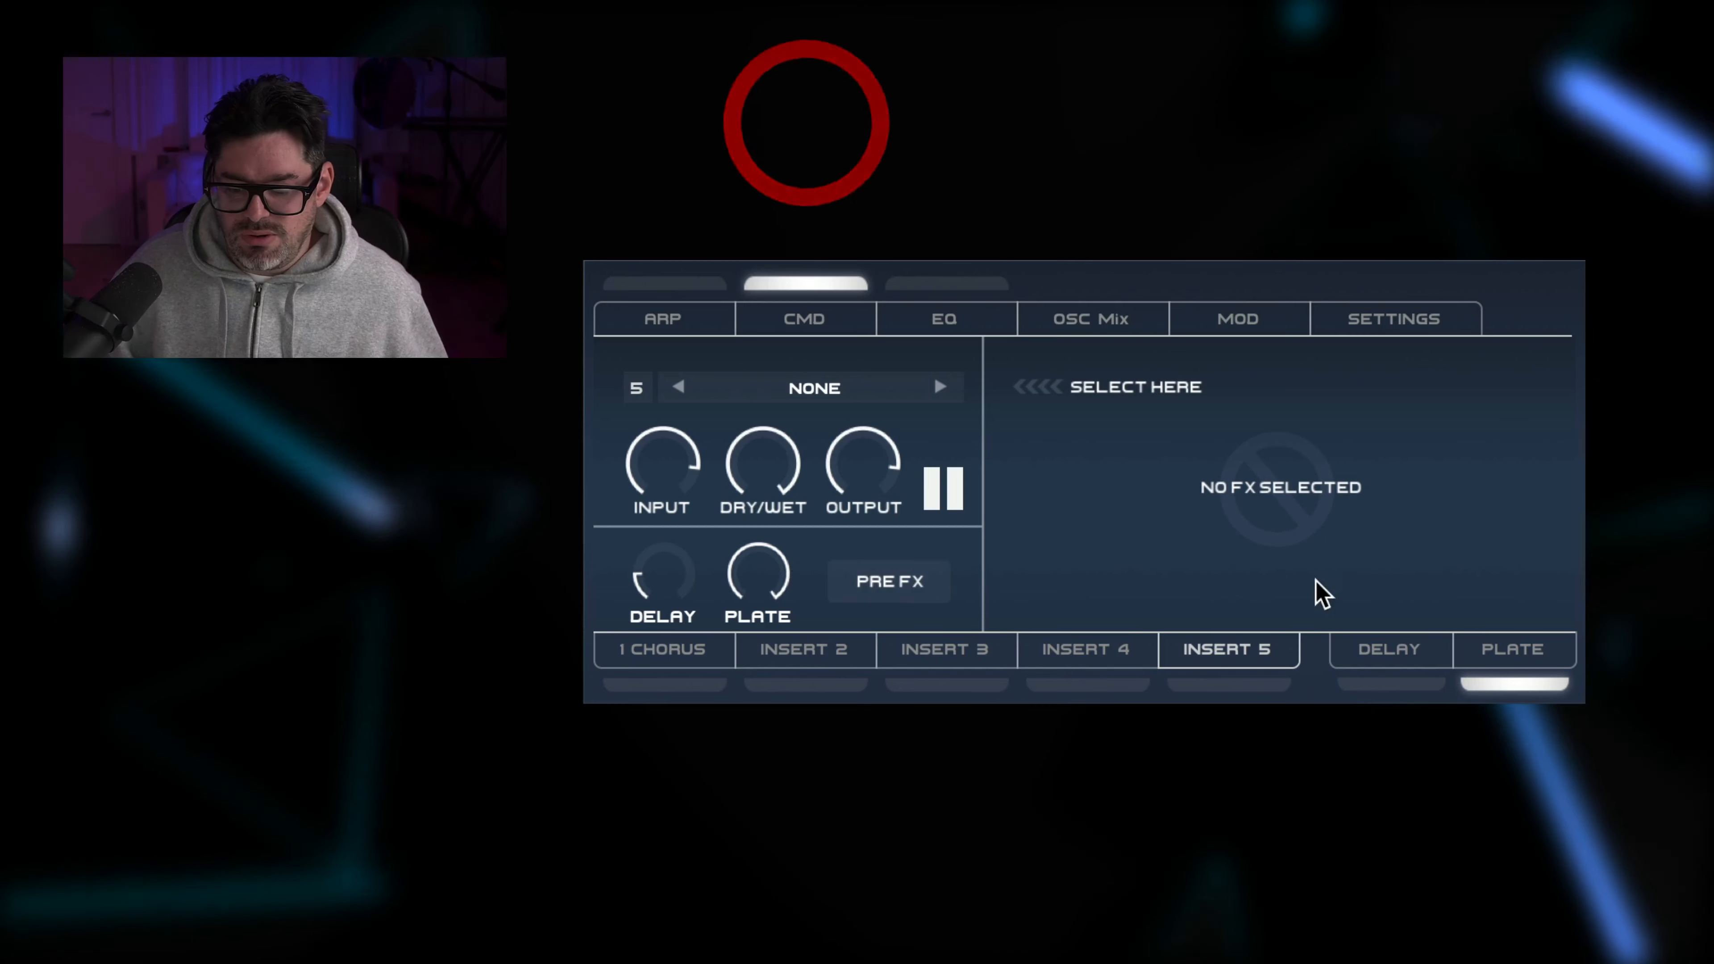
# Set the plate reverb's decay to 9.51 s and mod to 0.10, and raise its size, high pass and low pass
pyautogui.click(1511, 650)
pyautogui.moveTo(1481, 439); pyautogui.dragTo(1485, 252)
pyautogui.moveTo(1027, 401); pyautogui.dragTo(1093, 307)
pyautogui.moveTo(1353, 597); pyautogui.dragTo(1359, 473)
pyautogui.moveTo(1480, 553); pyautogui.dragTo(1504, 405)
pyautogui.moveTo(1216, 553); pyautogui.dragTo(1208, 584)
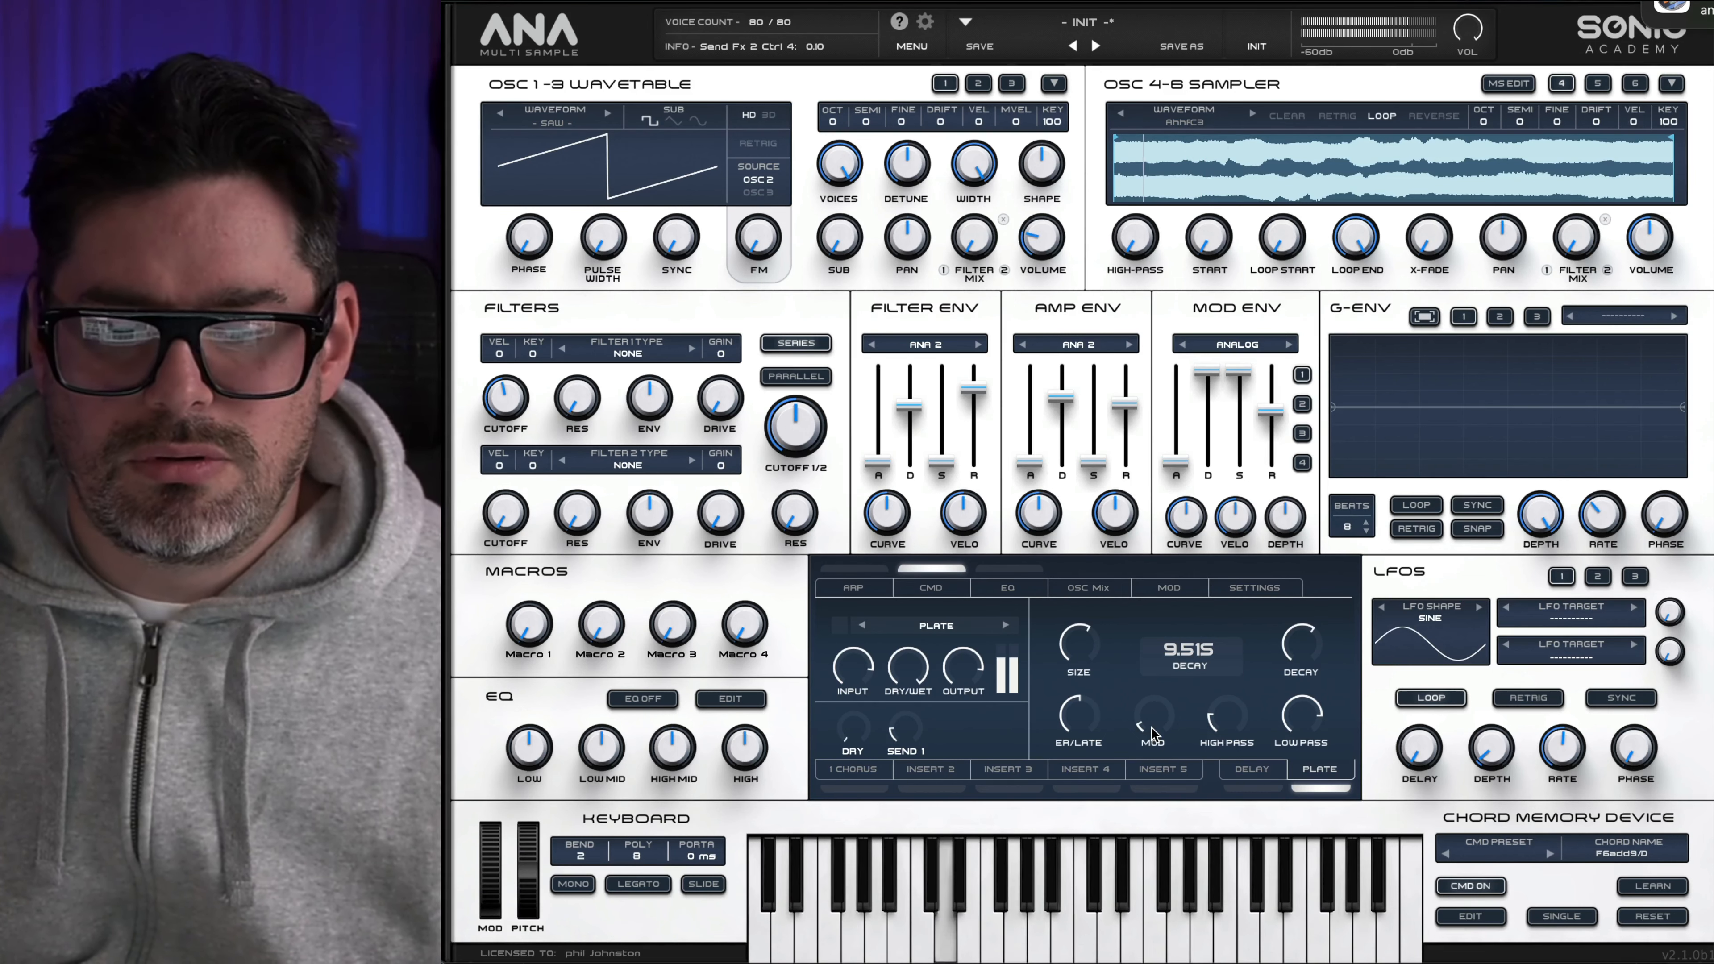
# Set filter 1 to the analog Roly type and slightly adjust its cutoff
pyautogui.click(631, 354)
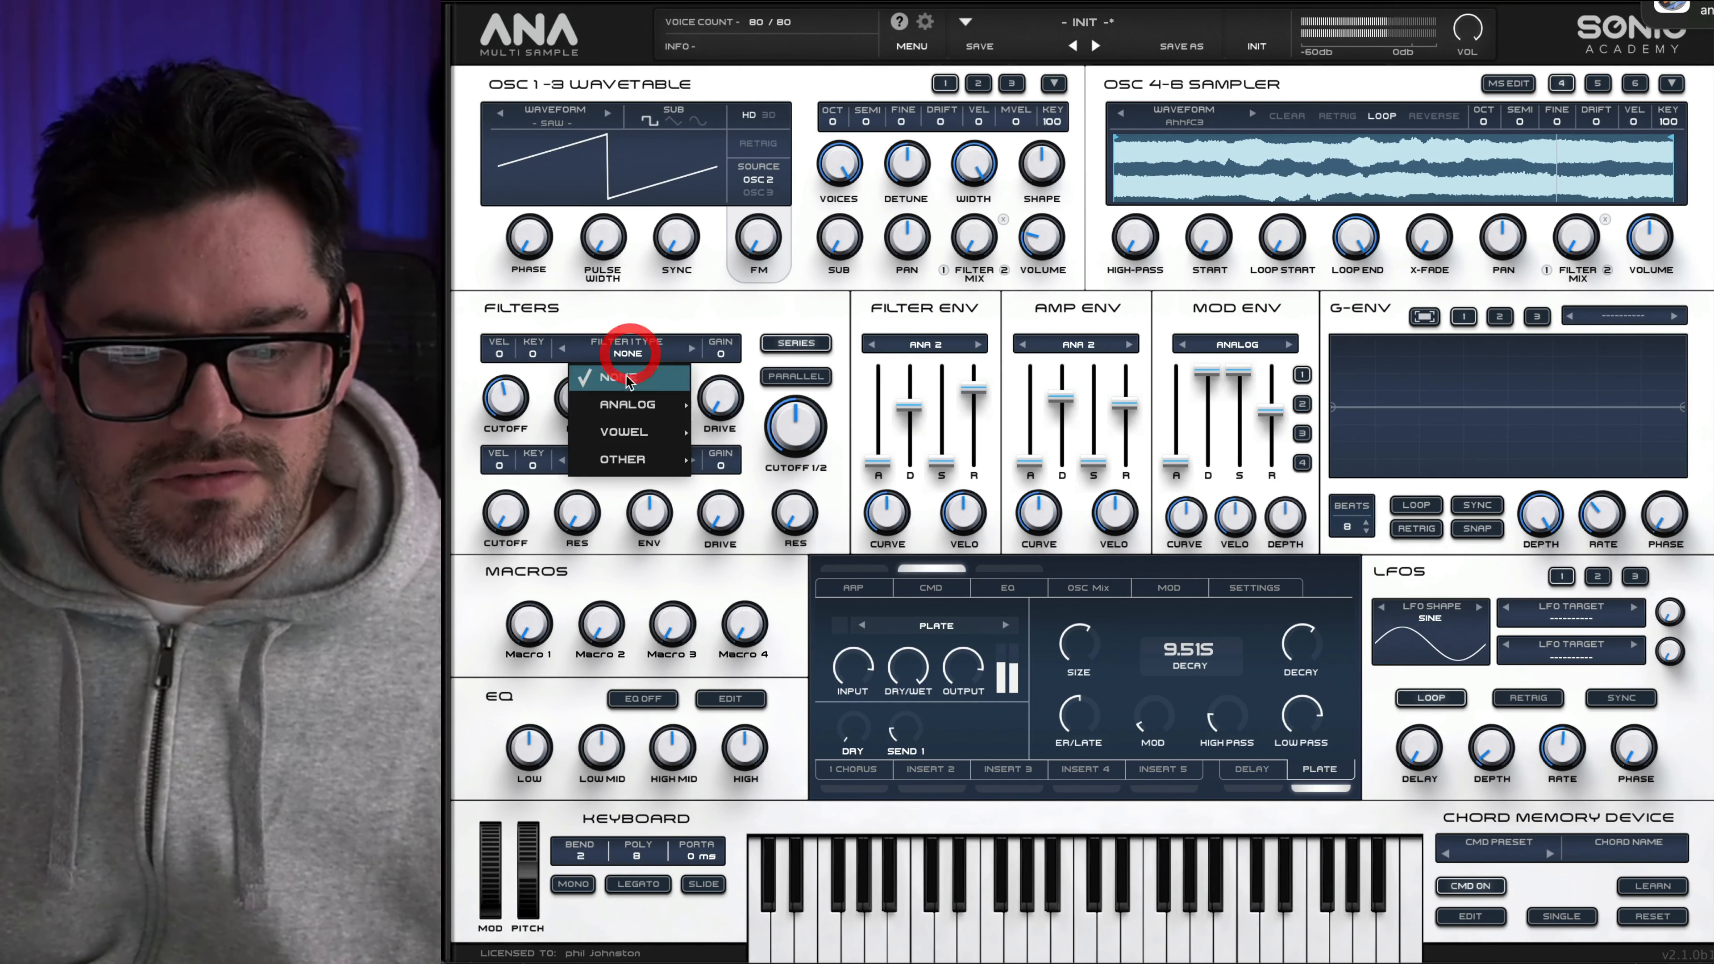
pyautogui.moveTo(614, 398)
pyautogui.click(766, 403)
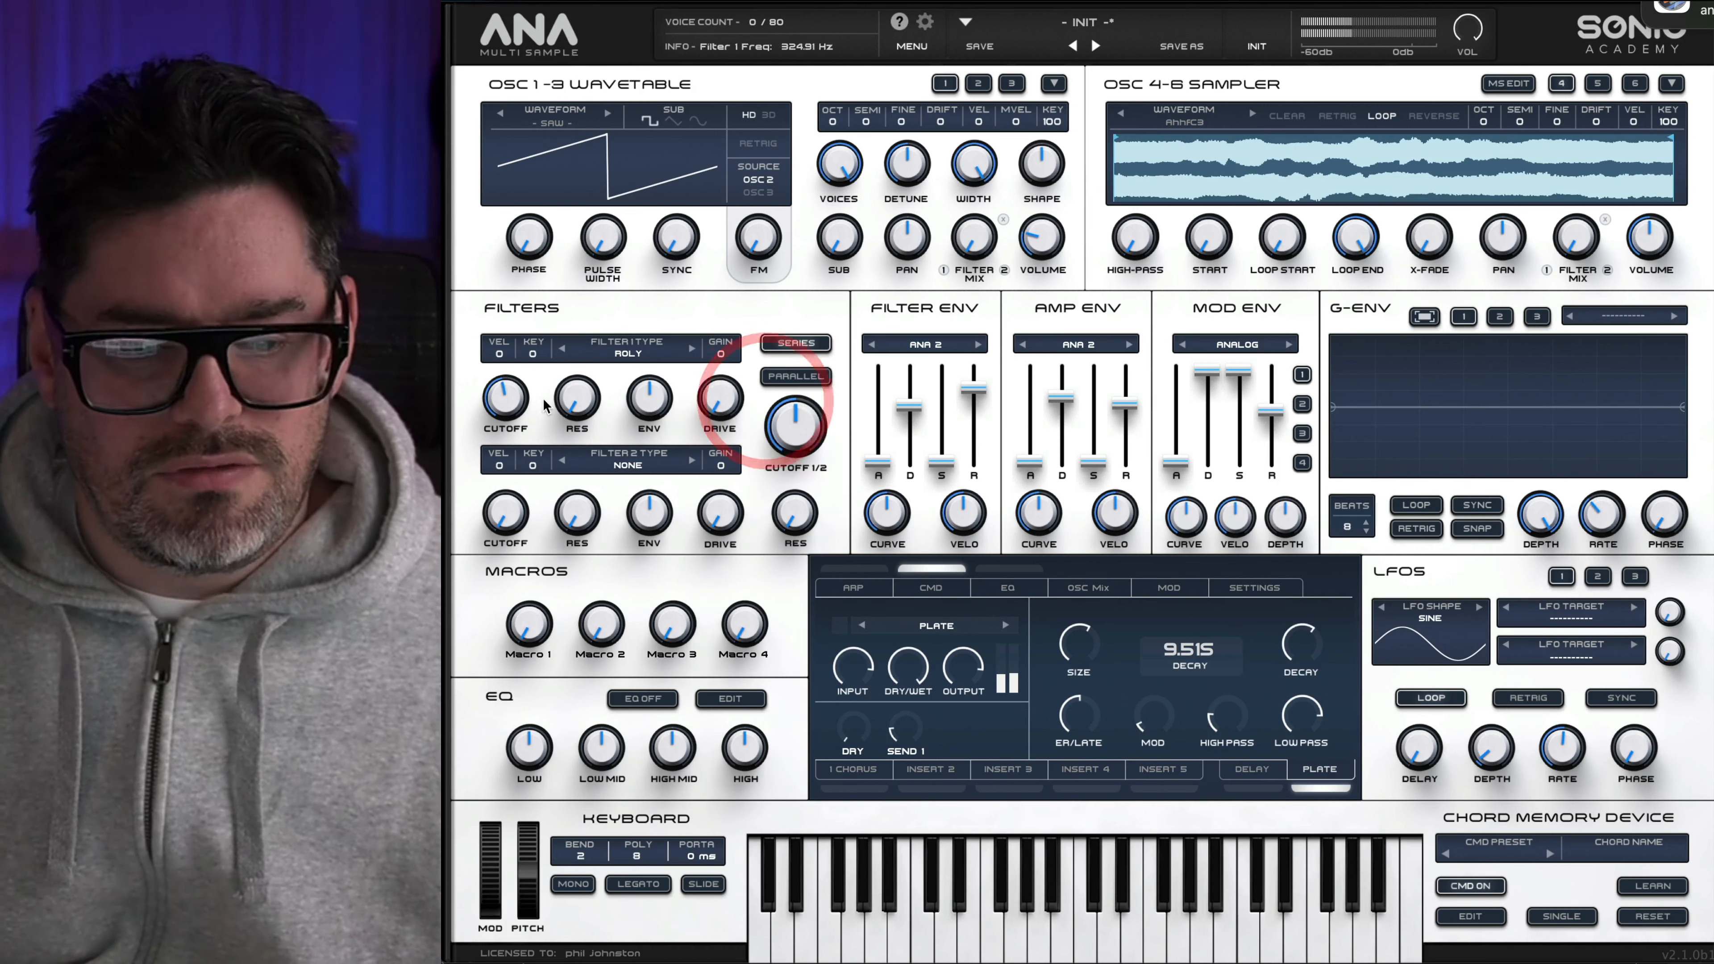
pyautogui.moveTo(515, 408)
pyautogui.mouseDown()
pyautogui.moveTo(509, 432)
pyautogui.moveTo(511, 410)
pyautogui.mouseUp()
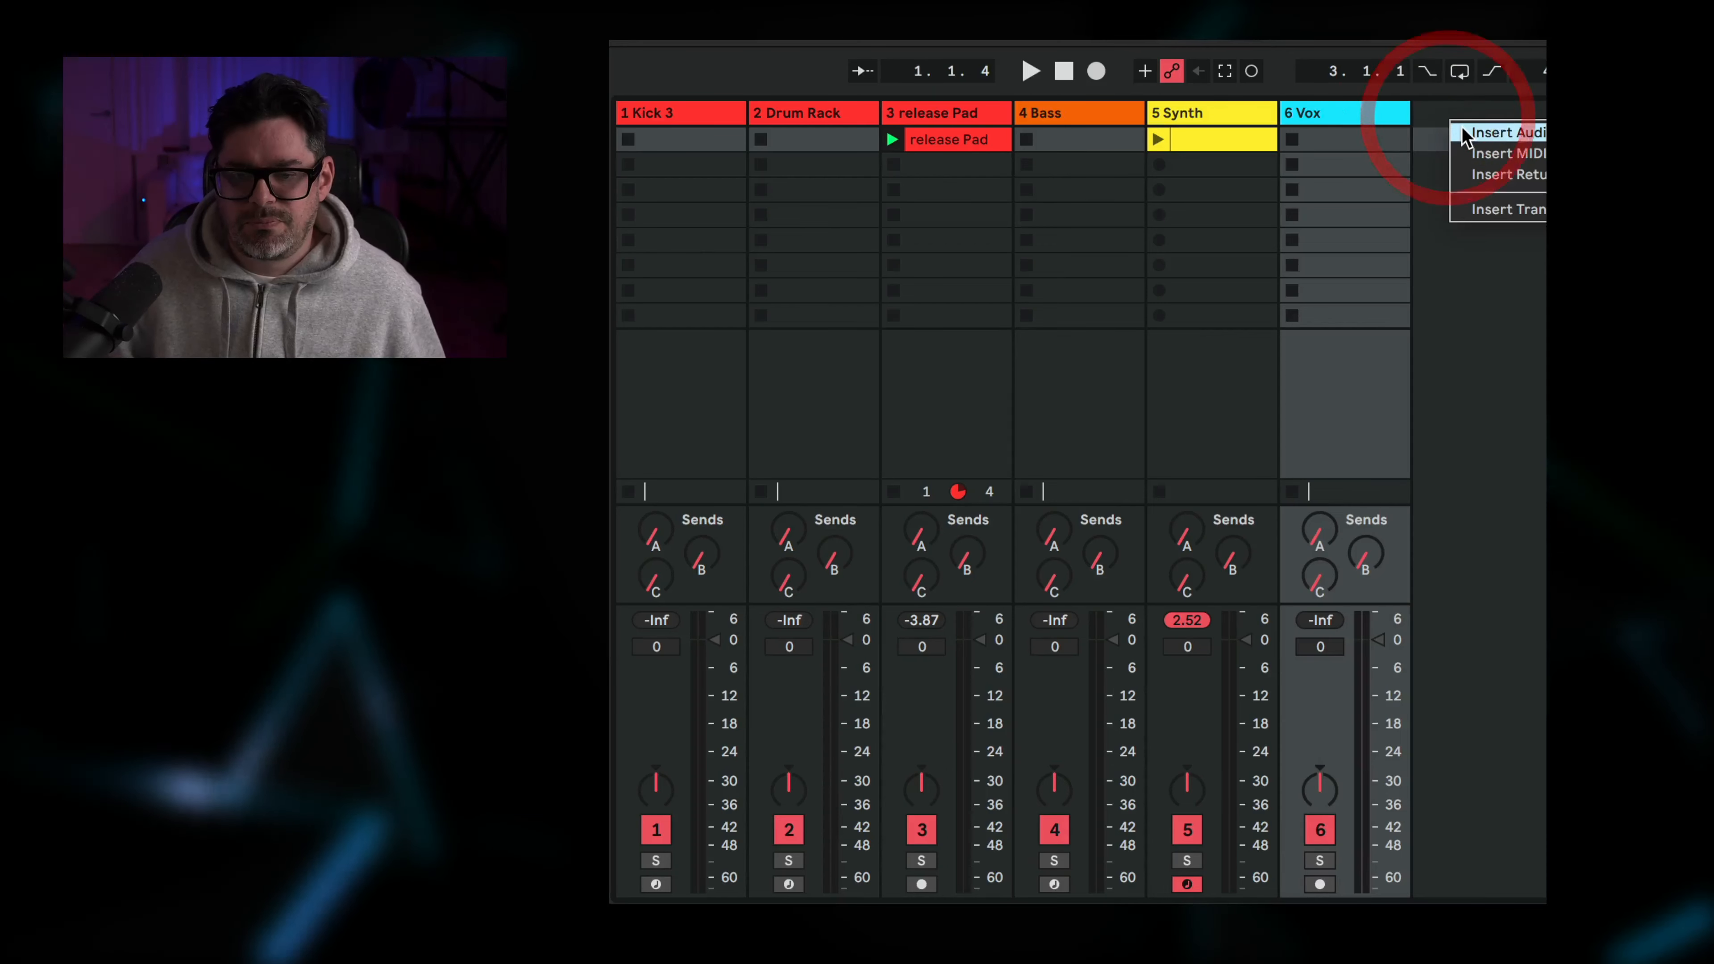
# Switch to Ableton Live, insert an audio track after Vox, and set its audio input to the Synth track
pyautogui.click(1463, 135)
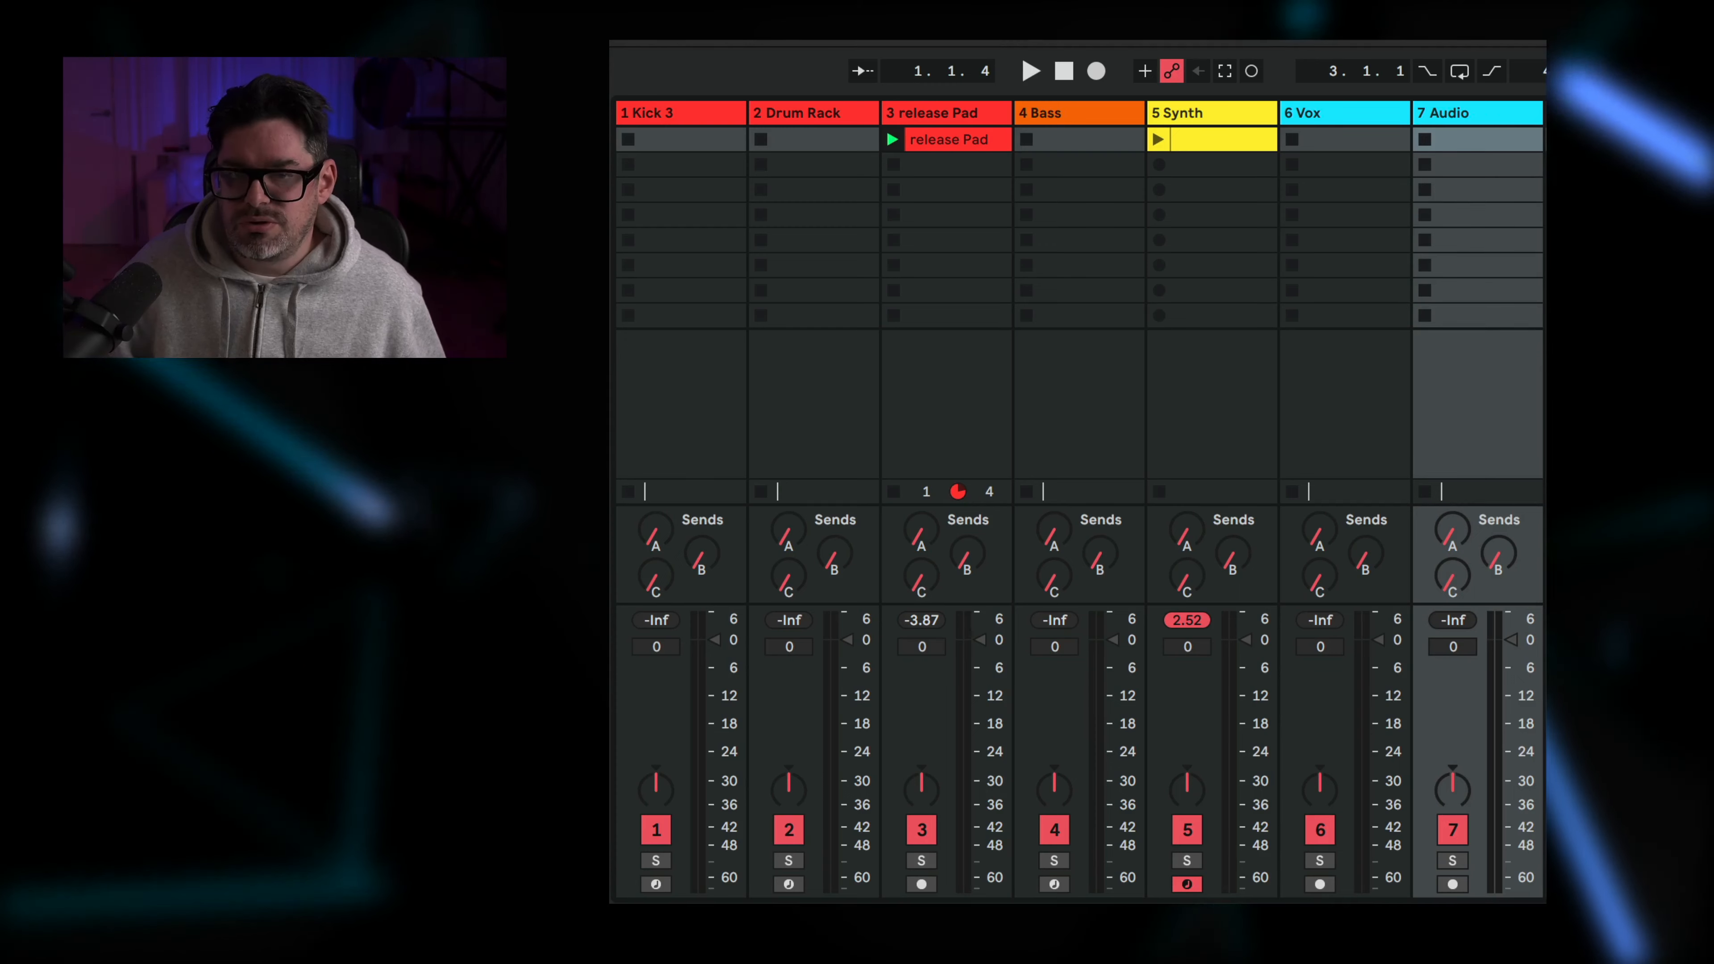
pyautogui.press('alt+super+i')
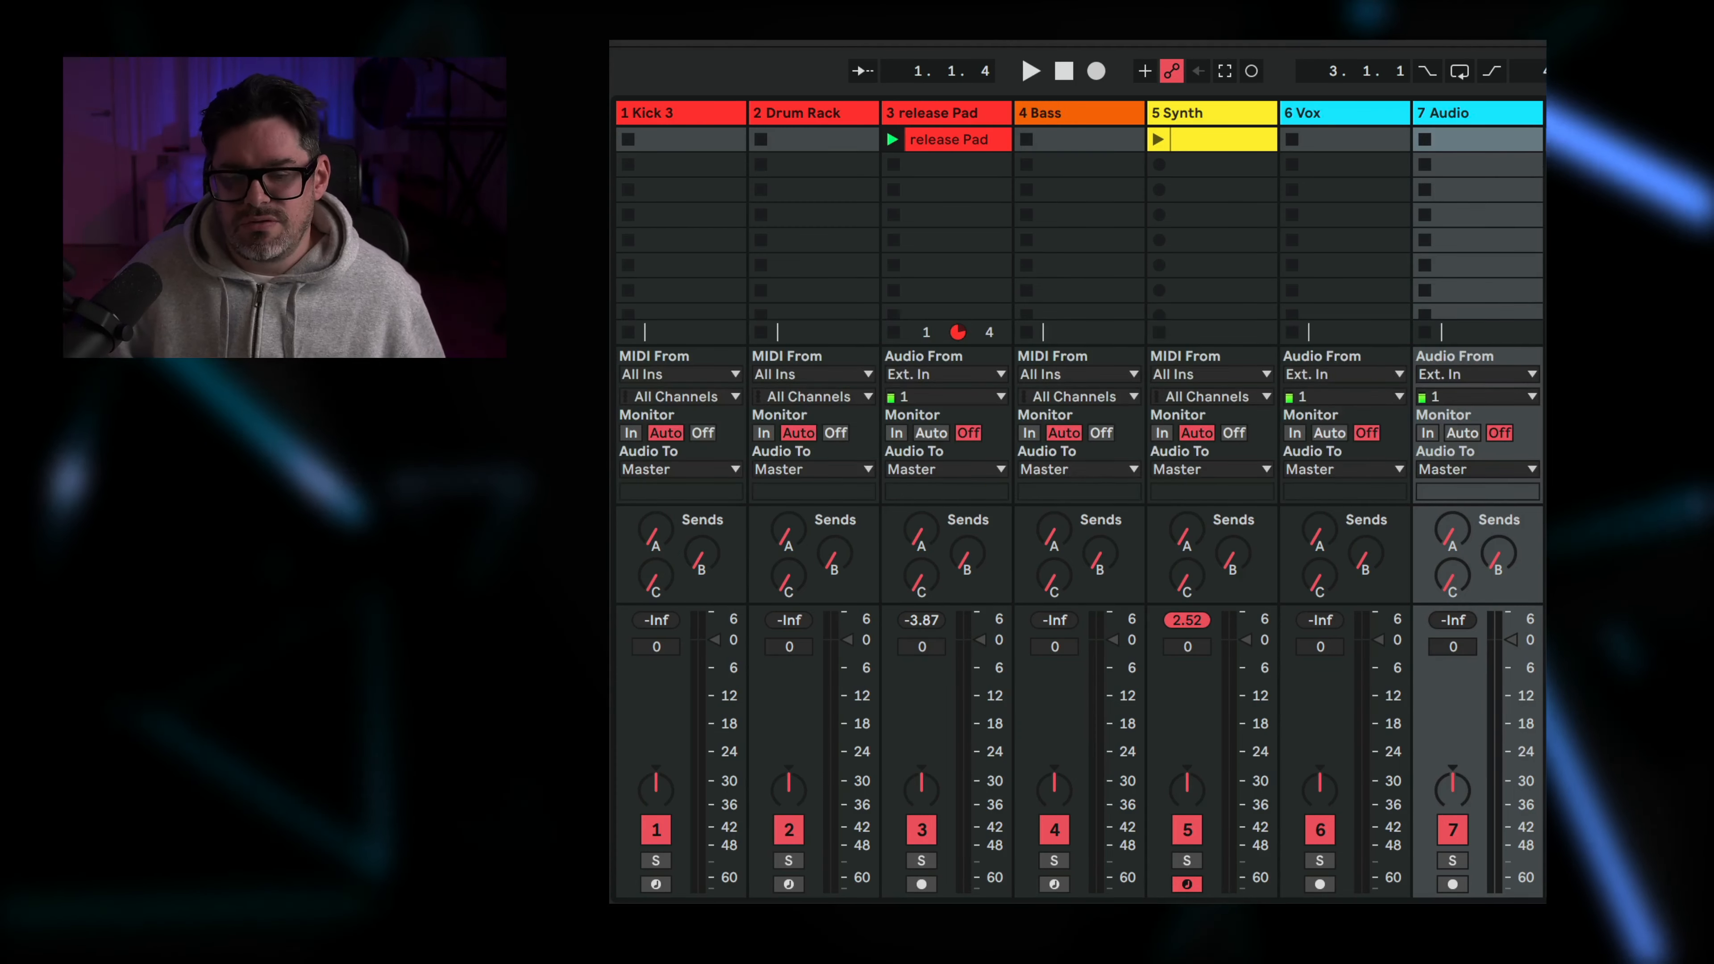
pyautogui.click(1514, 374)
pyautogui.click(1484, 550)
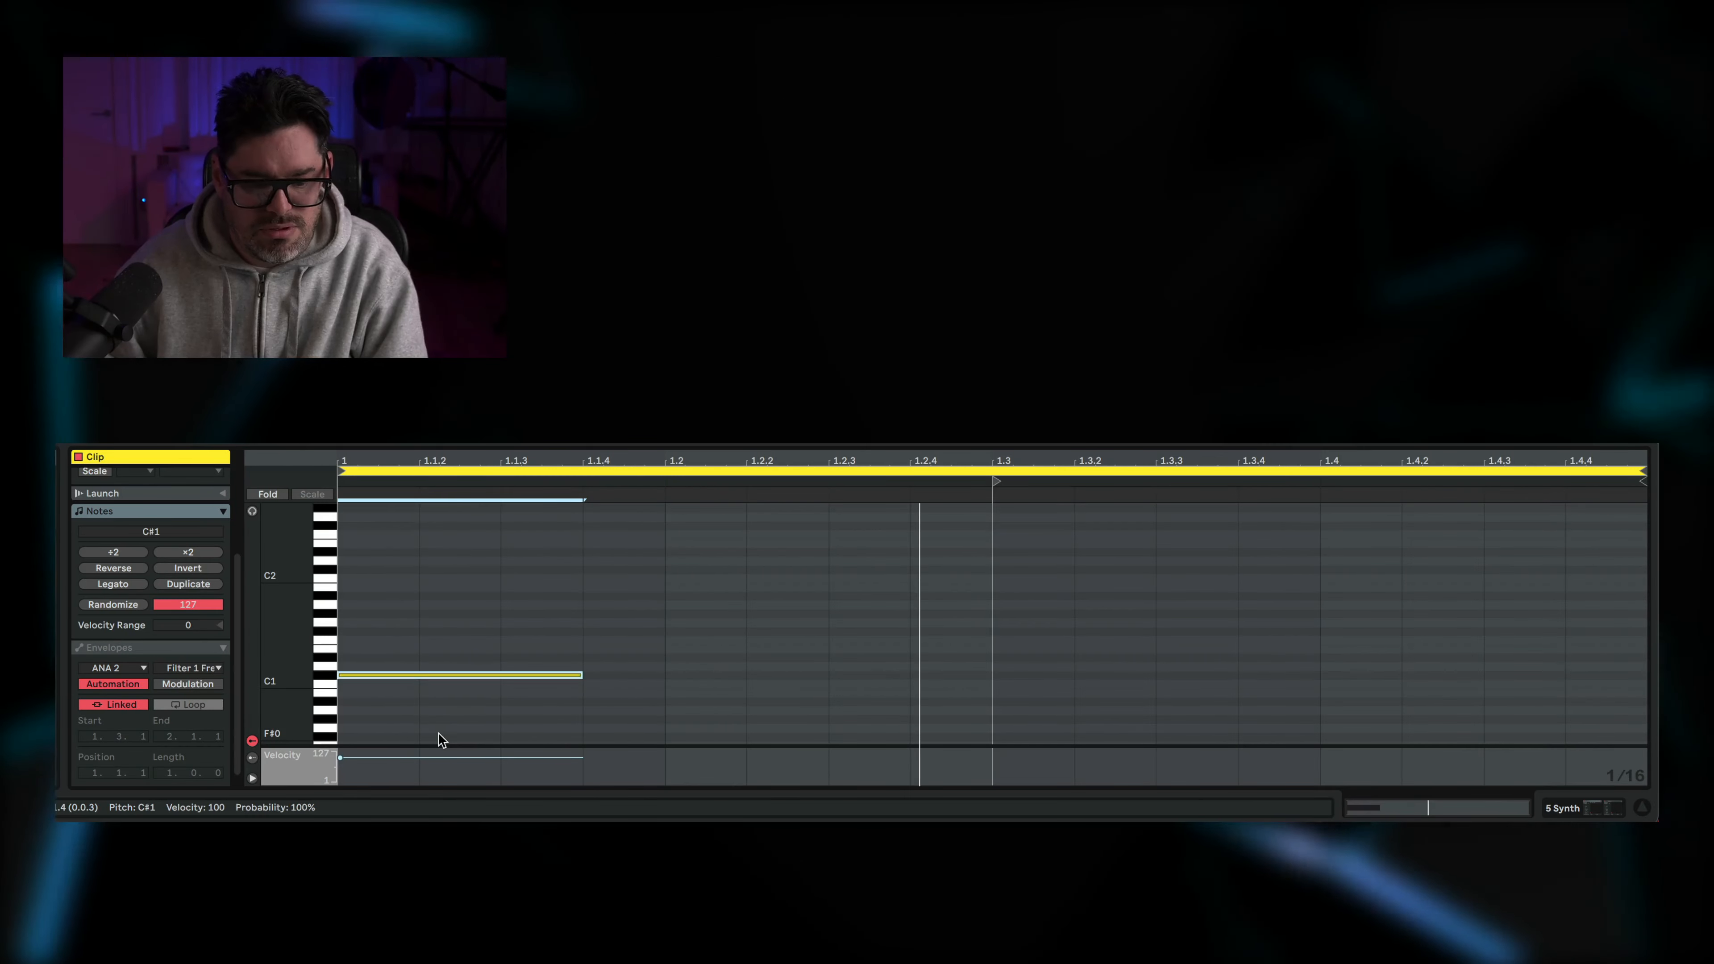
# Transpose the recorded note in the synth clip to C2 and move the clip's start marker to bar 1
pyautogui.press('Up')
pyautogui.press('Up')
pyautogui.press('Up')
pyautogui.press('Up')
pyautogui.press('Up')
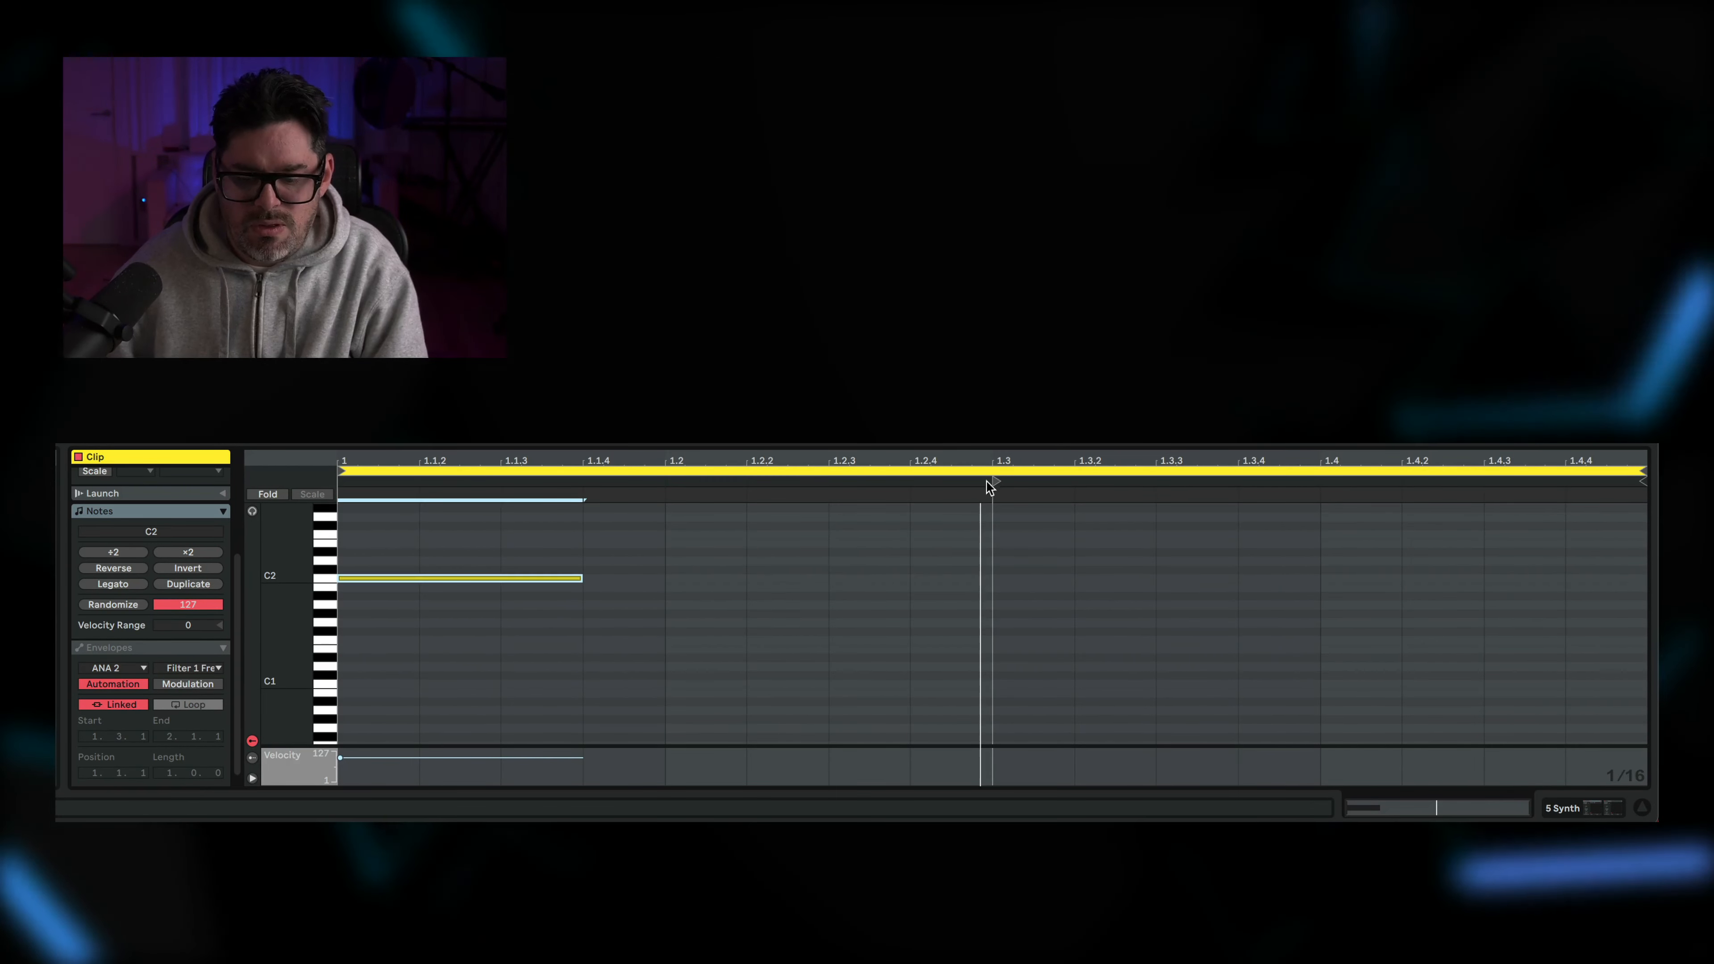
pyautogui.moveTo(992, 480)
pyautogui.mouseDown()
pyautogui.moveTo(340, 480)
pyautogui.moveTo(309, 509)
pyautogui.mouseUp()
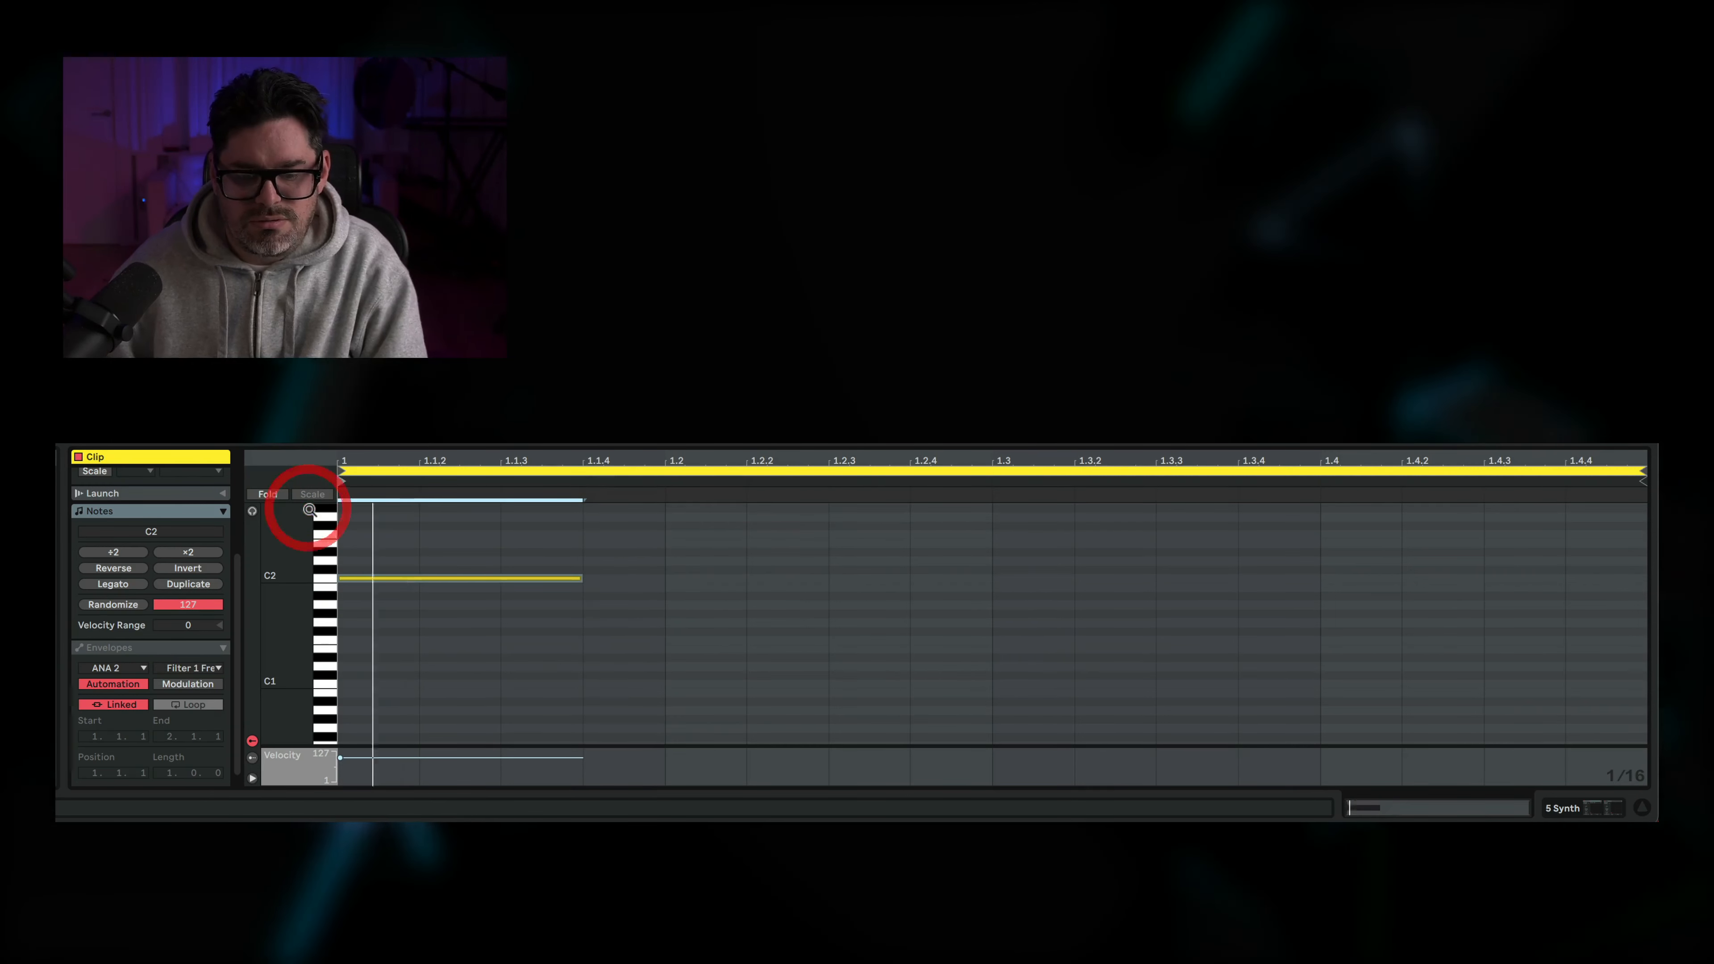
# Duplicate the synth clip's loop twice to four bars and delete the repeated notes in bars 2 to 4
pyautogui.click(645, 470)
pyautogui.hotkey('ctrl', 'd')
pyautogui.hotkey('ctrl', 'd')
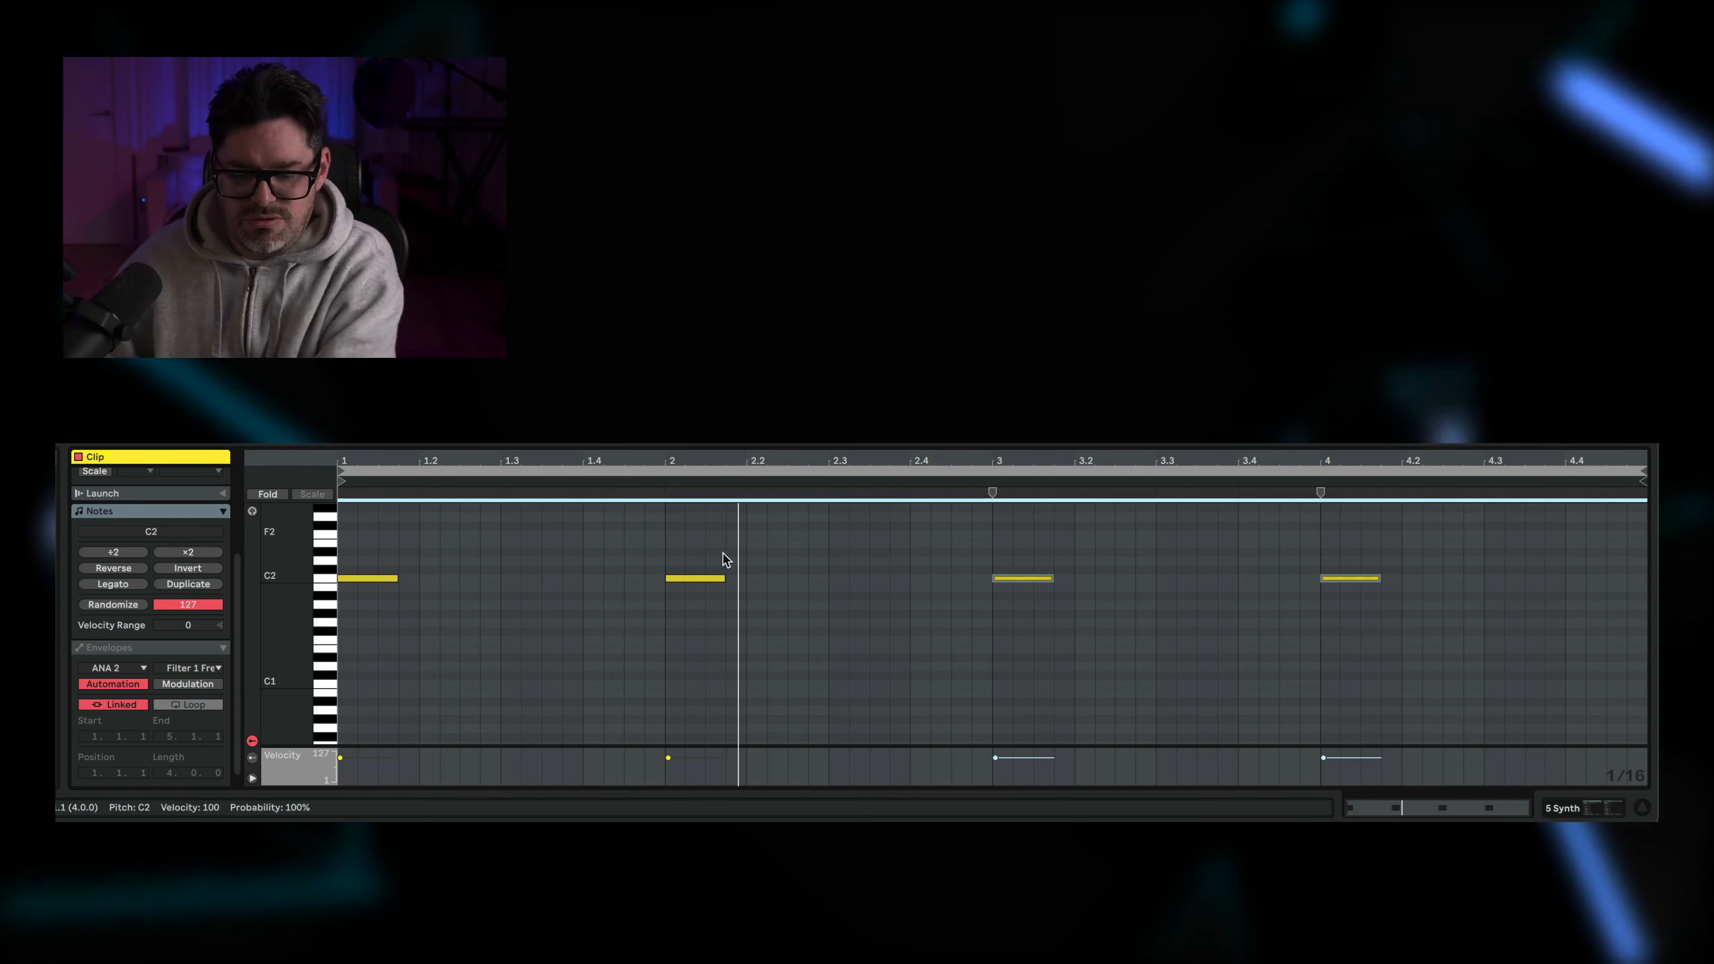
pyautogui.moveTo(682, 540); pyautogui.dragTo(1369, 647)
pyautogui.press('Delete')
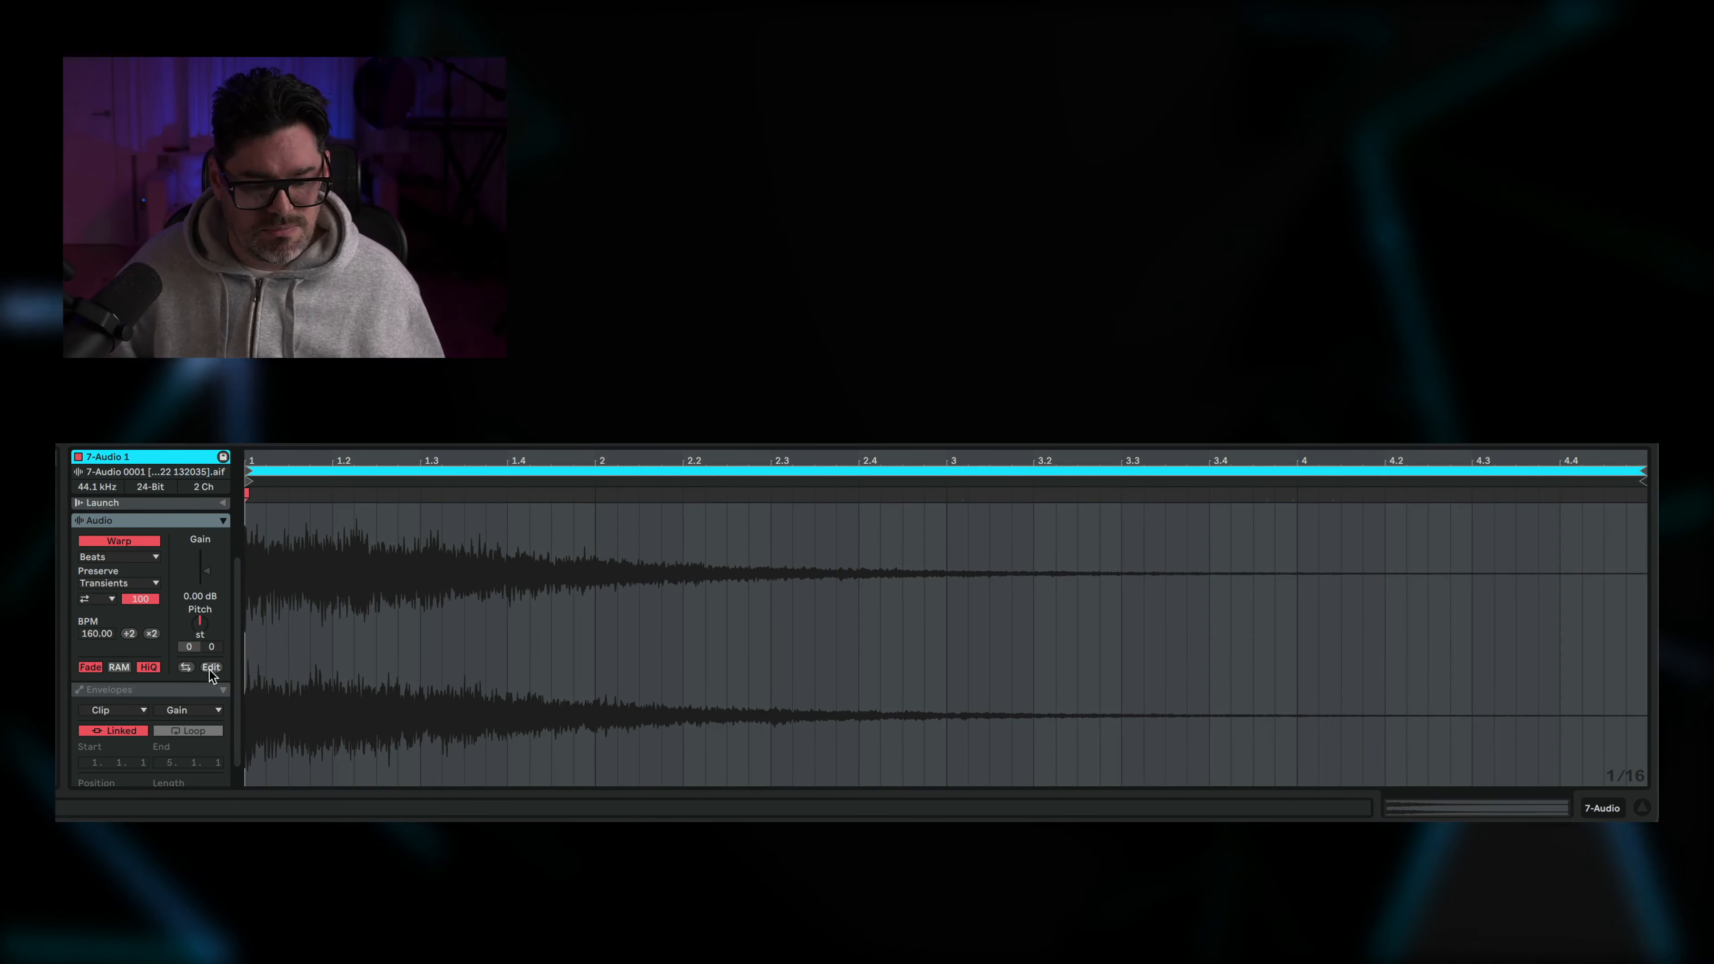
# Reverse the recorded 7-Audio 1 clip and play it back
pyautogui.click(185, 666)
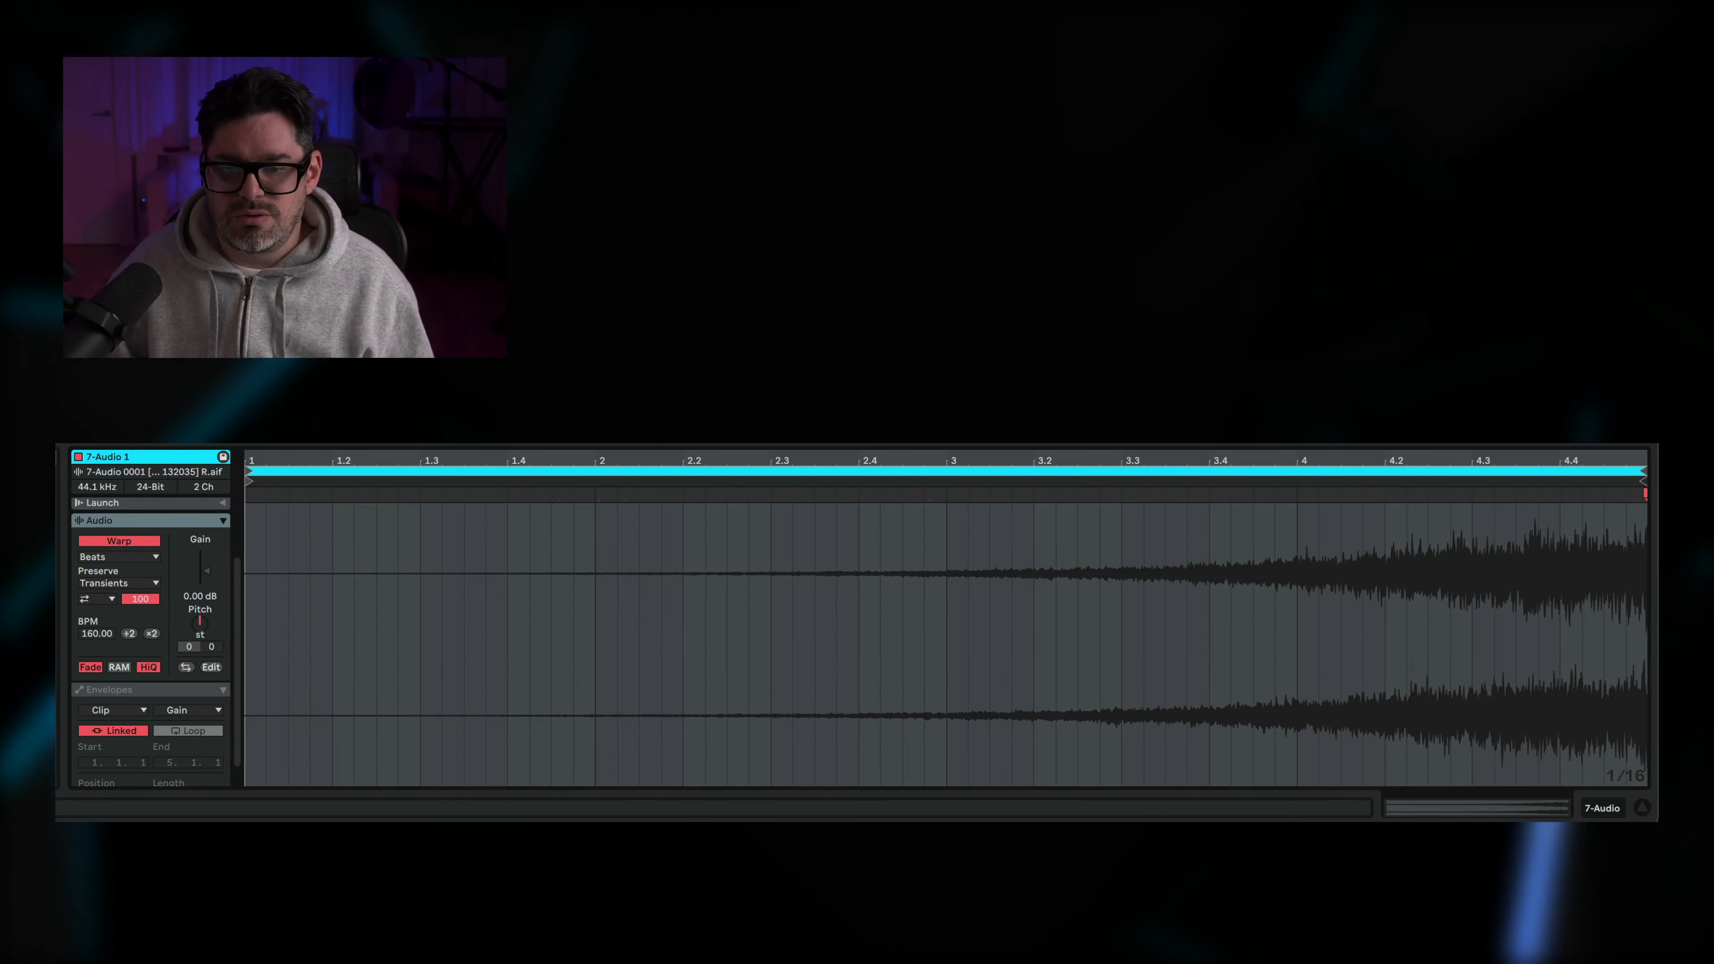
pyautogui.press('space')
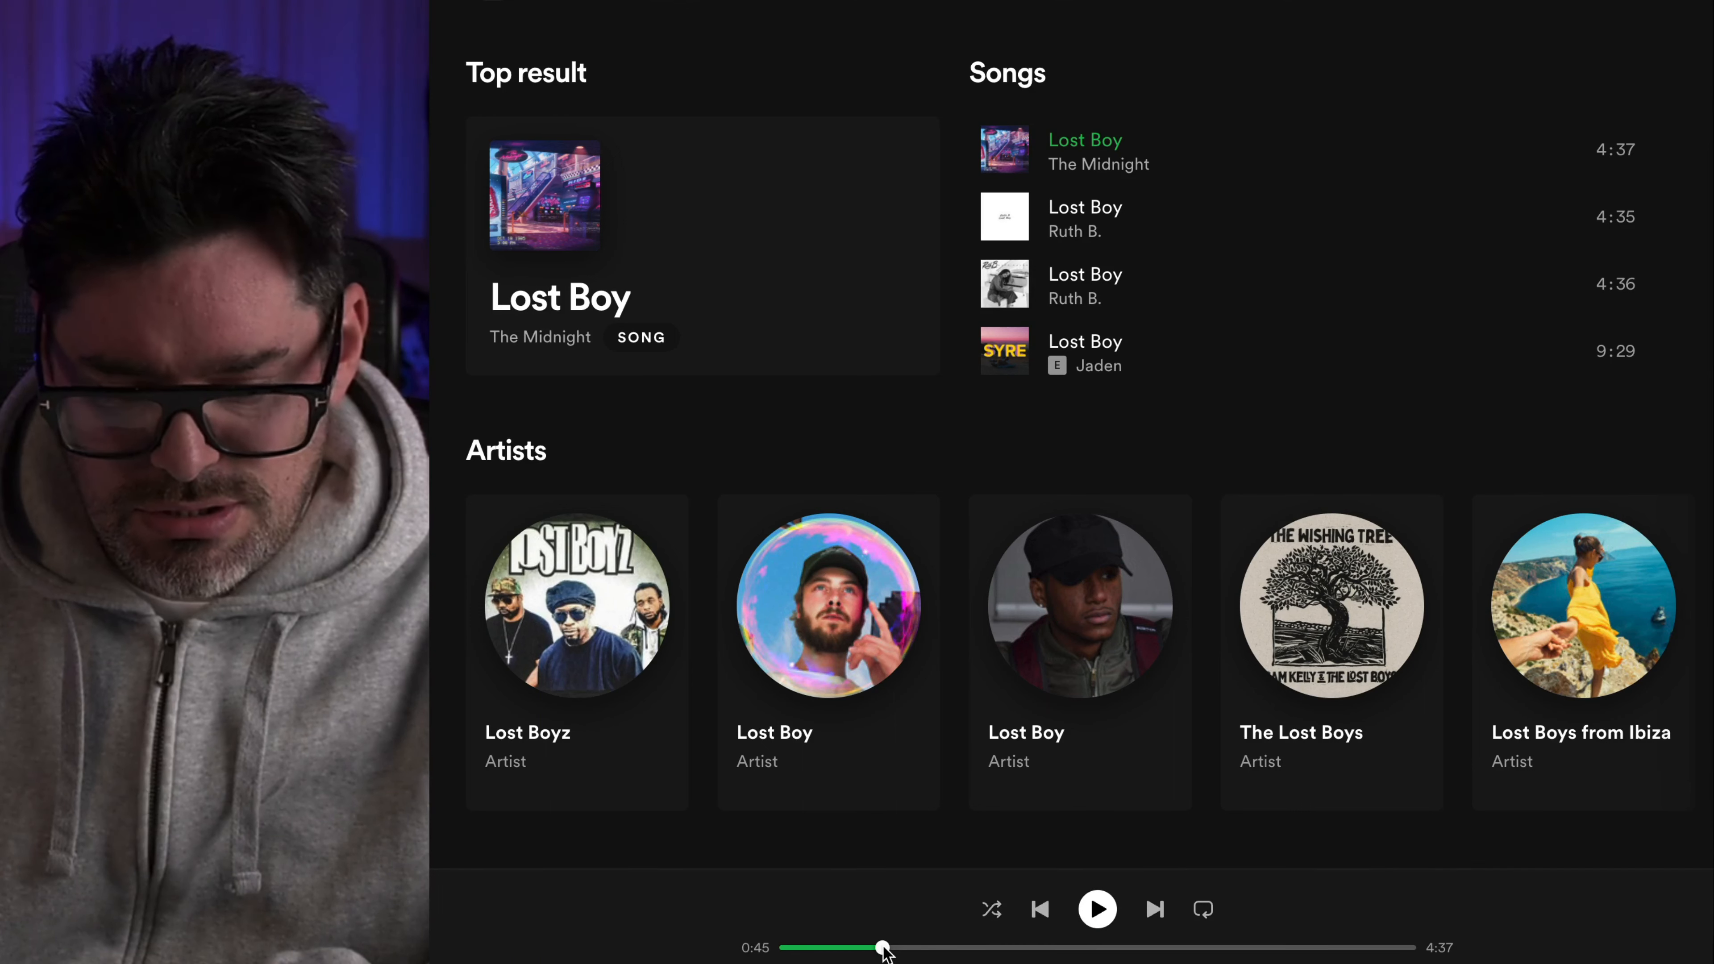
# Switch to Spotify, play the reference song "Lost Boy" by The Midnight, and jump back slightly in the track
pyautogui.click(1098, 910)
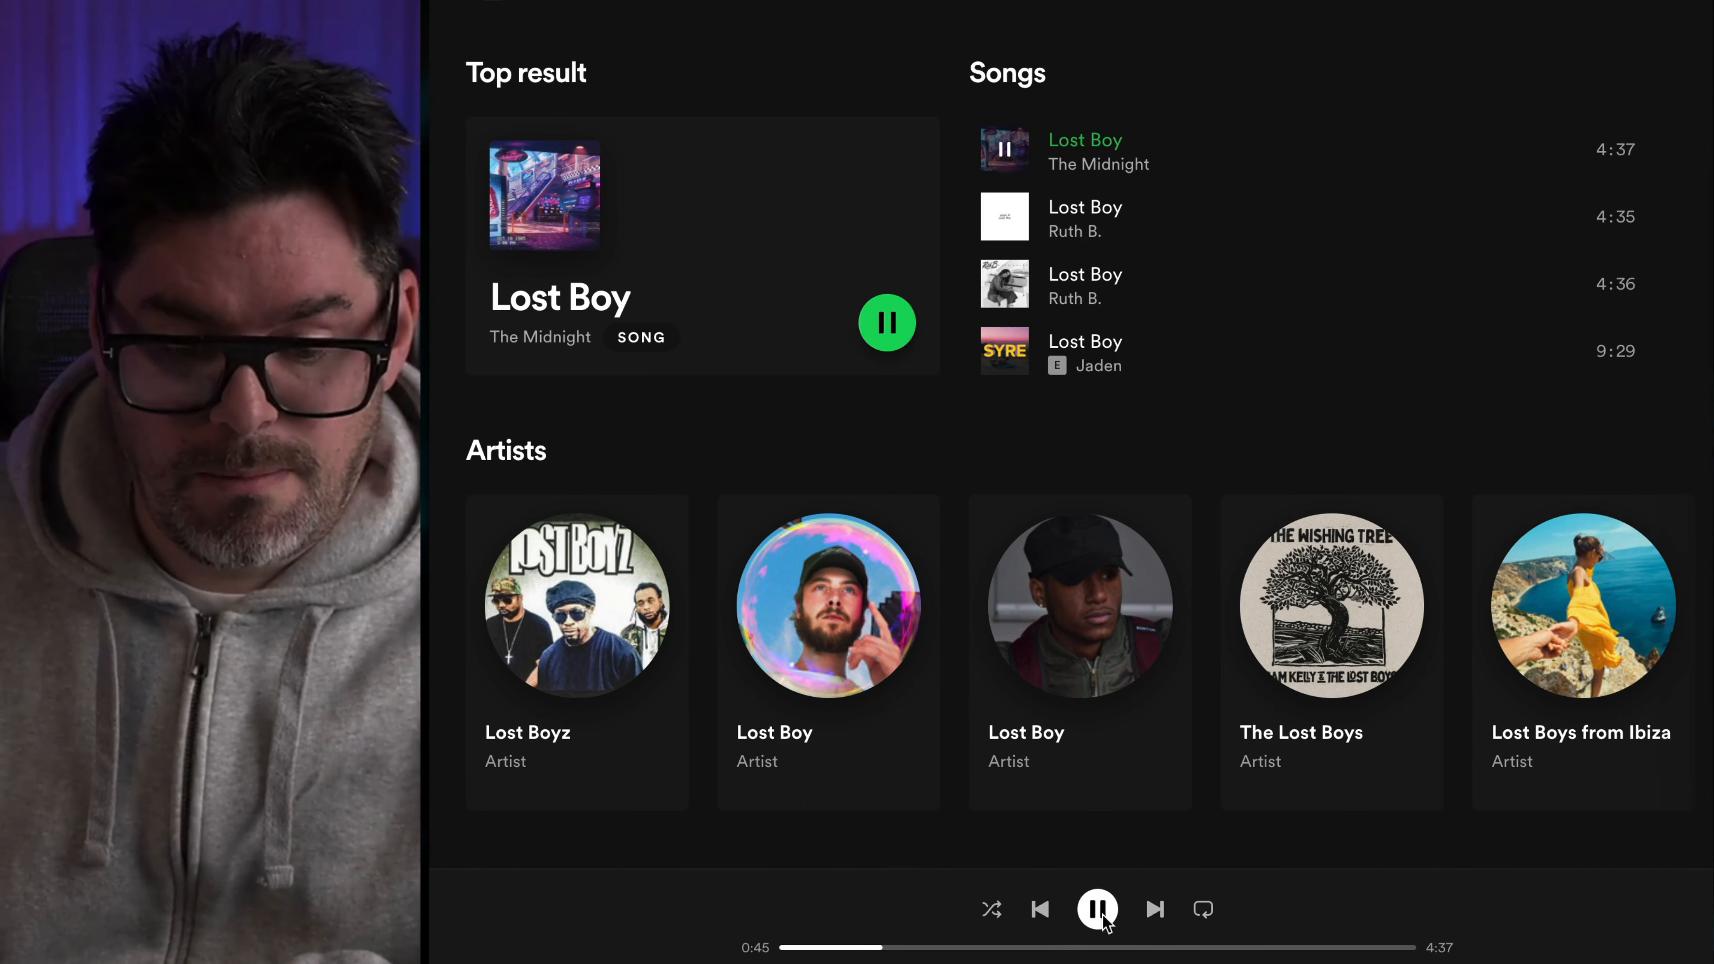
pyautogui.click(868, 947)
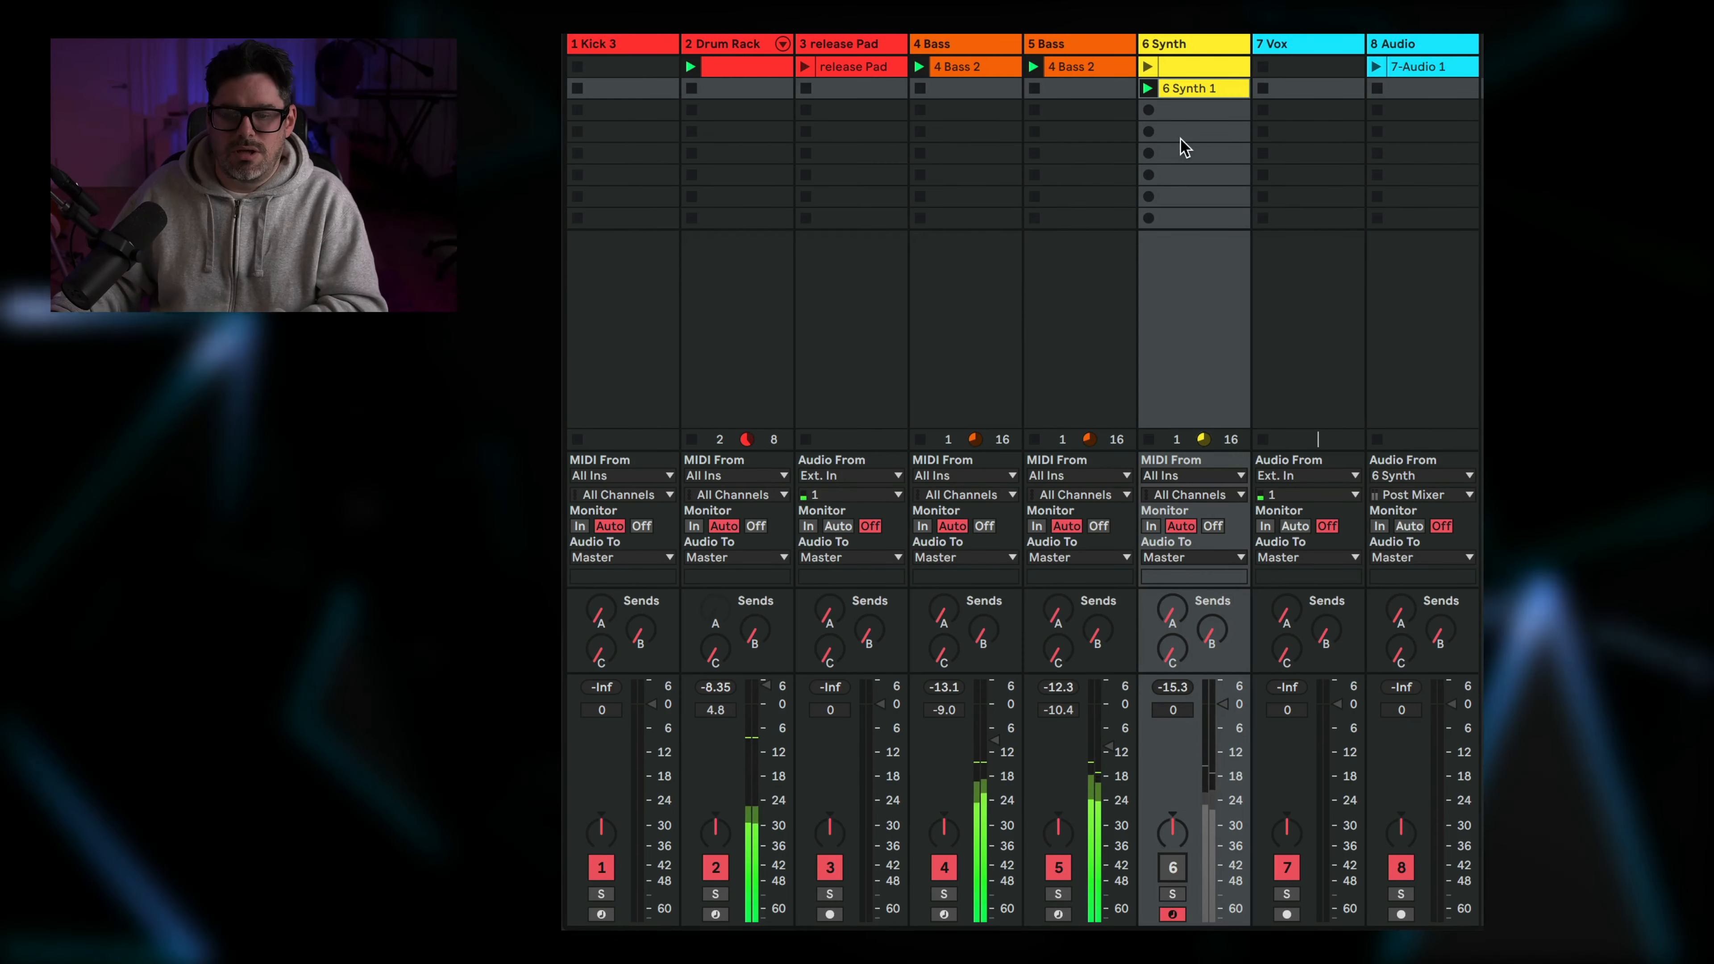
# Reactivate the 6 Synth track, and set the synth patch to mono with 140 ms portamento
pyautogui.click(1173, 867)
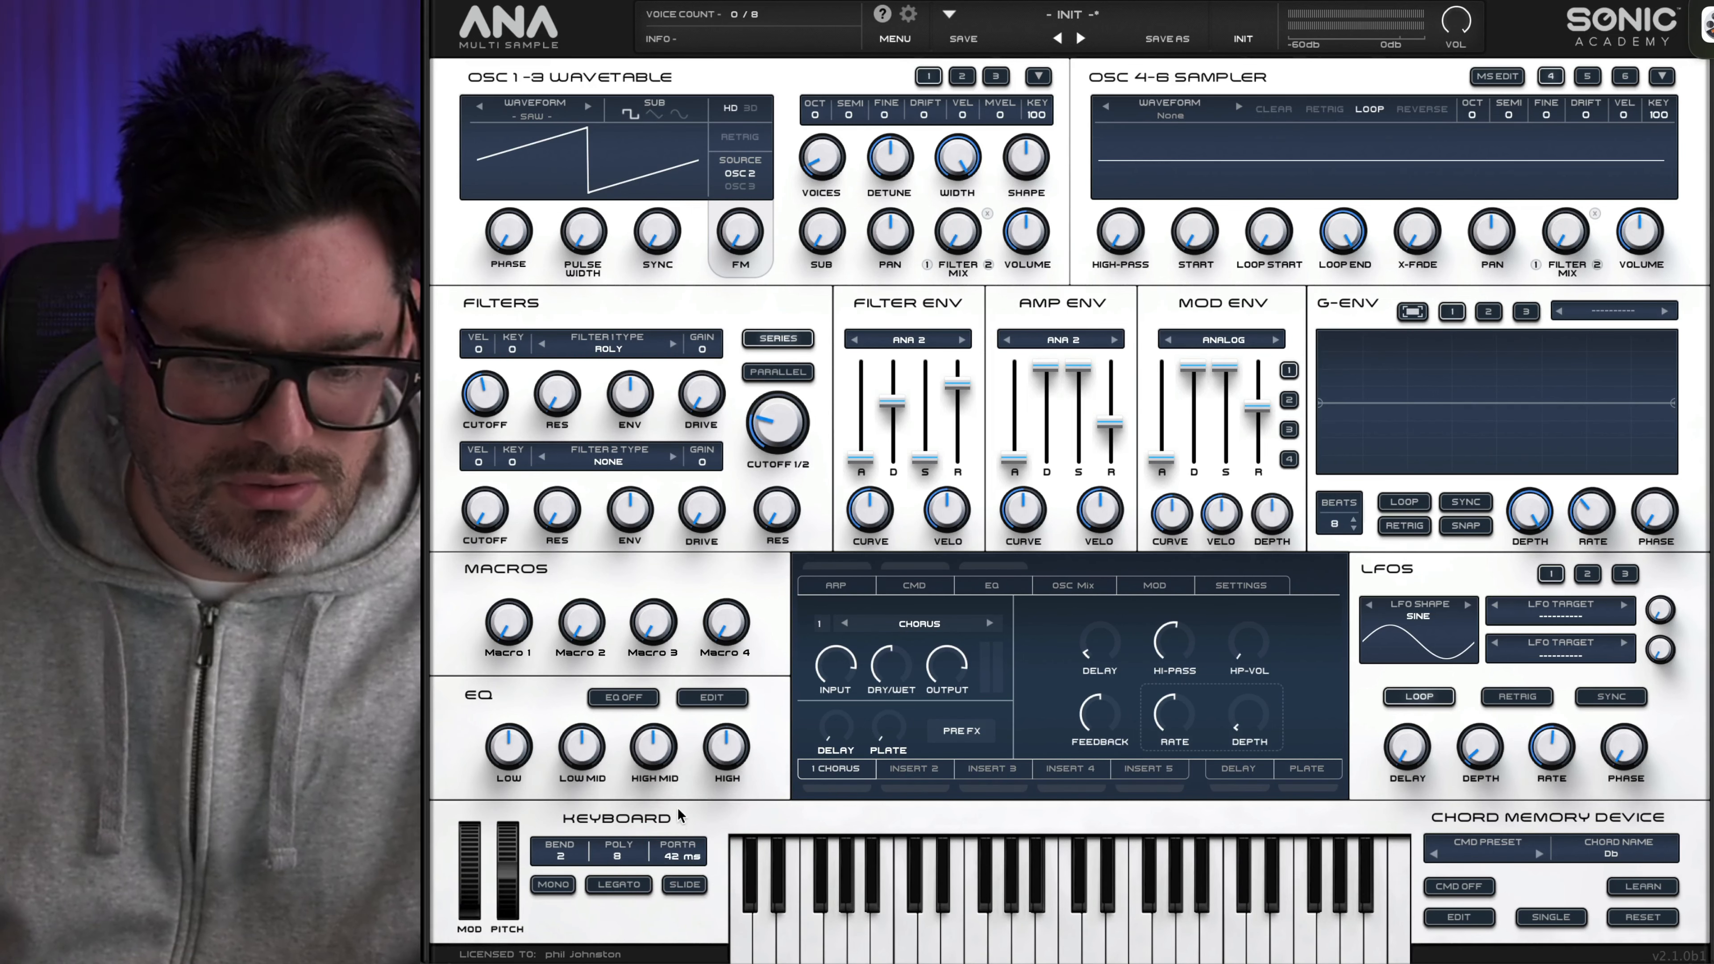
pyautogui.moveTo(680, 787); pyautogui.dragTo(680, 789)
pyautogui.click(680, 790)
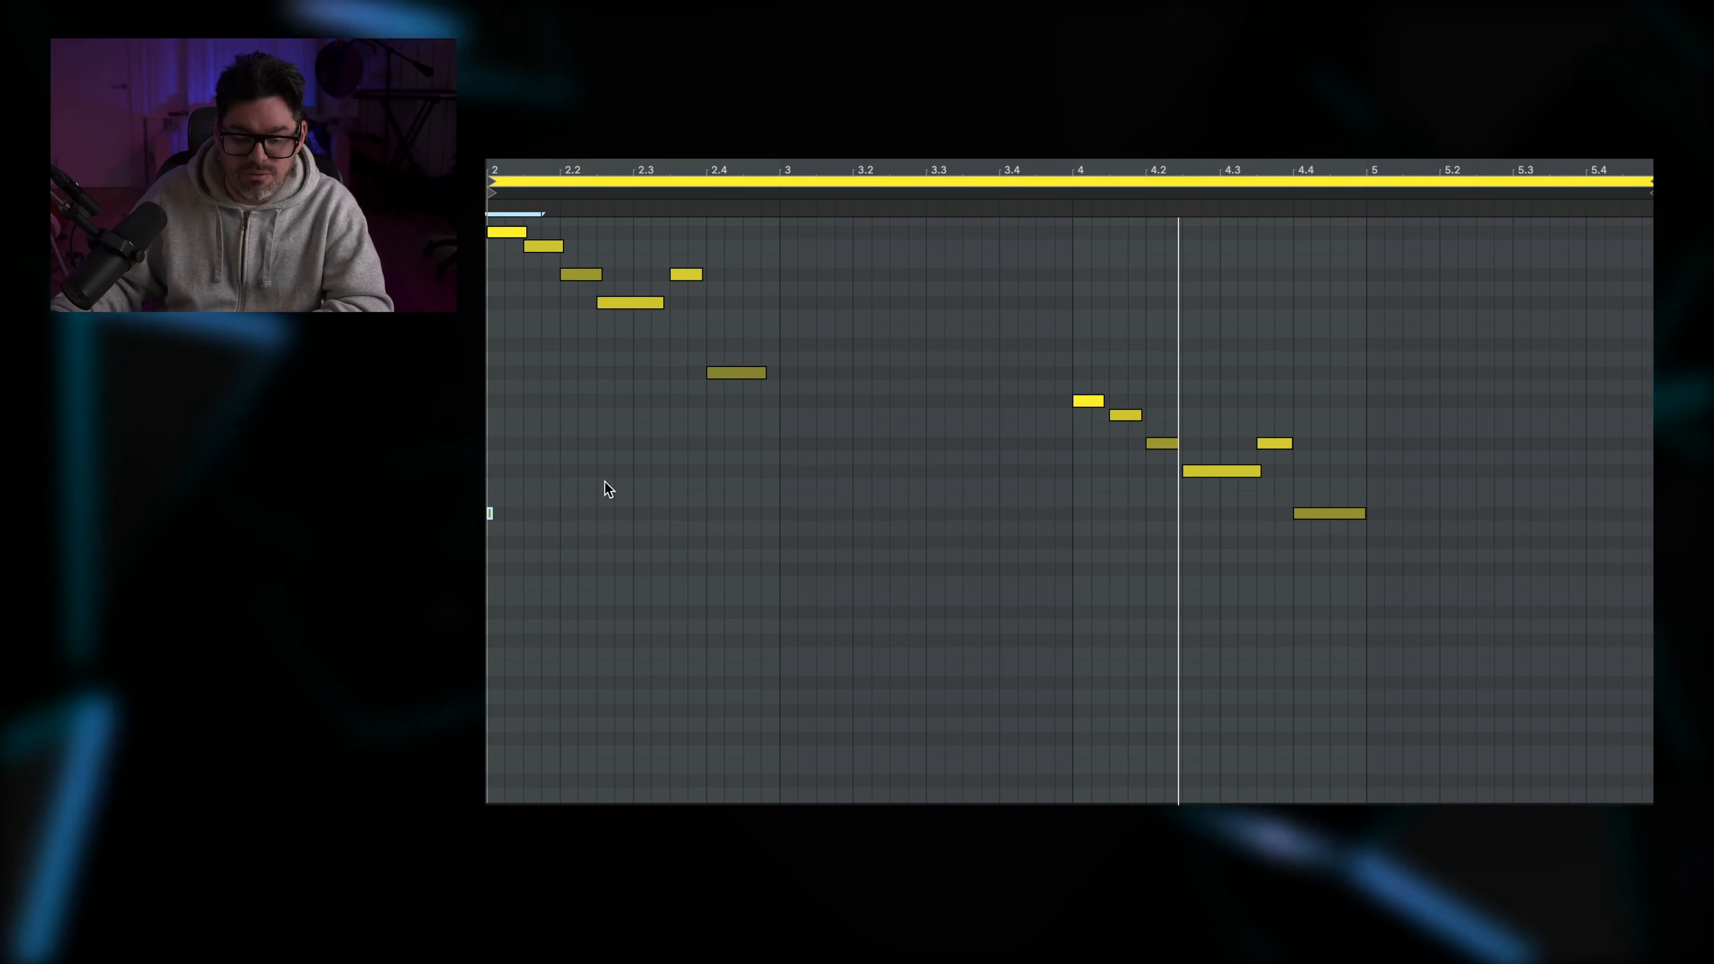
pyautogui.click(517, 526)
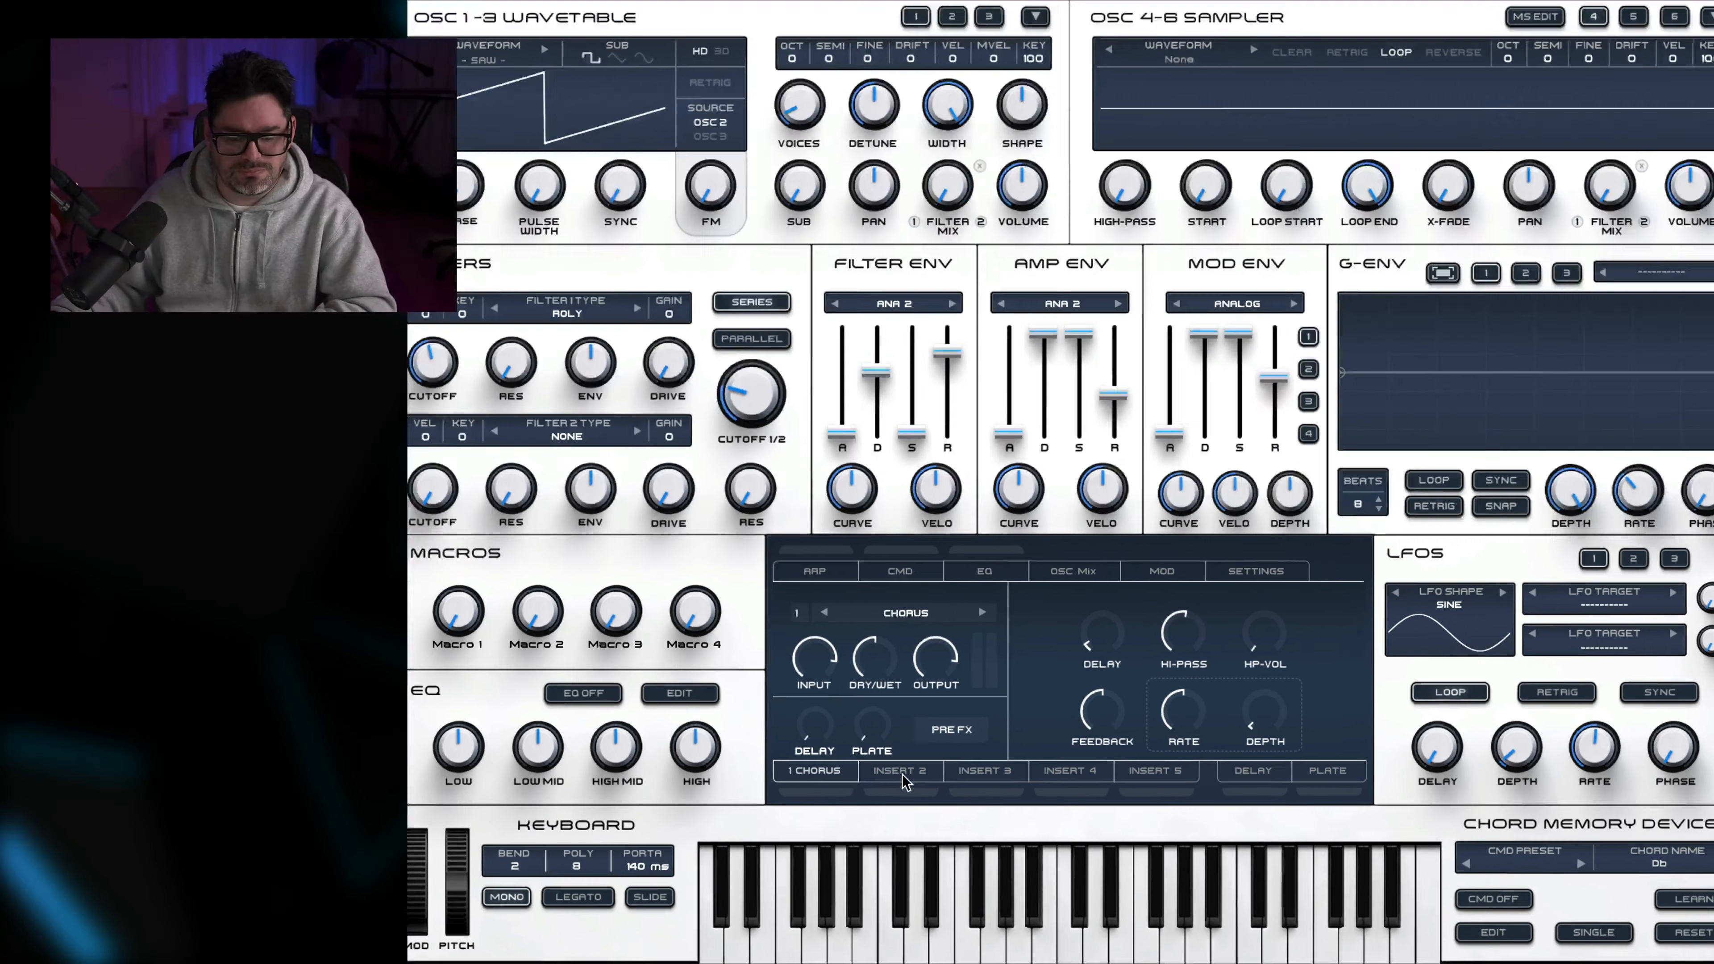
# Load a Delay effect into insert slot 2, switch it on, and set its synced delay time to 2
pyautogui.click(914, 770)
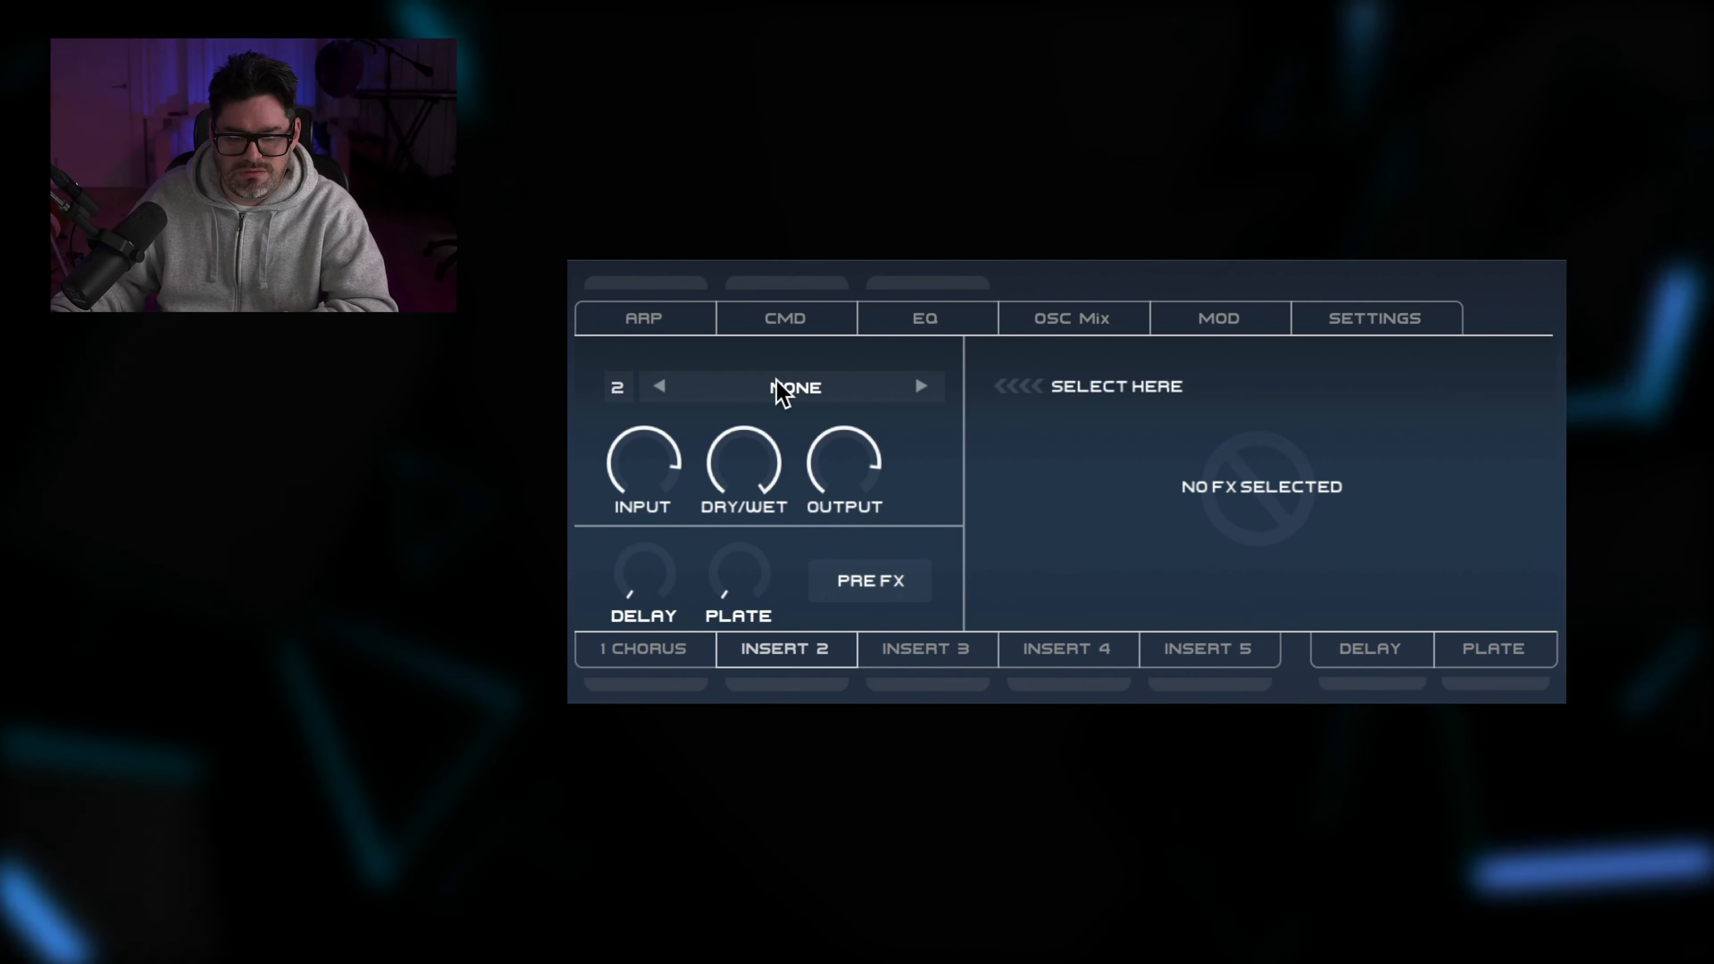
pyautogui.click(780, 388)
pyautogui.moveTo(838, 482)
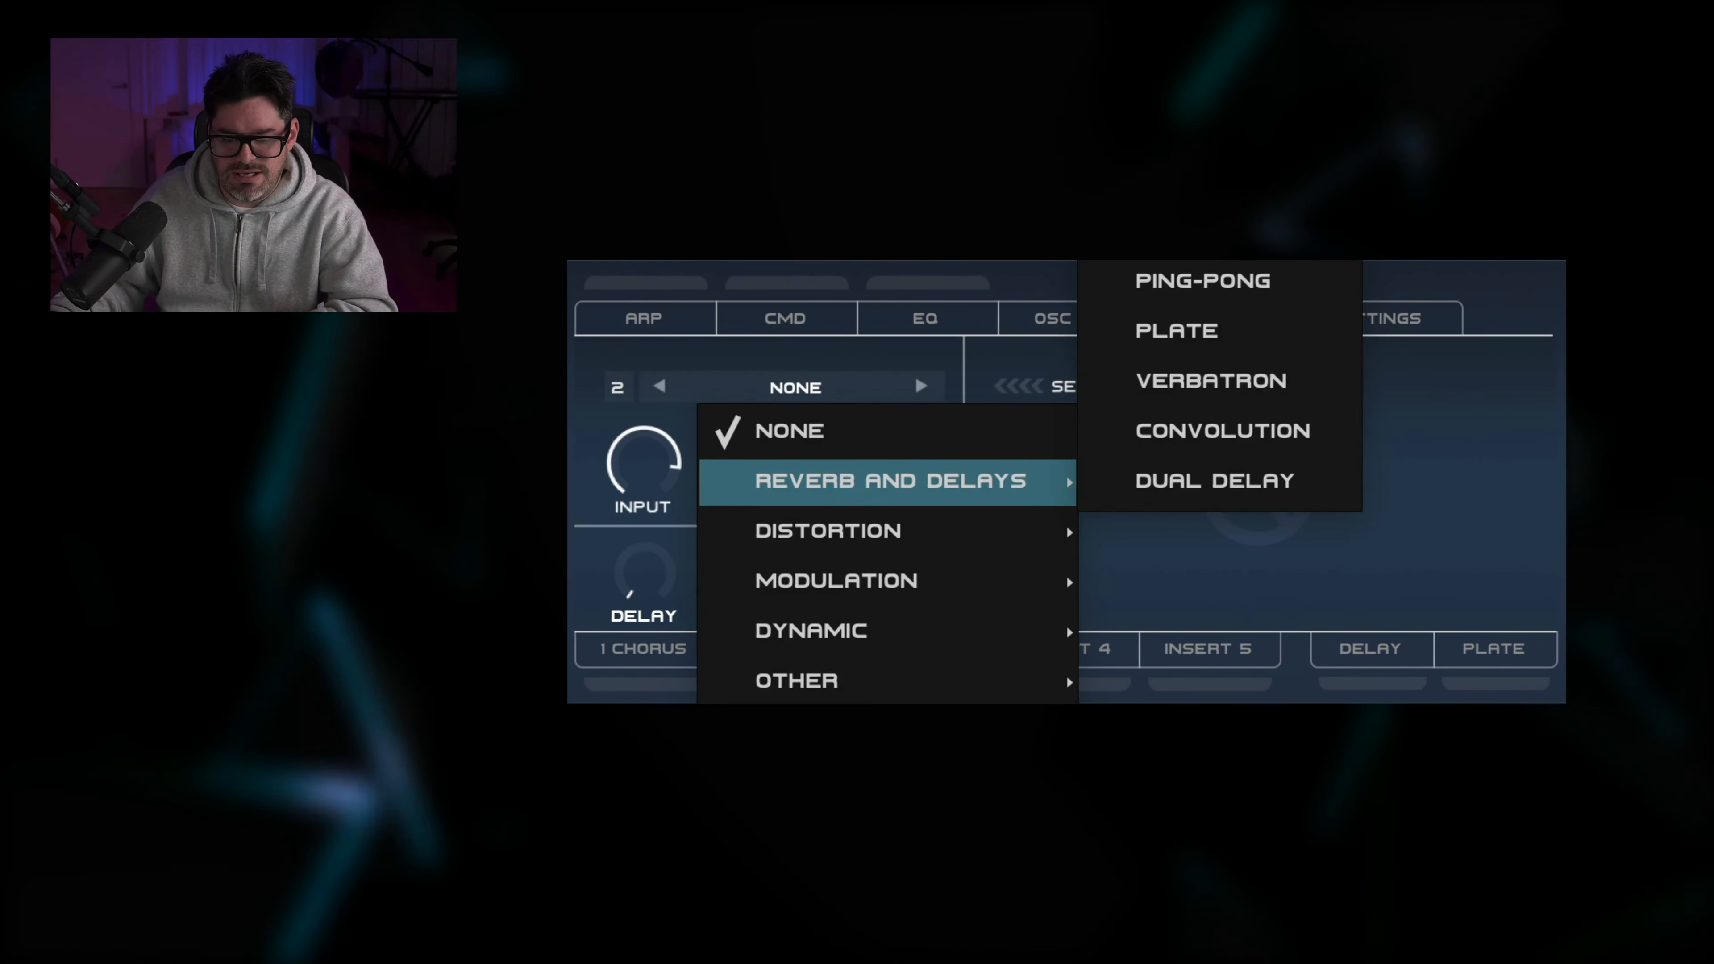
pyautogui.click(1178, 229)
pyautogui.click(1284, 434)
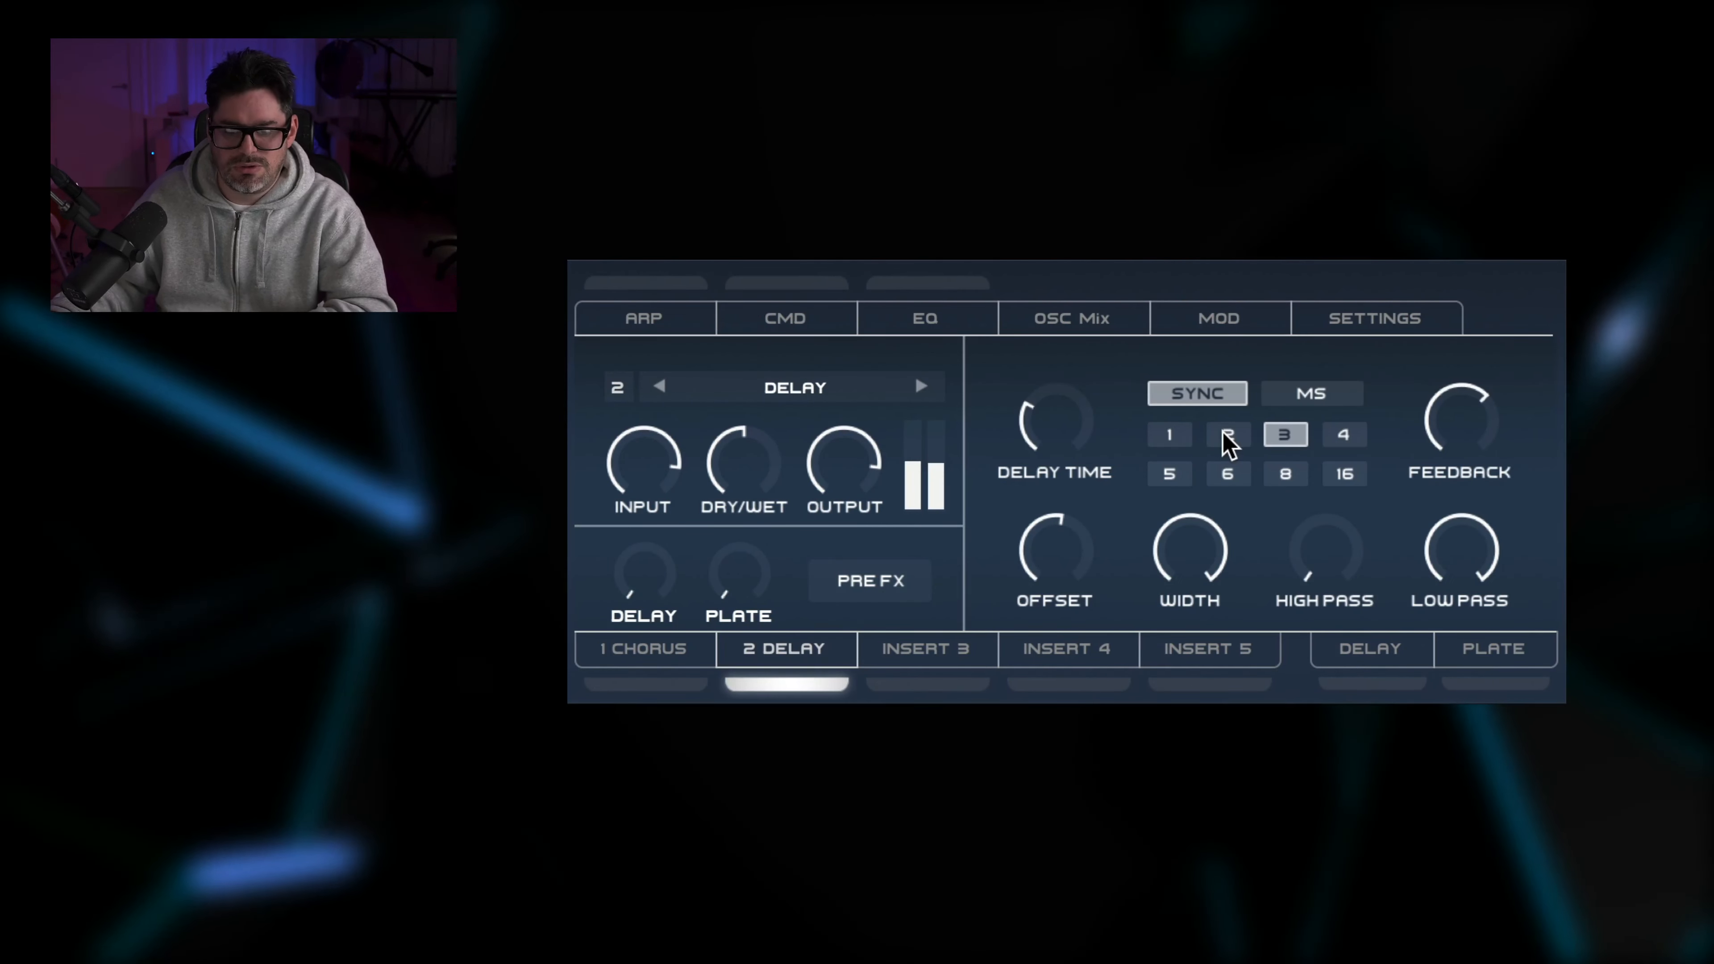
pyautogui.click(1225, 436)
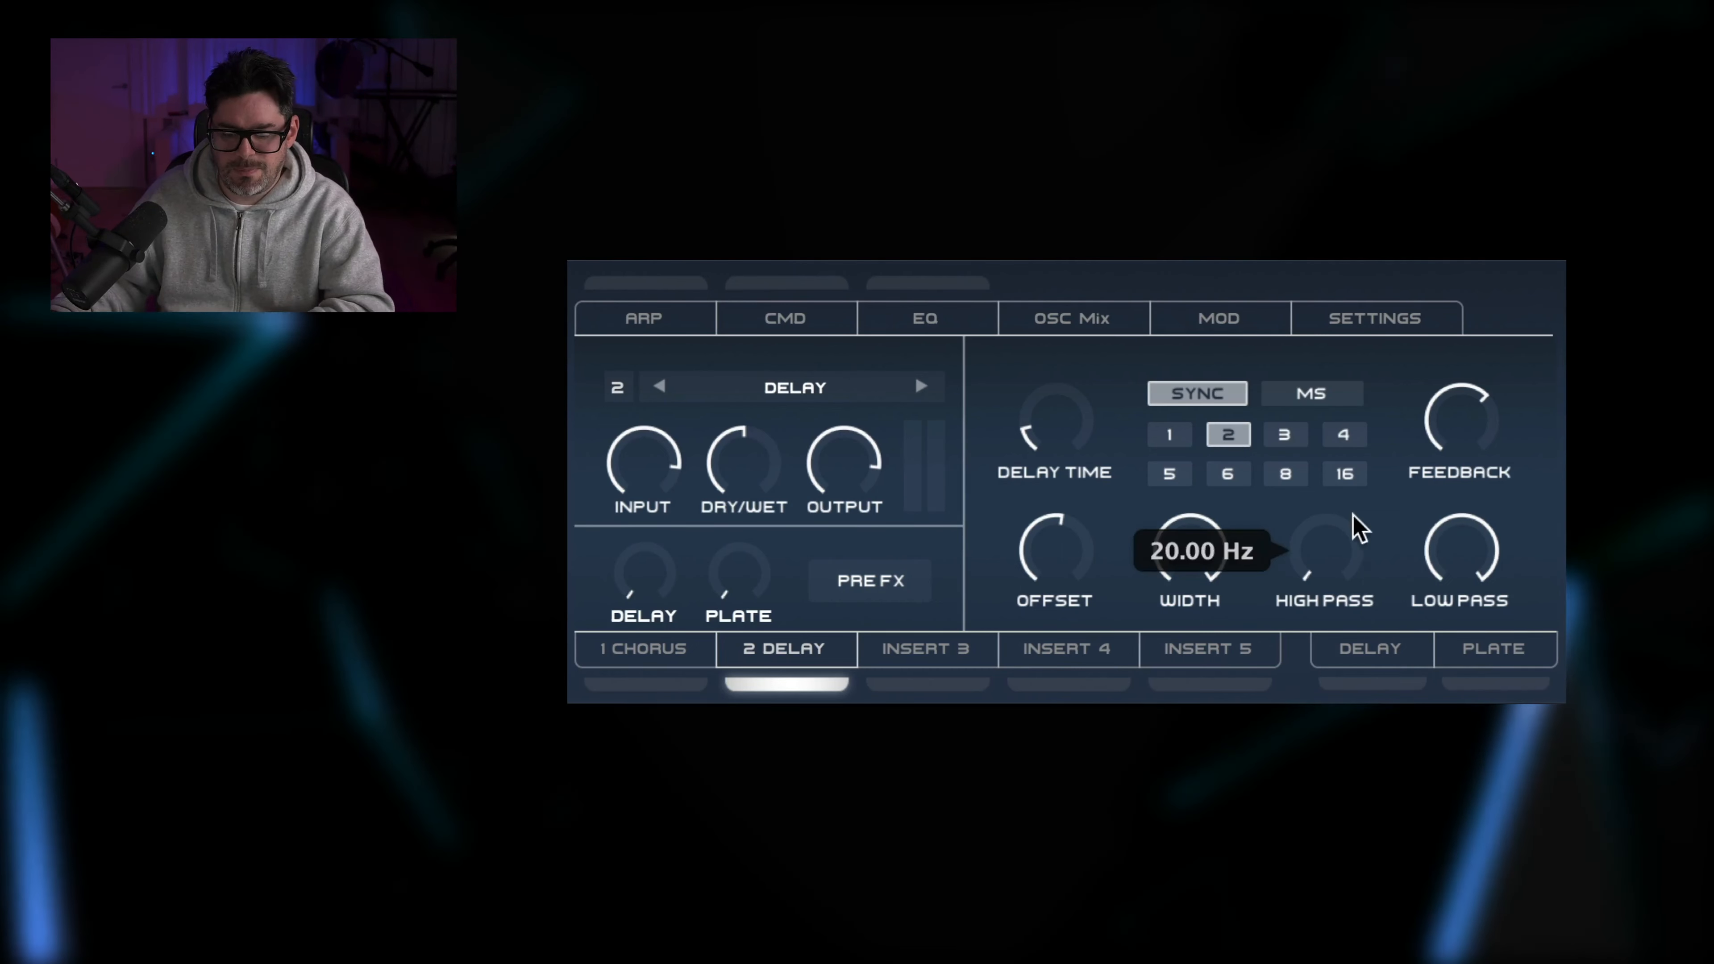
# Raise the insert 2 delay's high-pass and feedback, and lower its low-pass and dry/wet mix
pyautogui.moveTo(1323, 550); pyautogui.dragTo(1377, 394)
pyautogui.moveTo(1451, 560); pyautogui.dragTo(1424, 664)
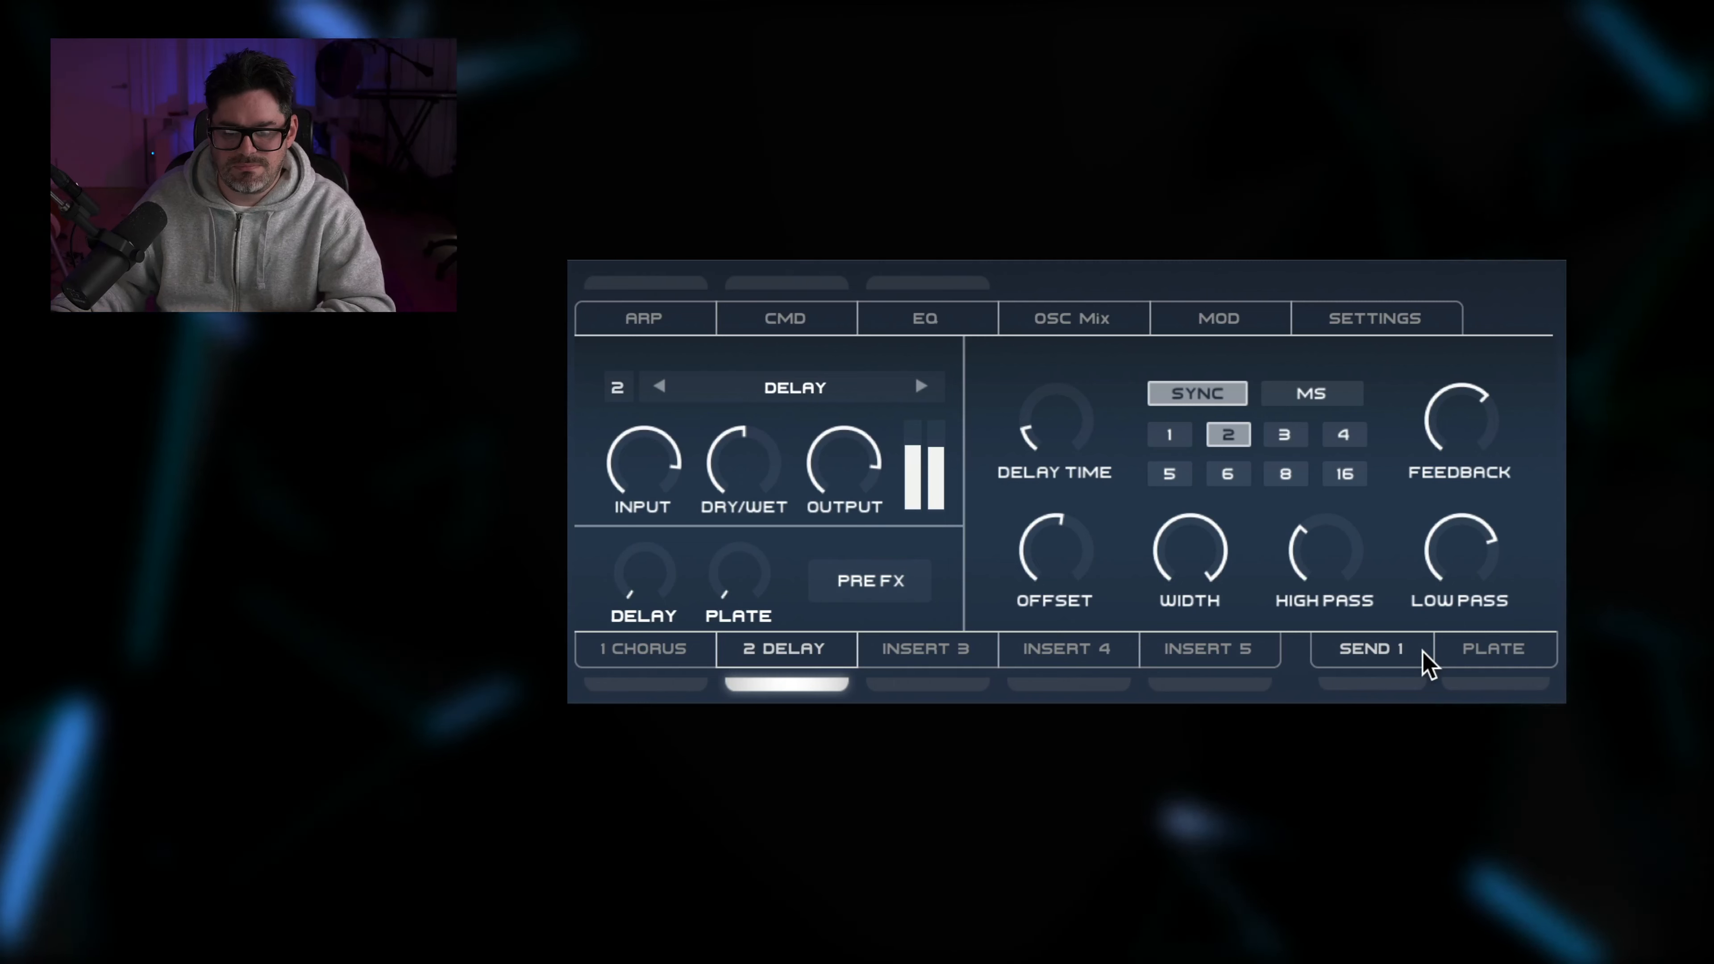
pyautogui.moveTo(1441, 438); pyautogui.dragTo(1444, 422)
pyautogui.moveTo(1302, 557); pyautogui.dragTo(1305, 540)
pyautogui.moveTo(1447, 566); pyautogui.dragTo(1447, 574)
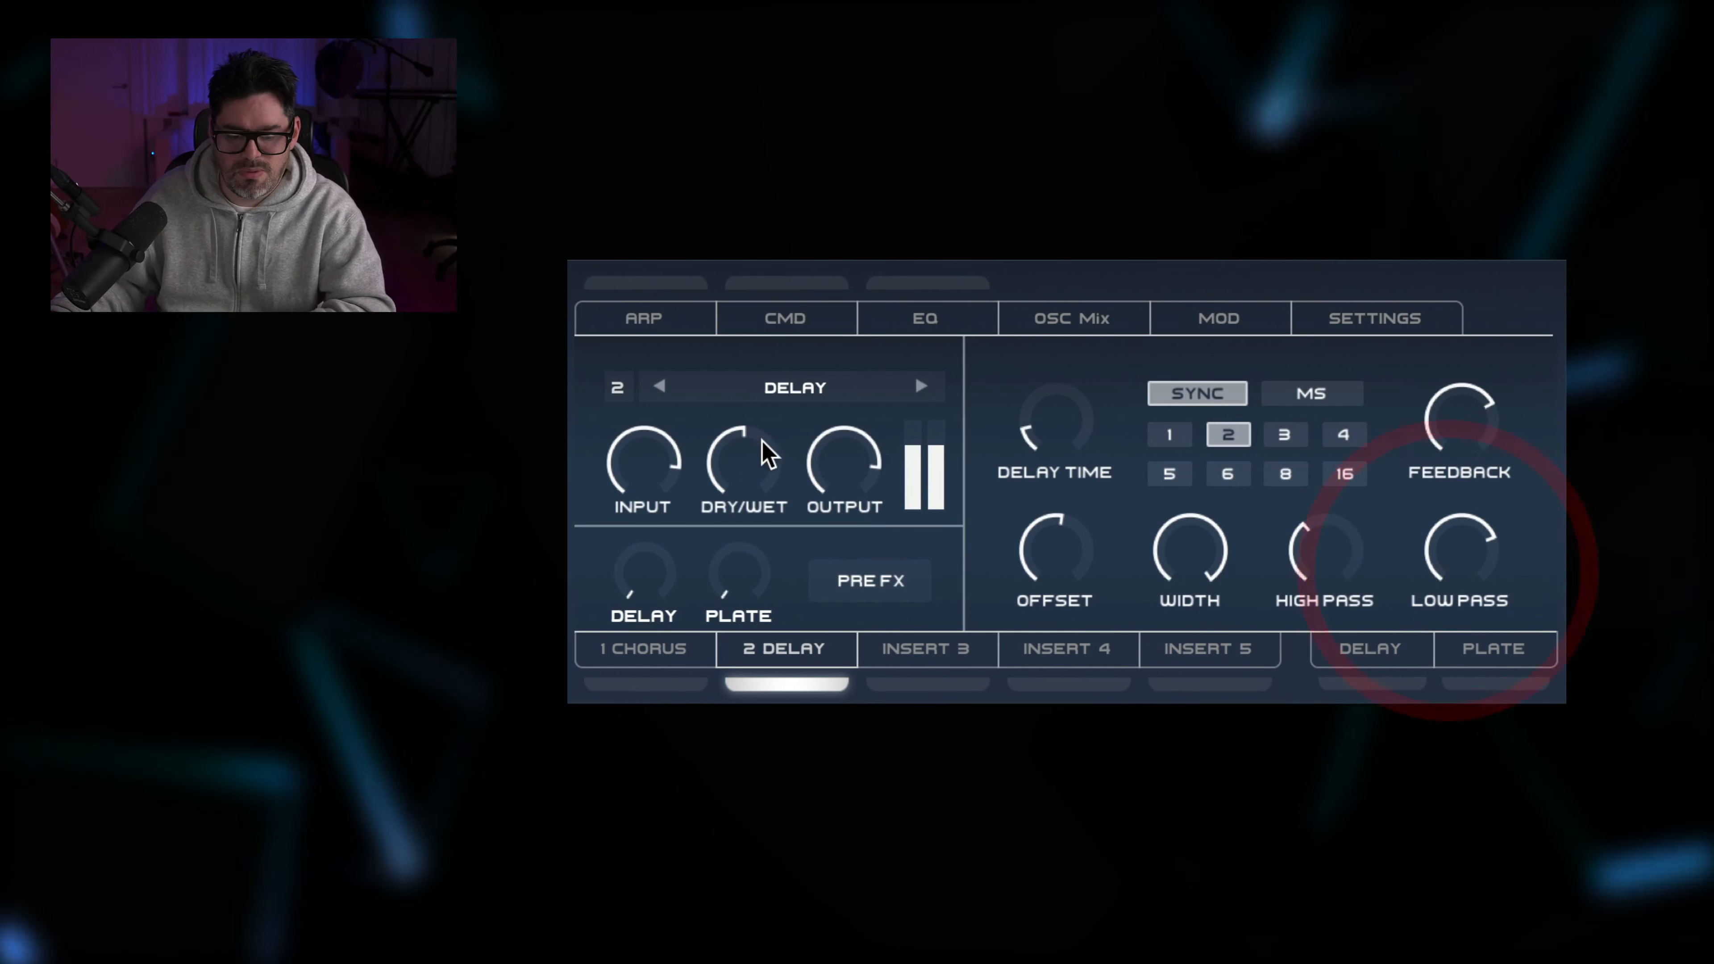
pyautogui.moveTo(754, 446); pyautogui.dragTo(751, 516)
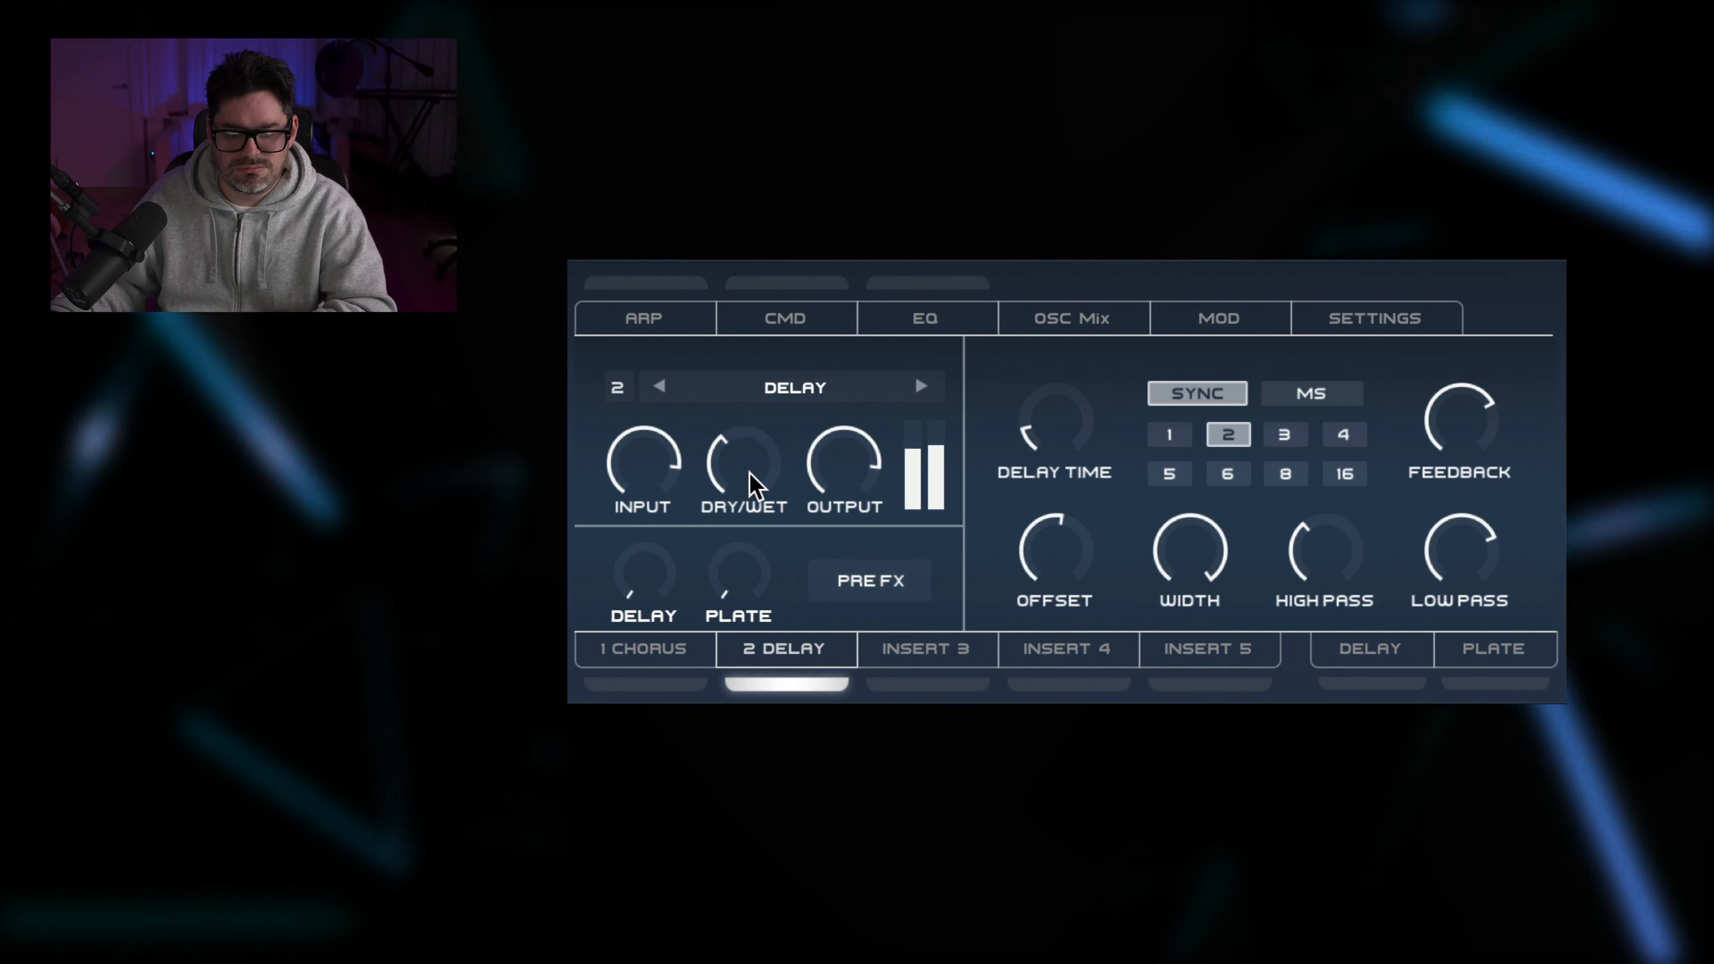
# Load a Plate reverb into insert slot 3 and switch it on
pyautogui.click(901, 650)
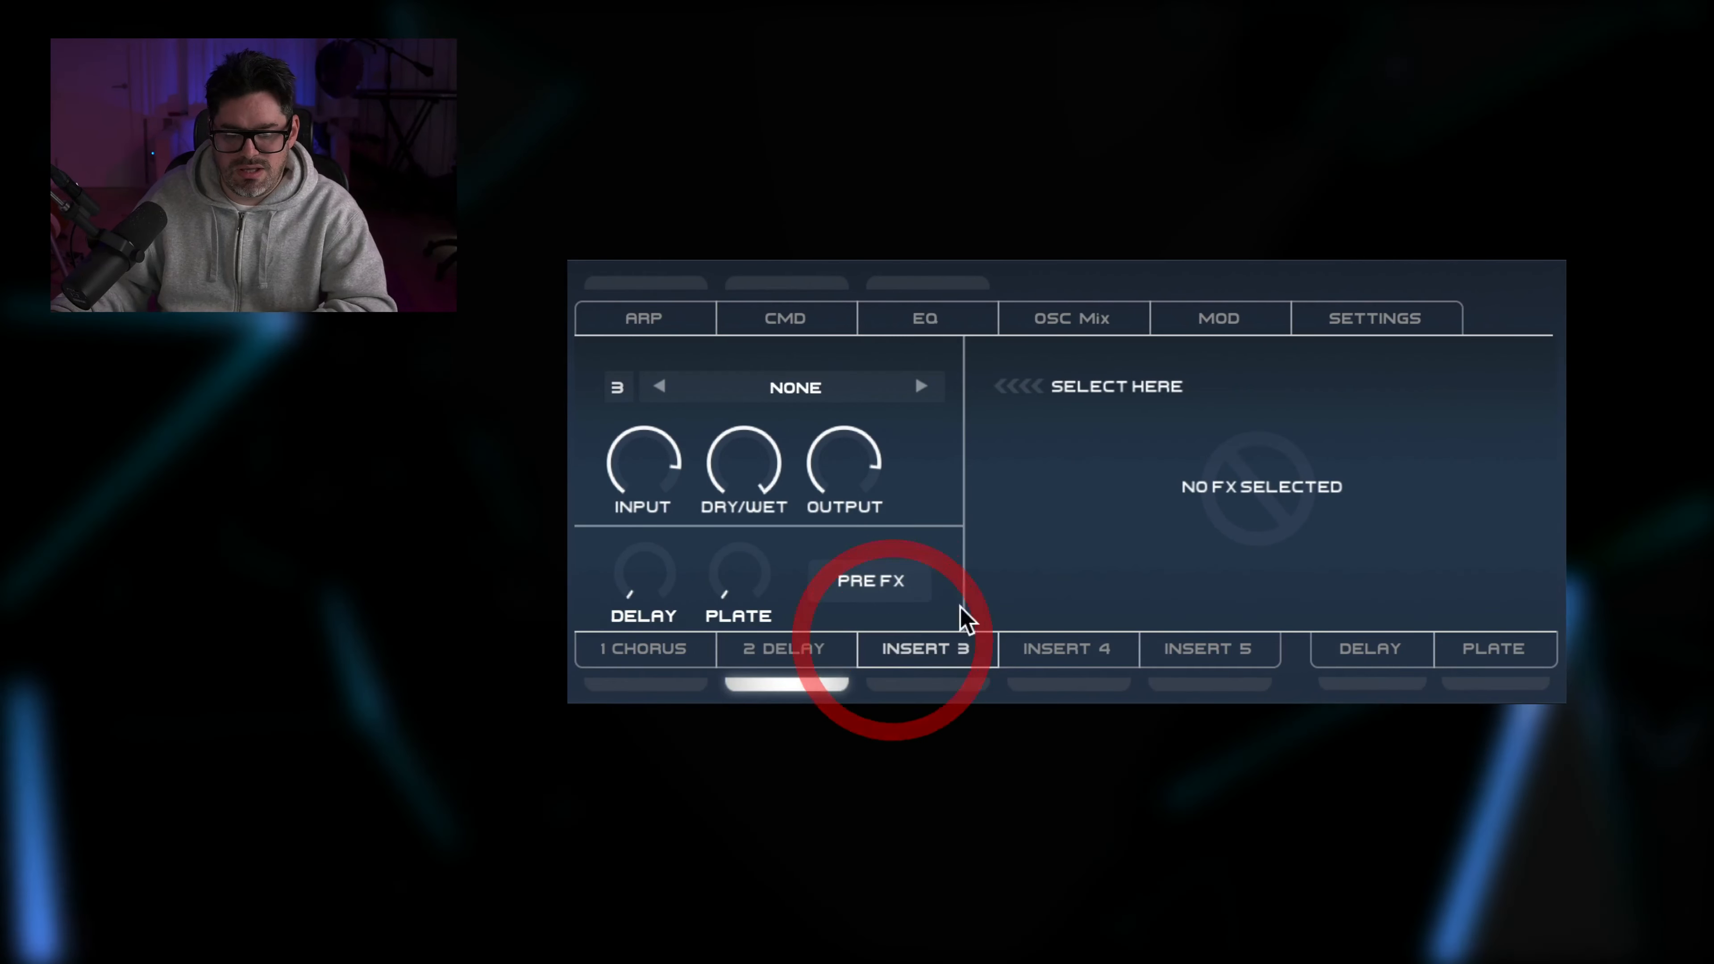
pyautogui.click(786, 387)
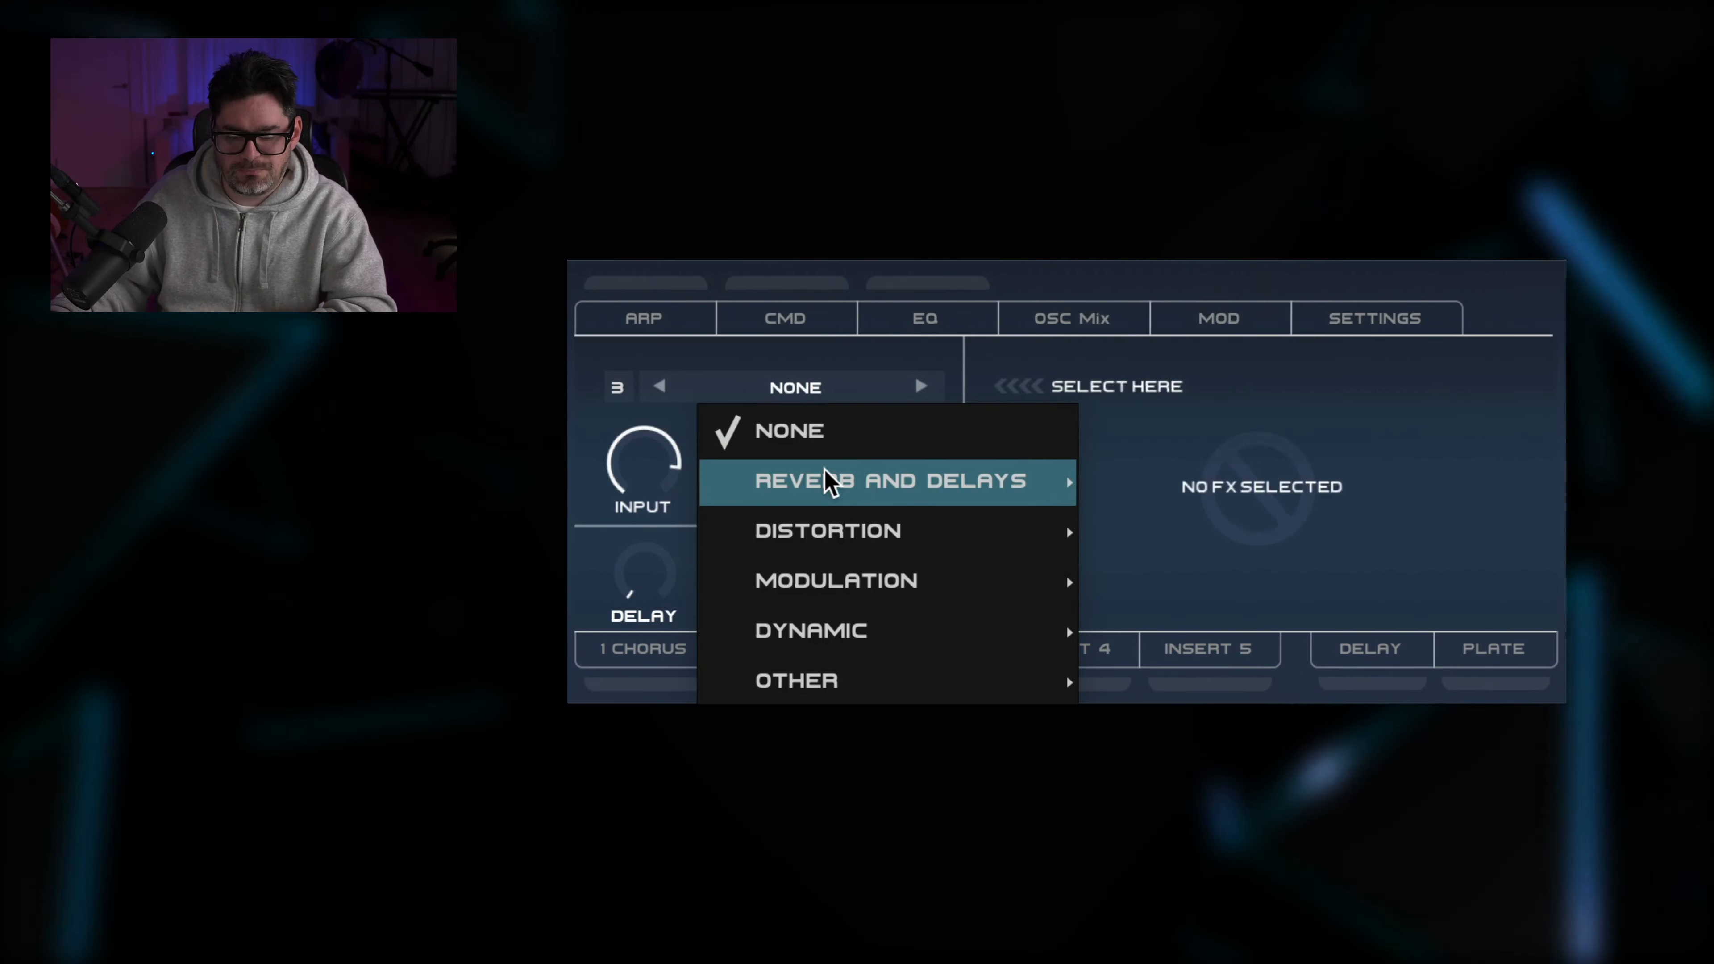
pyautogui.moveTo(826, 481)
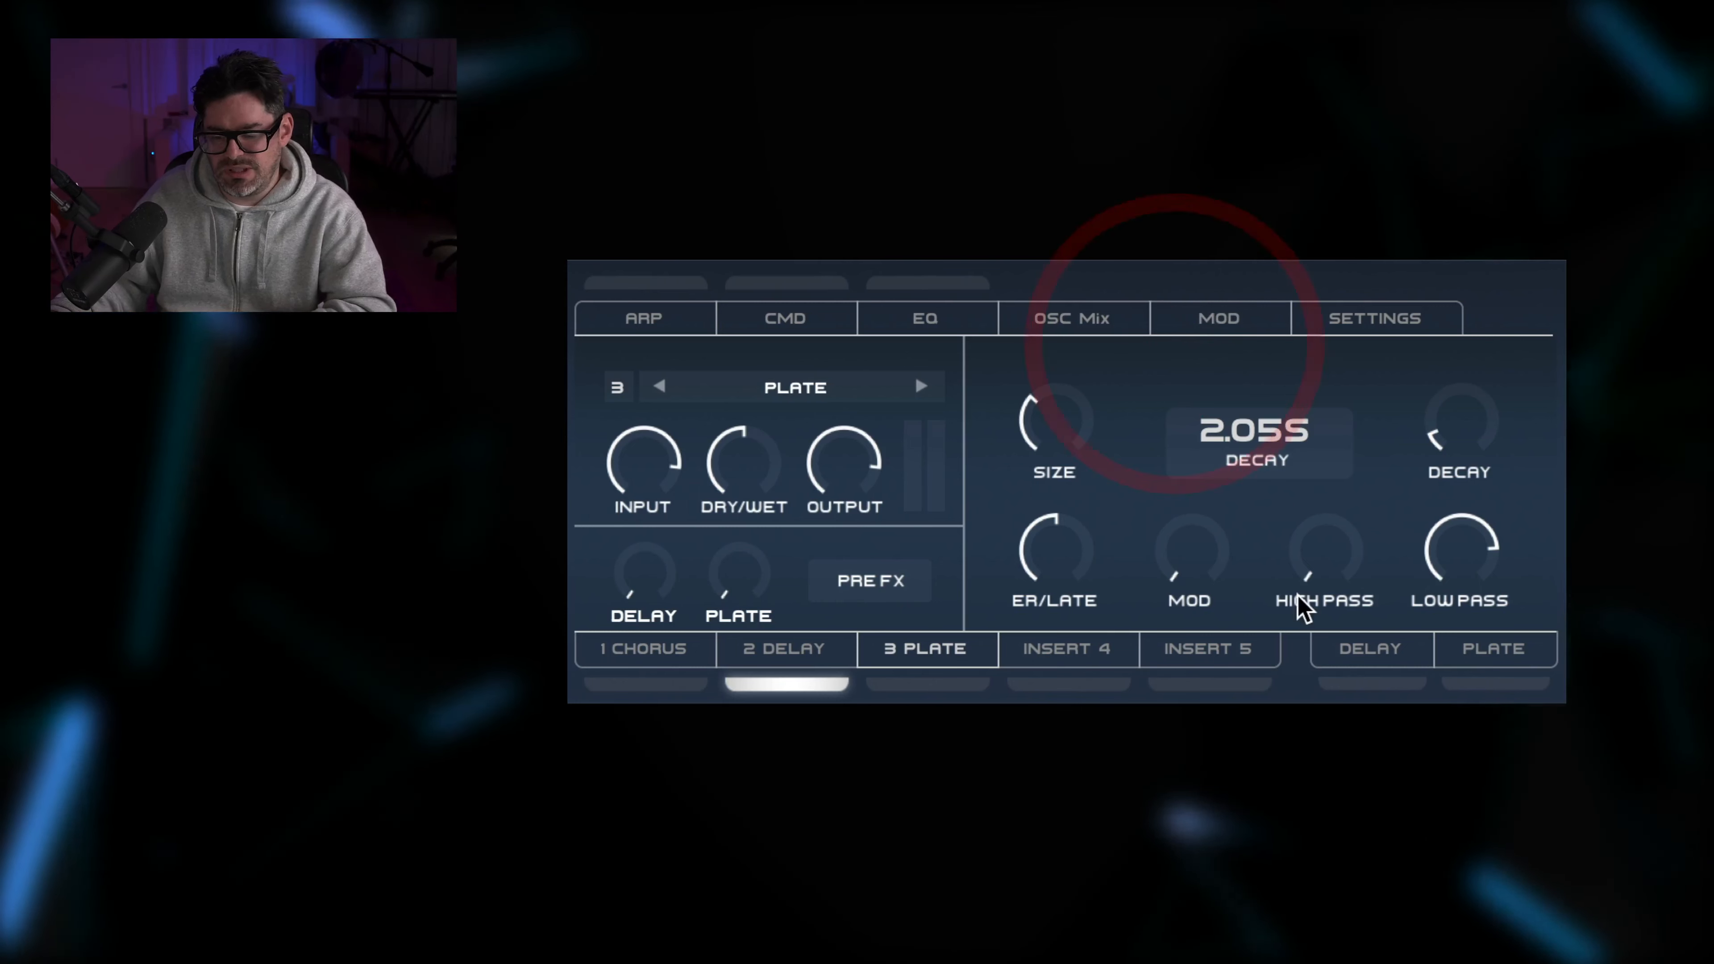
pyautogui.click(910, 684)
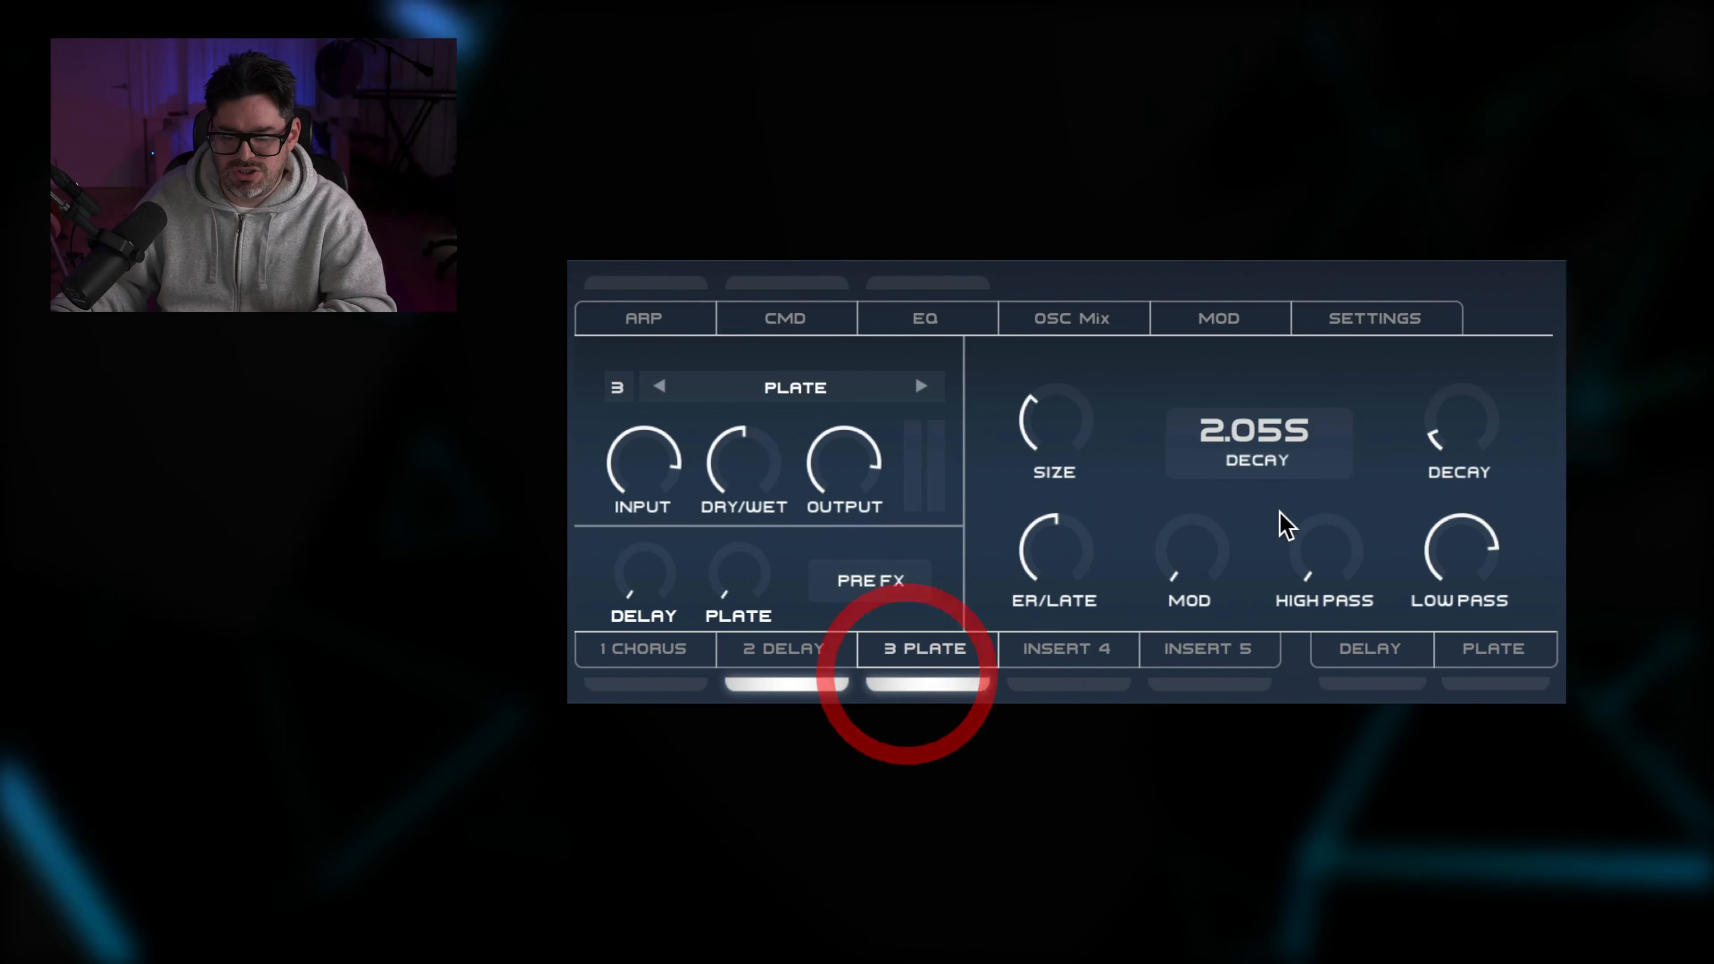
# Lengthen the plate reverb's decay to 8.66 s, add slight modulation, and increase its size
pyautogui.moveTo(1449, 432); pyautogui.dragTo(1449, 388)
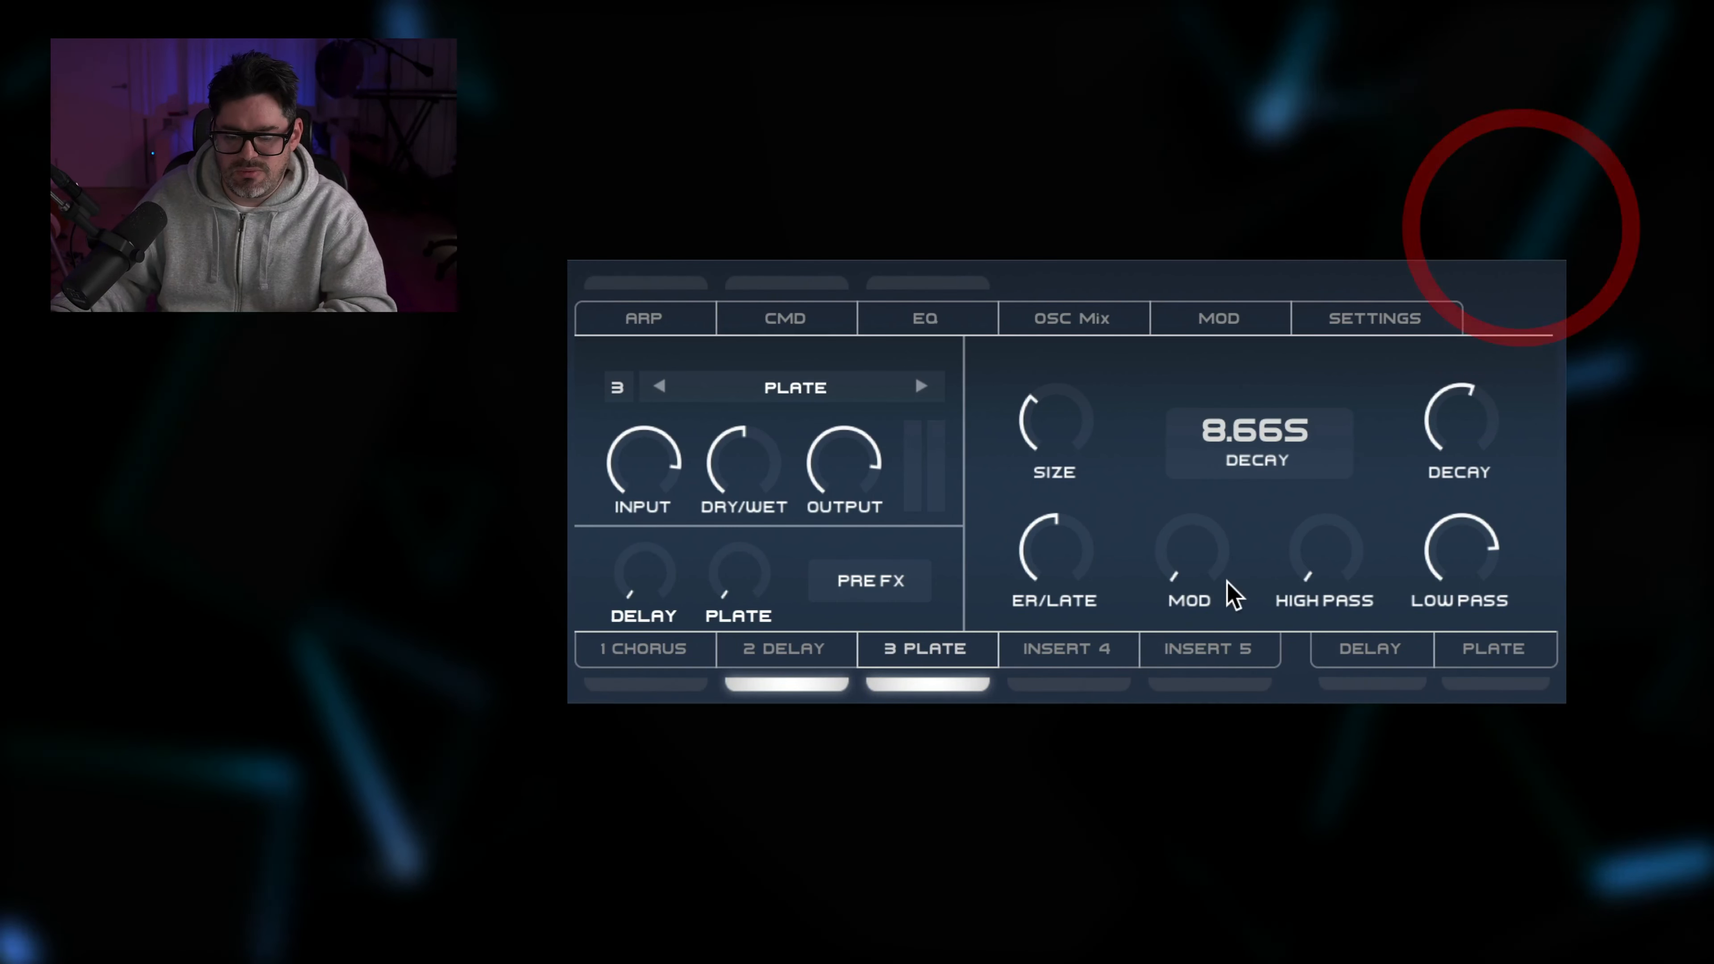
pyautogui.moveTo(1233, 594); pyautogui.dragTo(1207, 563)
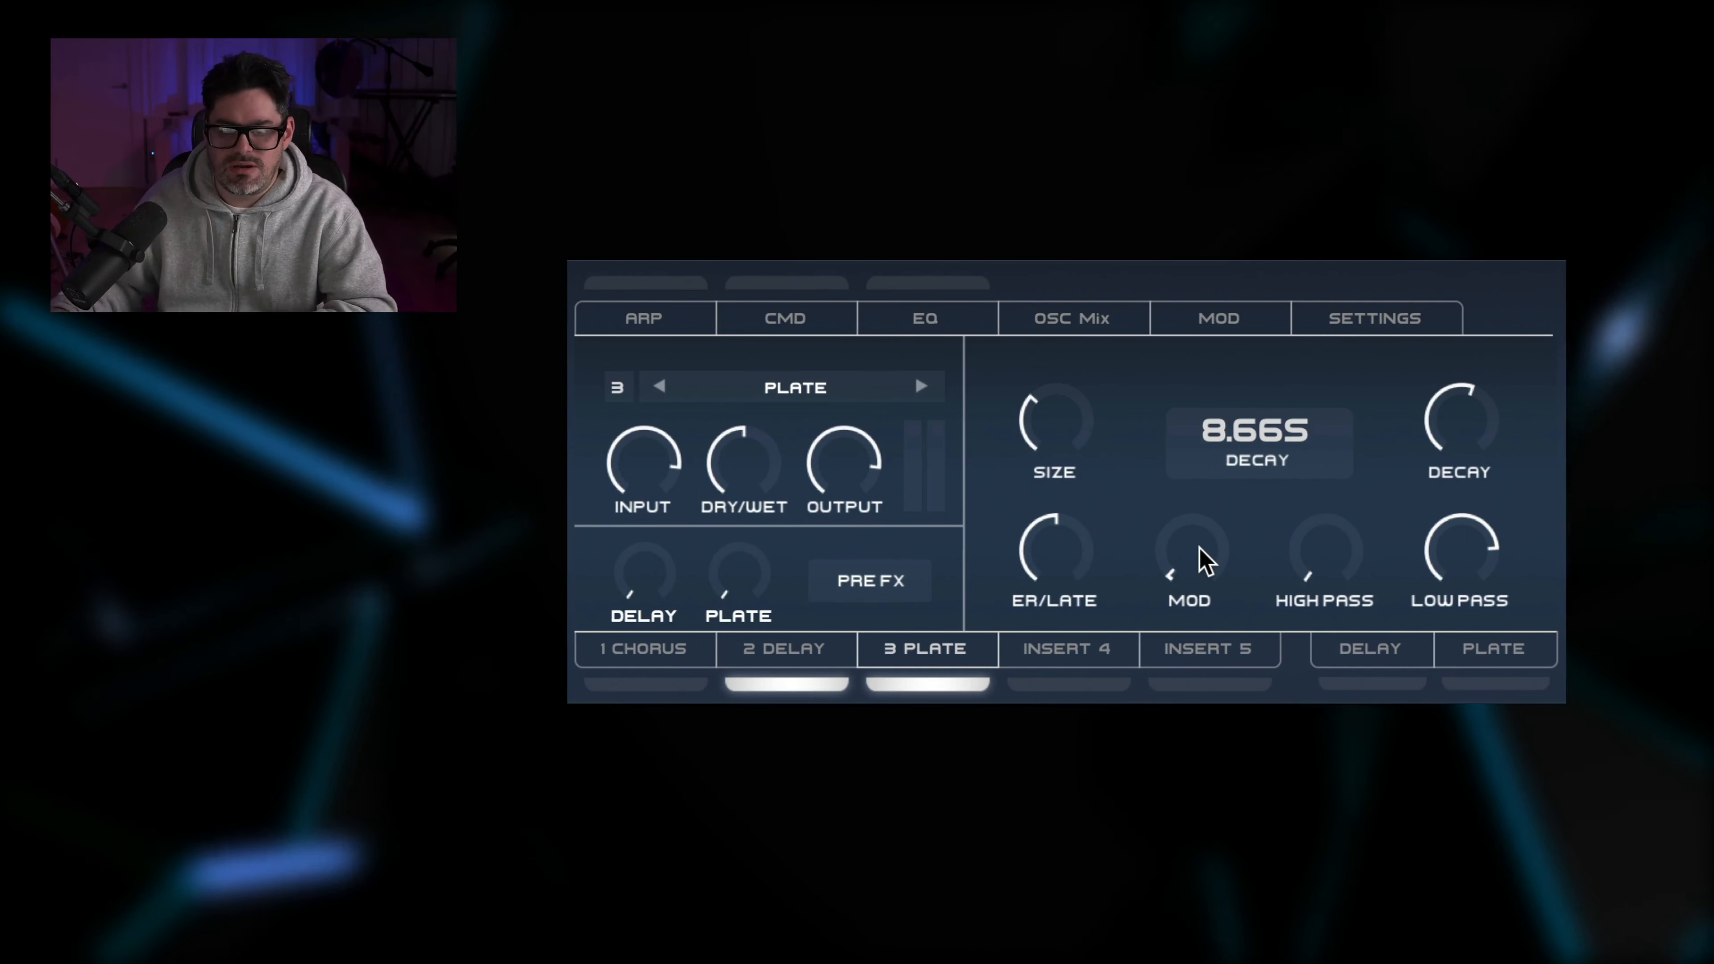
pyautogui.click(1052, 394)
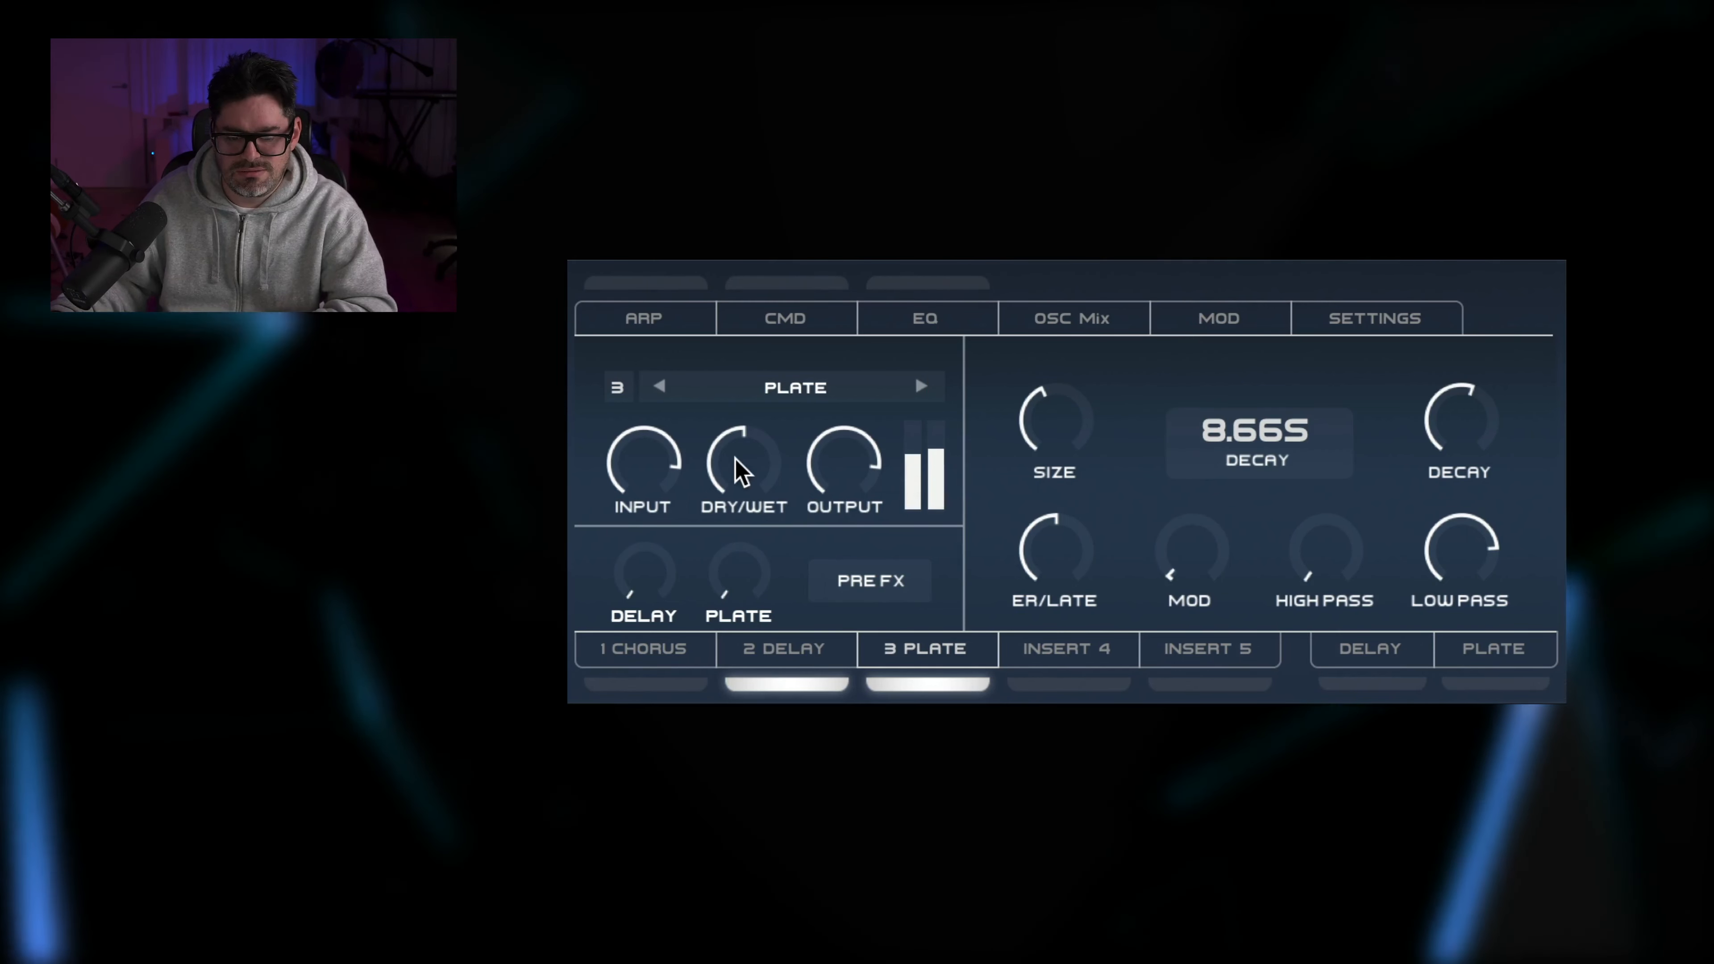
# Lower the plate reverb's dry/wet mix, set its decay to 8.99 s, and raise its high-pass and low-pass filters
pyautogui.moveTo(739, 473); pyautogui.dragTo(725, 547)
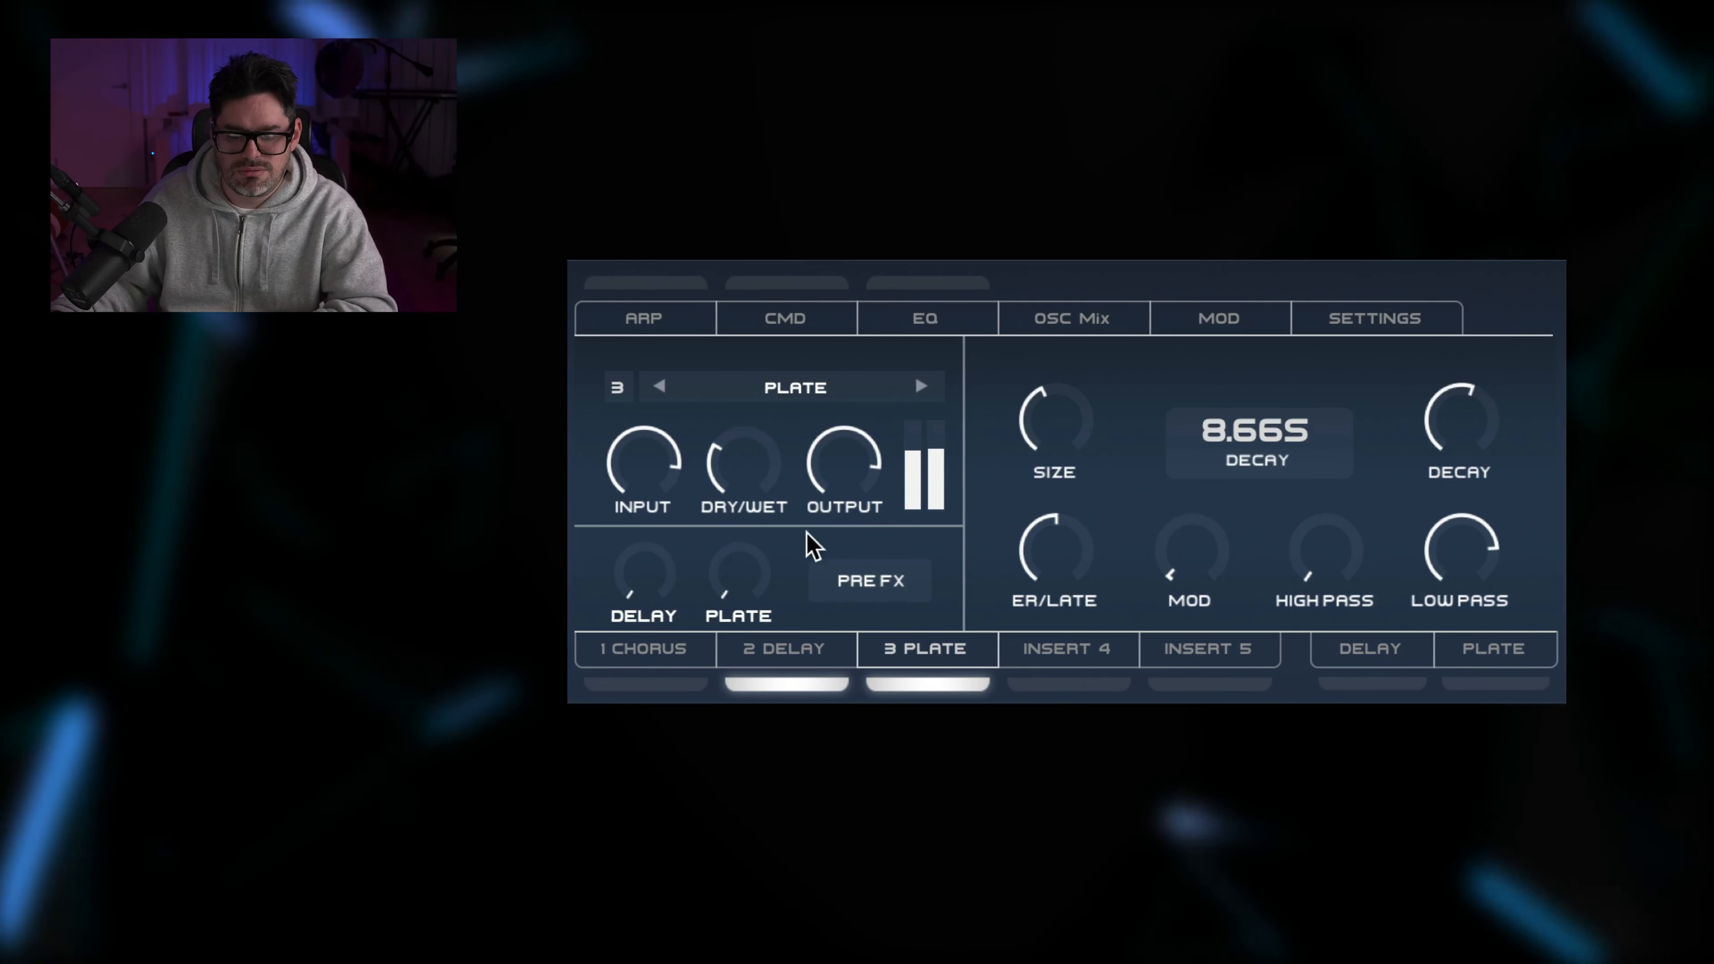
pyautogui.moveTo(738, 479); pyautogui.dragTo(727, 511)
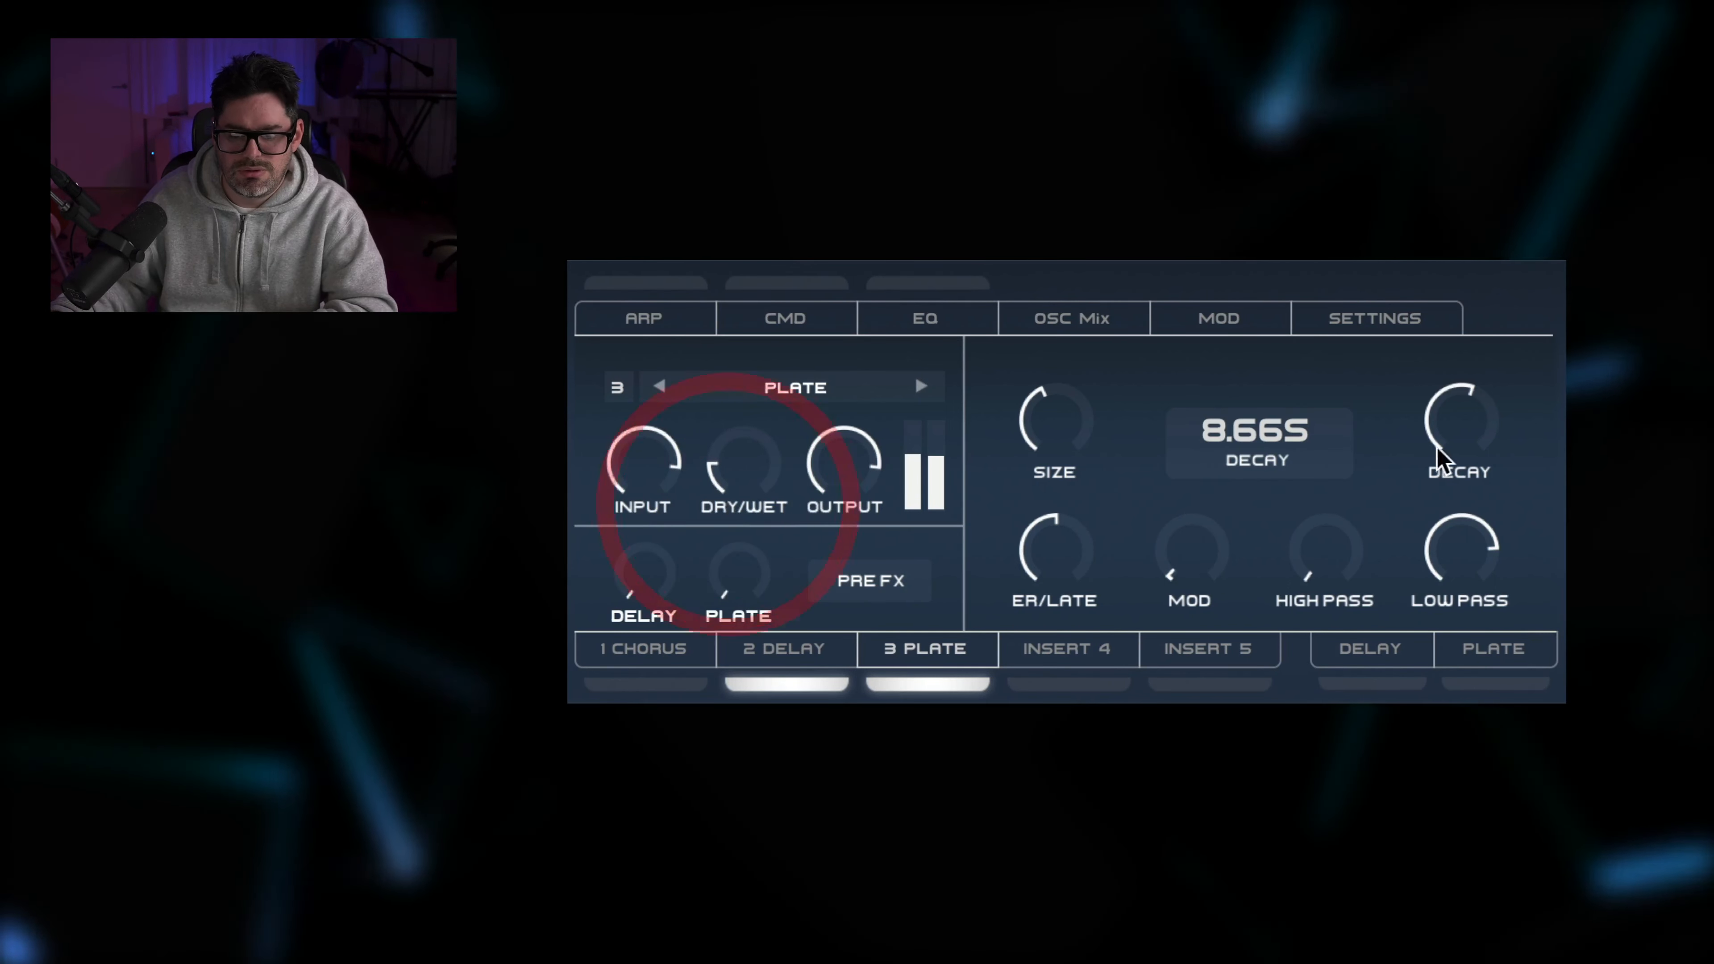
pyautogui.moveTo(1475, 416); pyautogui.dragTo(1476, 409)
pyautogui.moveTo(1315, 541); pyautogui.dragTo(1339, 371)
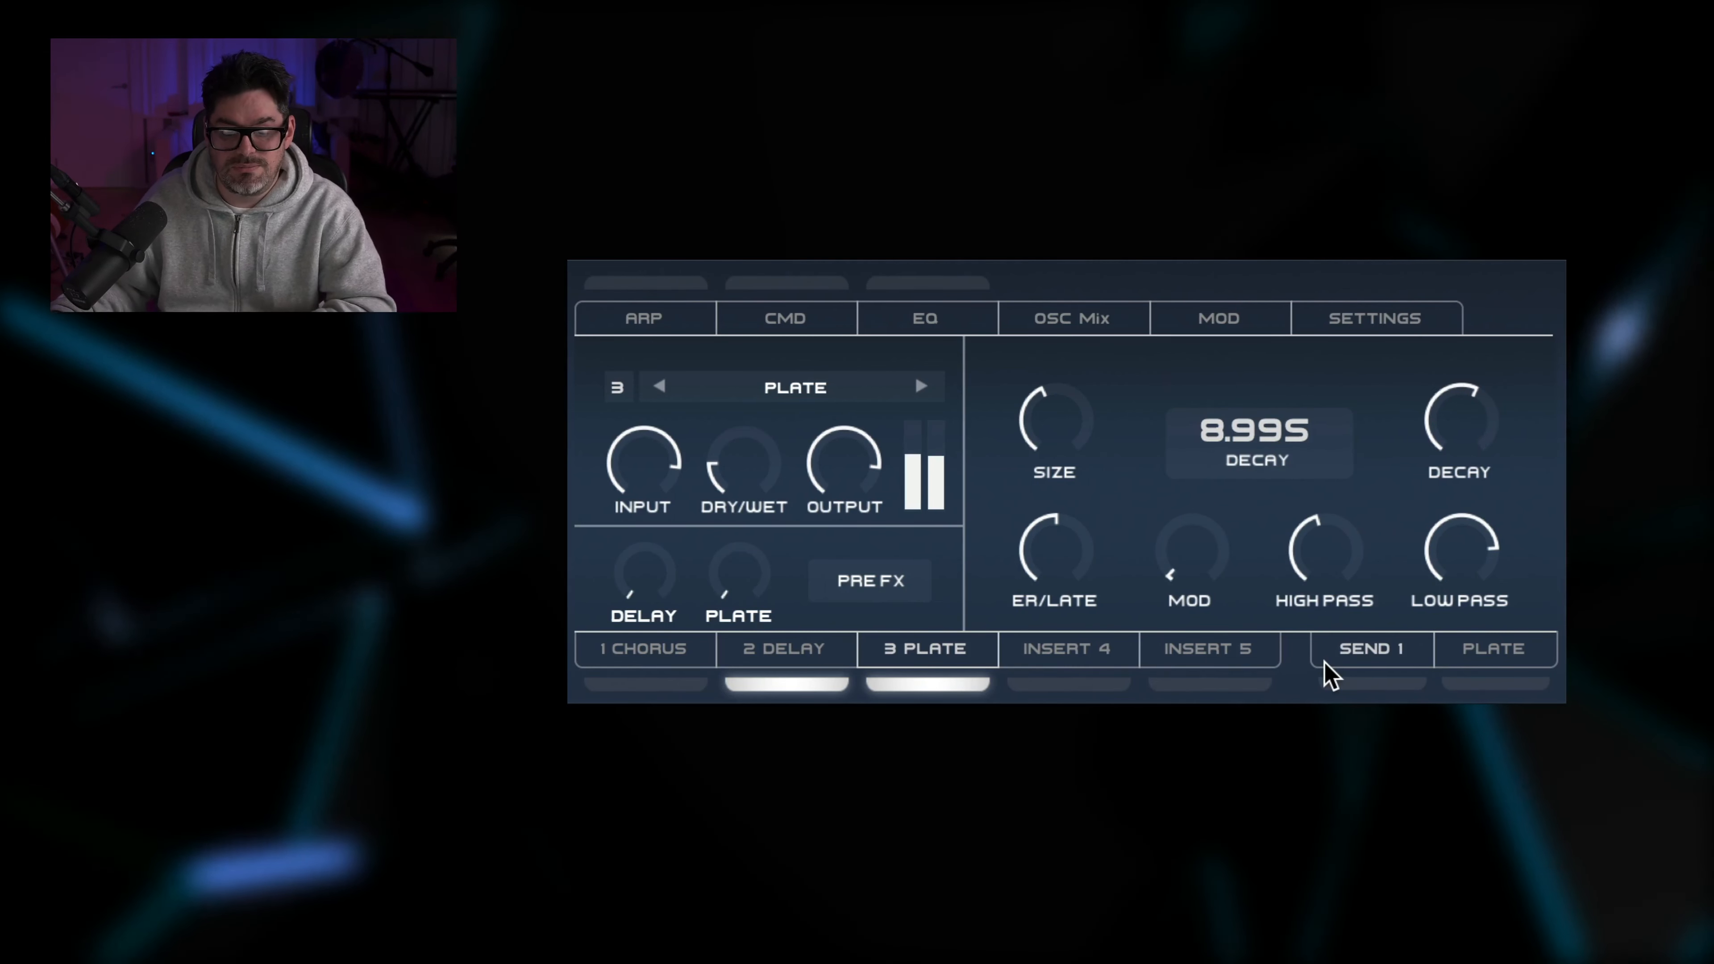
pyautogui.moveTo(1439, 537)
pyautogui.mouseDown()
pyautogui.moveTo(1442, 498)
pyautogui.moveTo(1437, 525)
pyautogui.mouseUp()
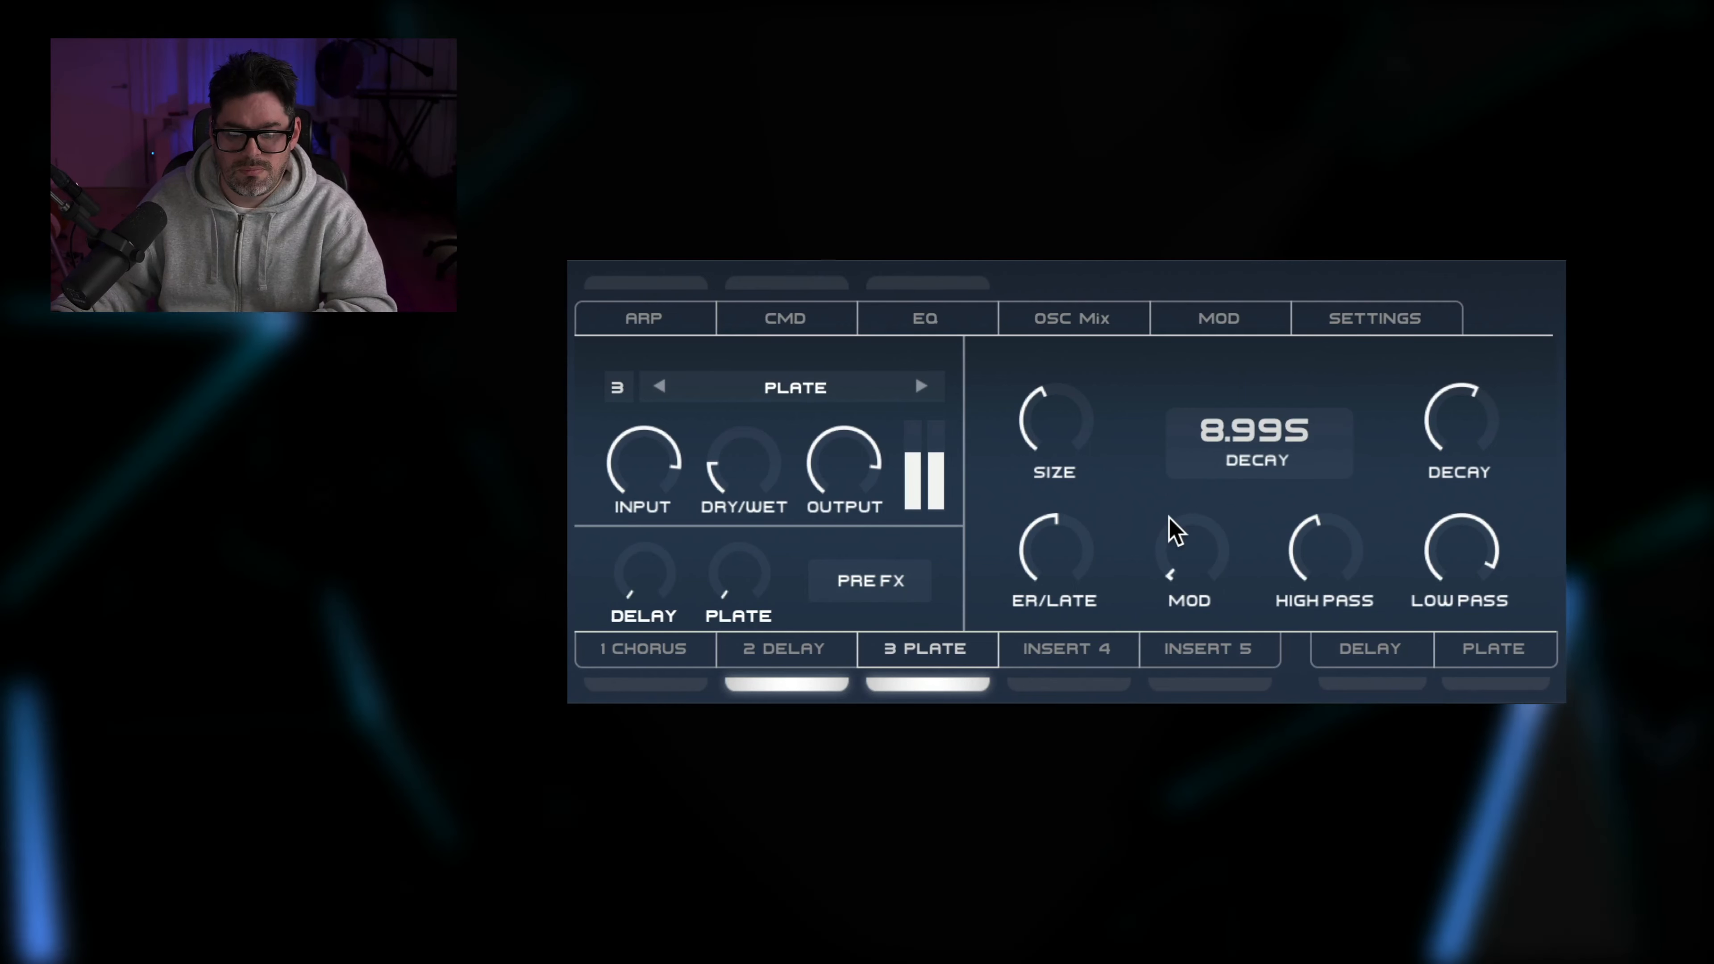
# Load a Phaser into insert slot 4 and switch it on
pyautogui.click(1080, 658)
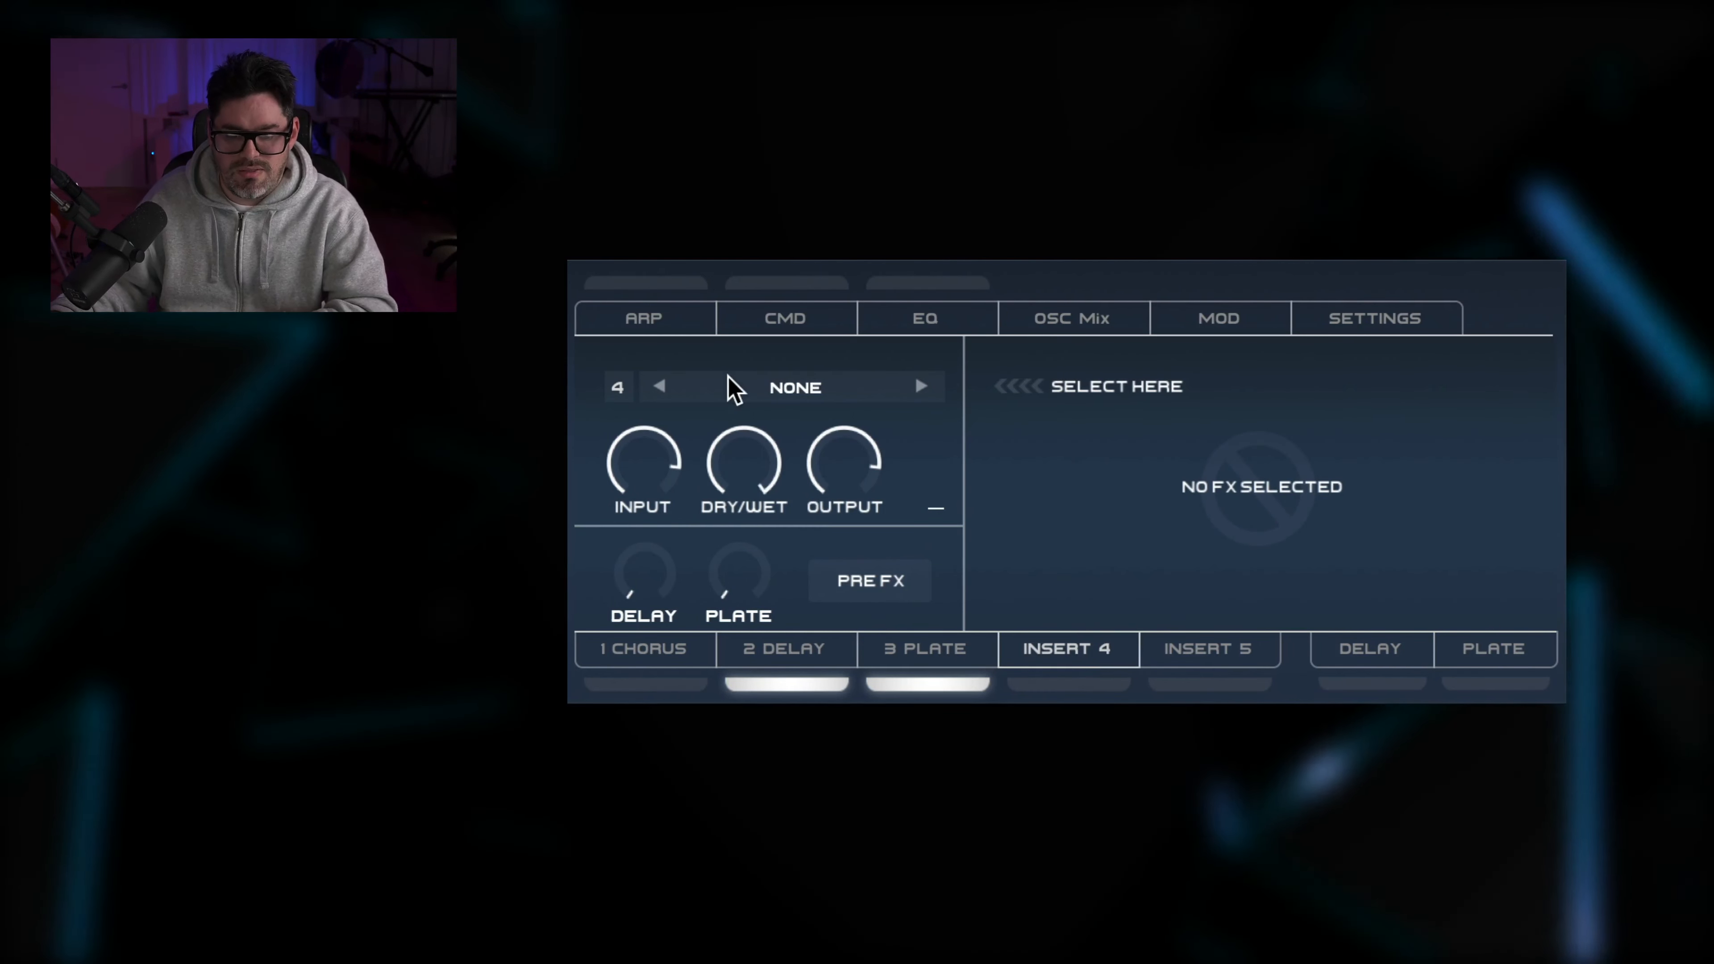
pyautogui.click(792, 387)
pyautogui.moveTo(796, 587)
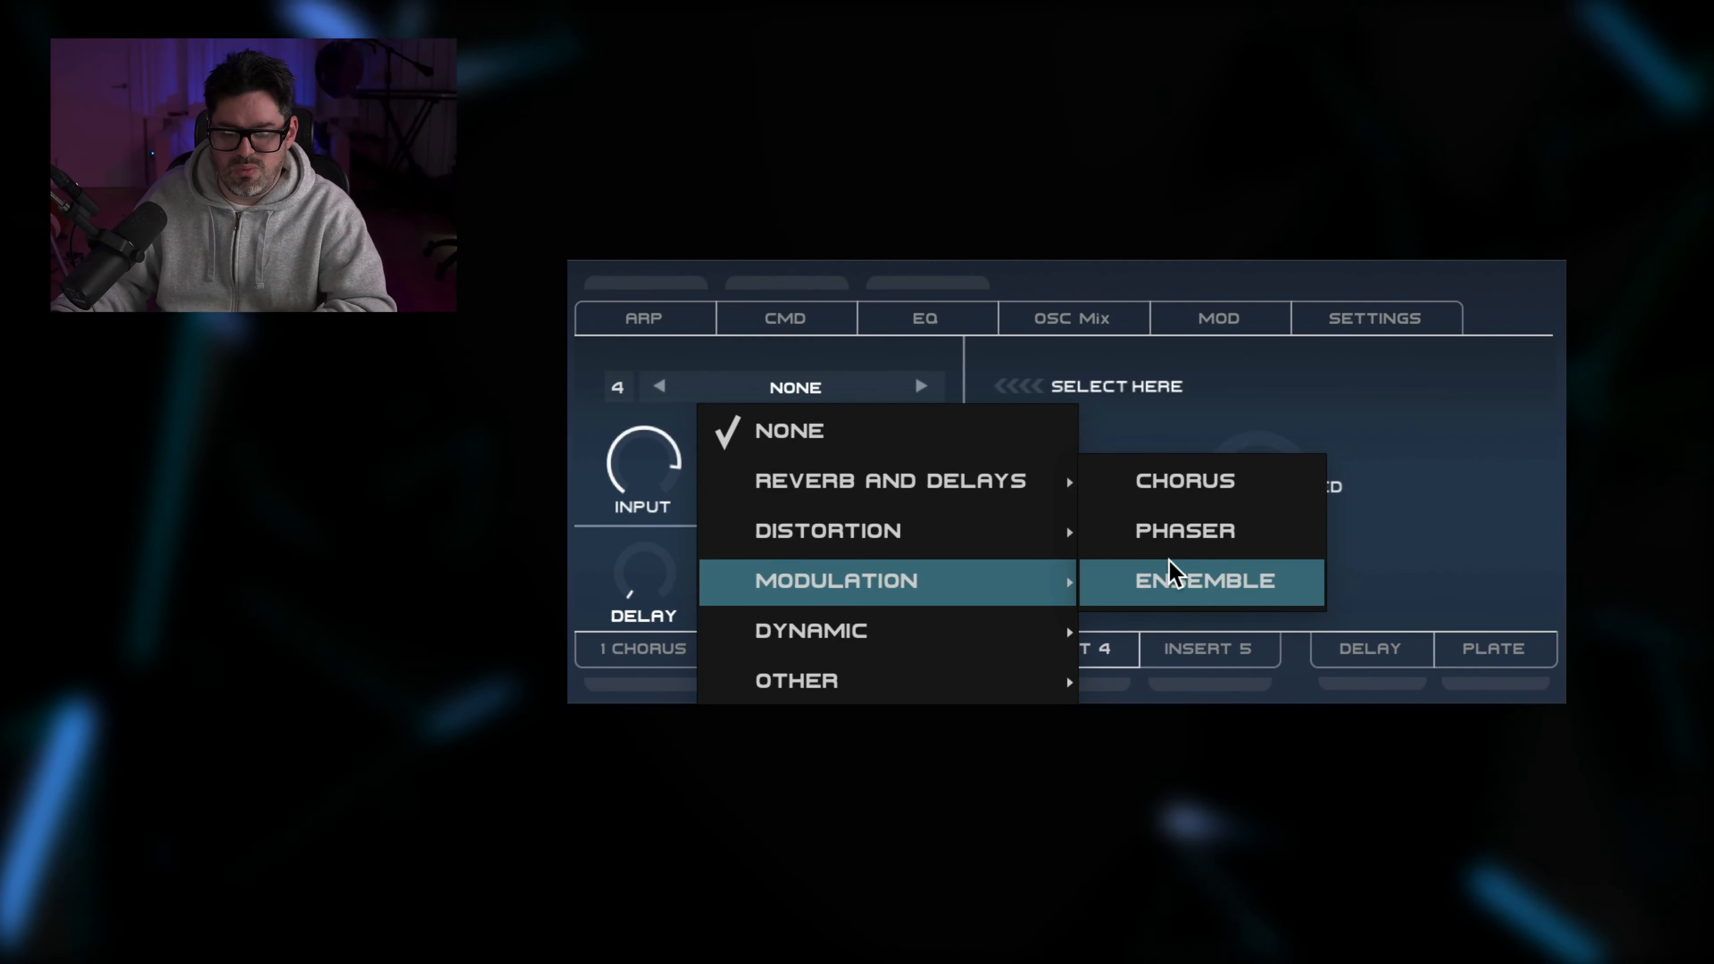
pyautogui.click(1106, 538)
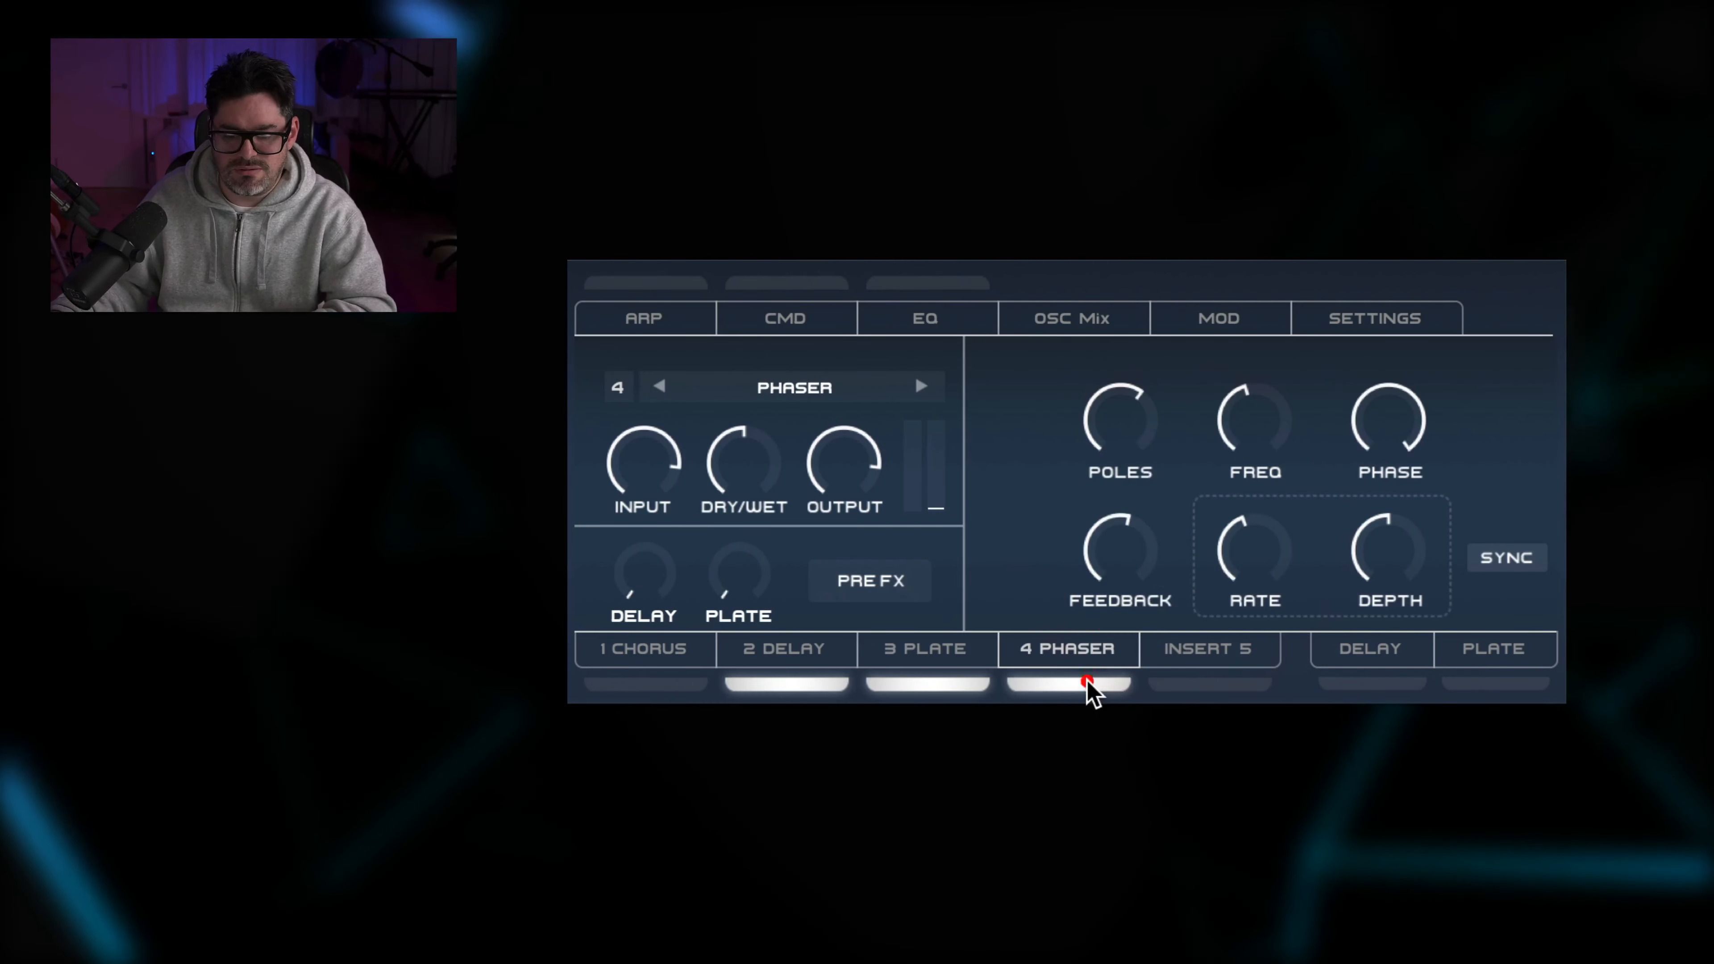
pyautogui.click(1072, 683)
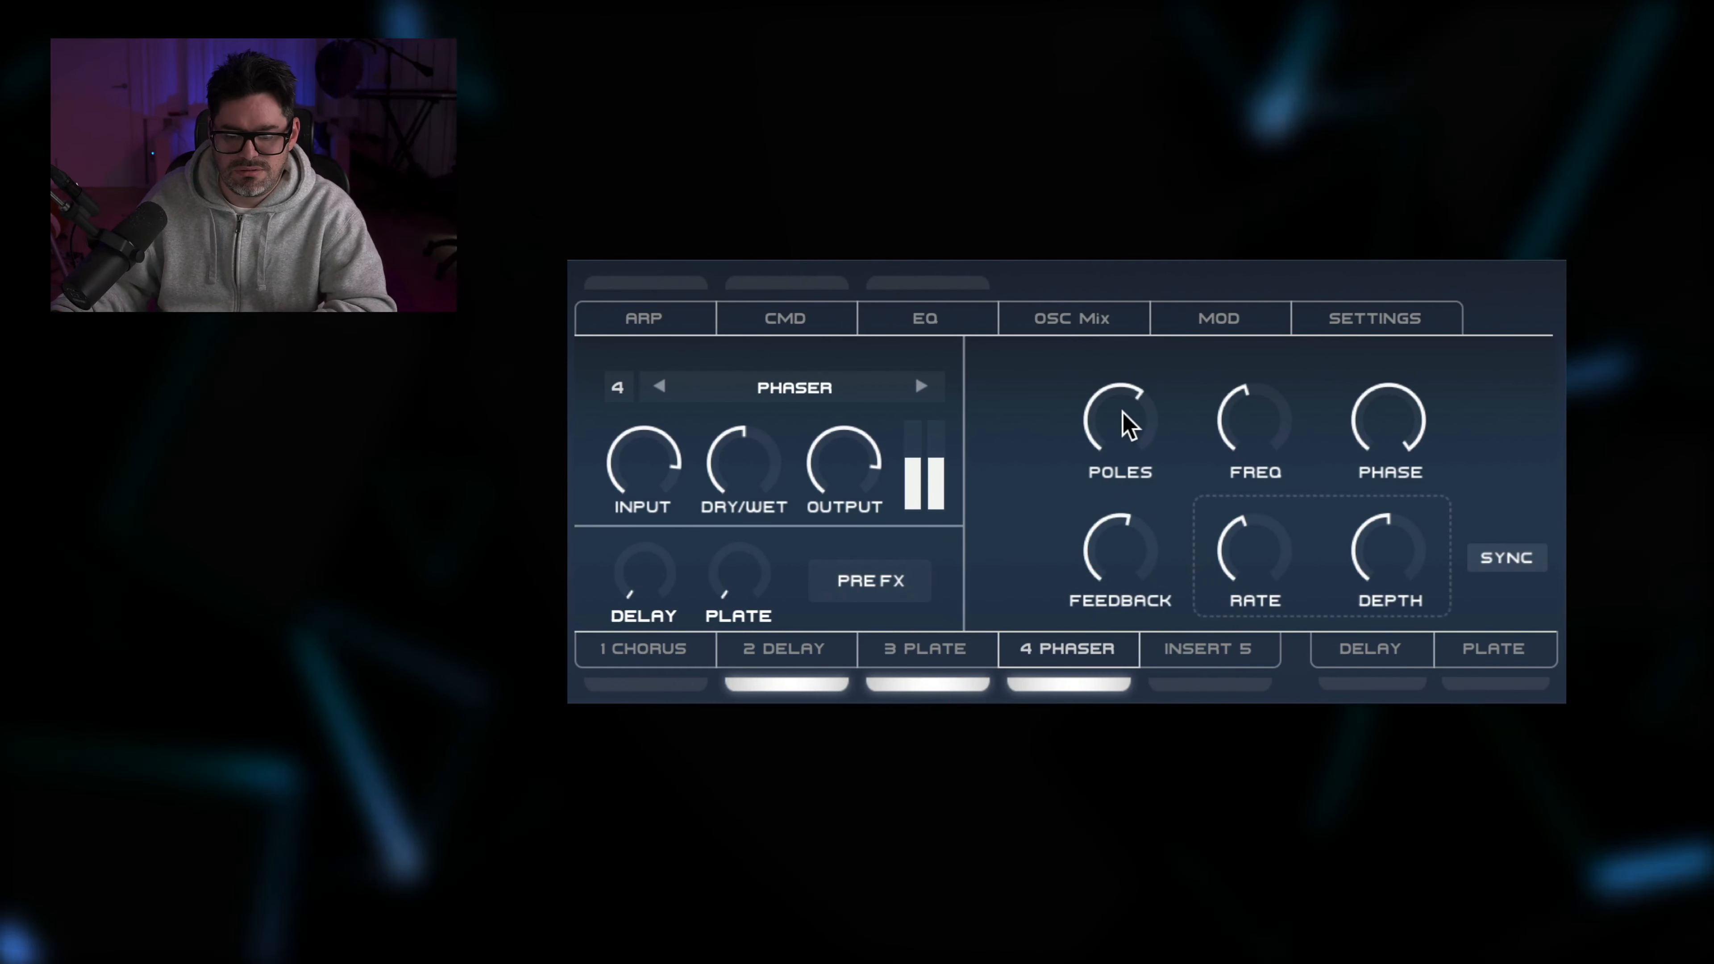
# Reduce the phaser's poles to near minimum, and lower its rate and dry/wet mix
pyautogui.moveTo(1121, 421); pyautogui.dragTo(1091, 631)
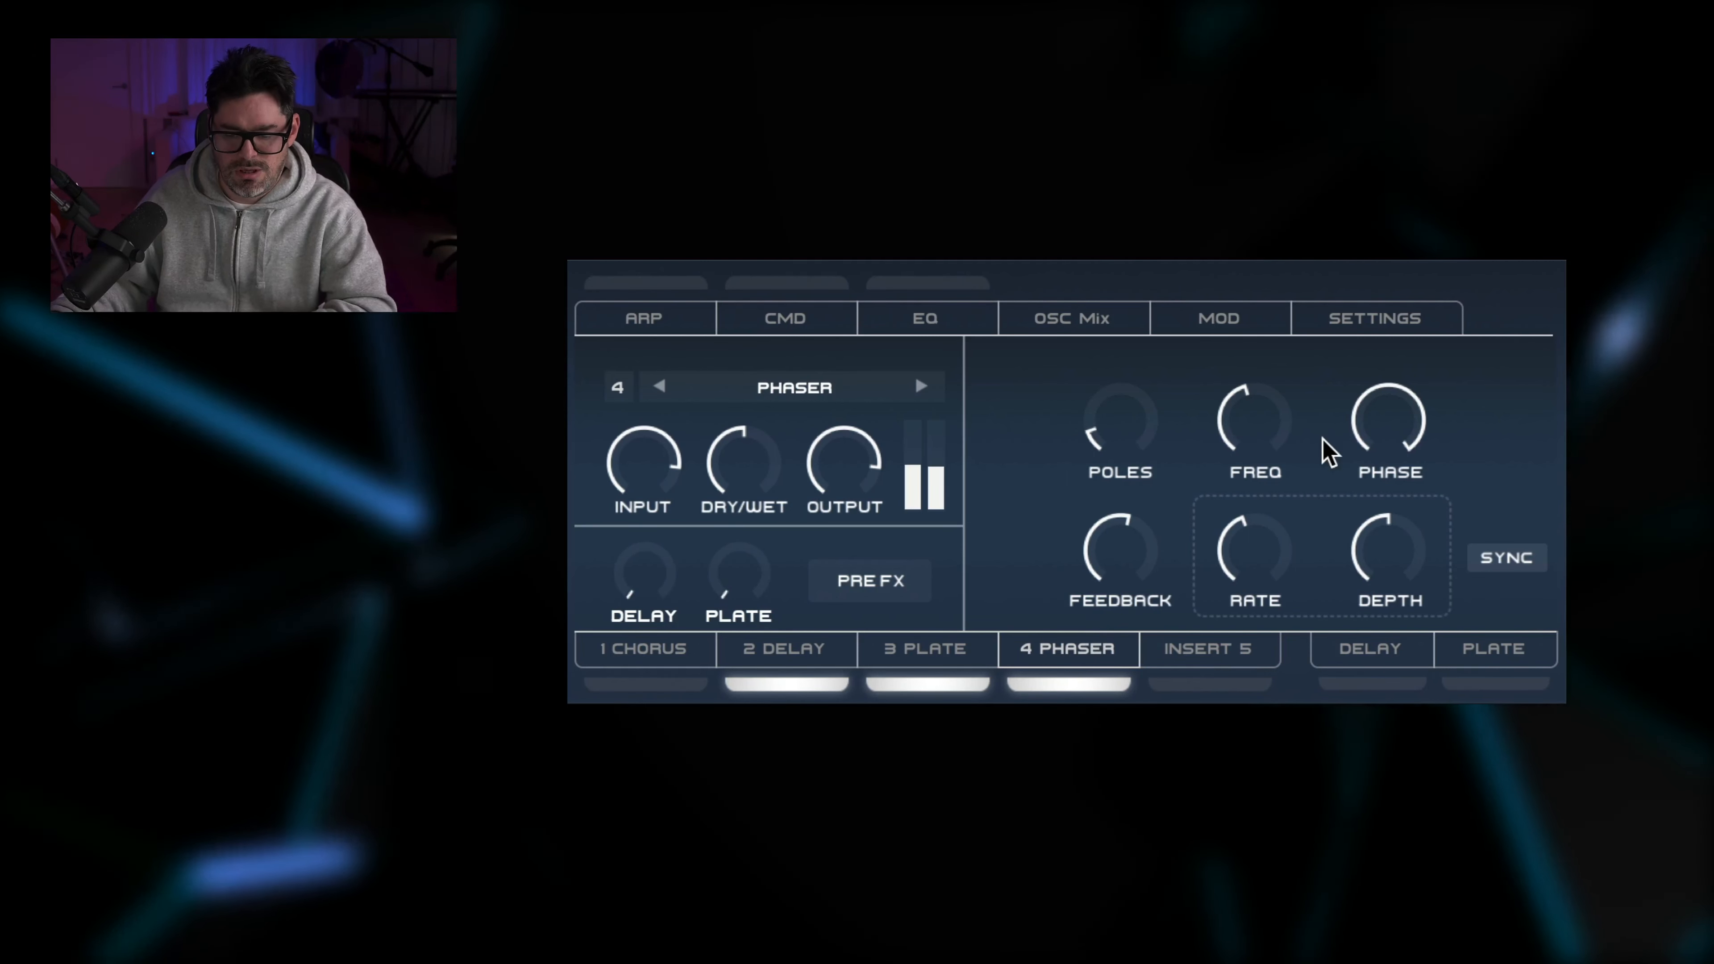
pyautogui.moveTo(1265, 568); pyautogui.dragTo(1257, 594)
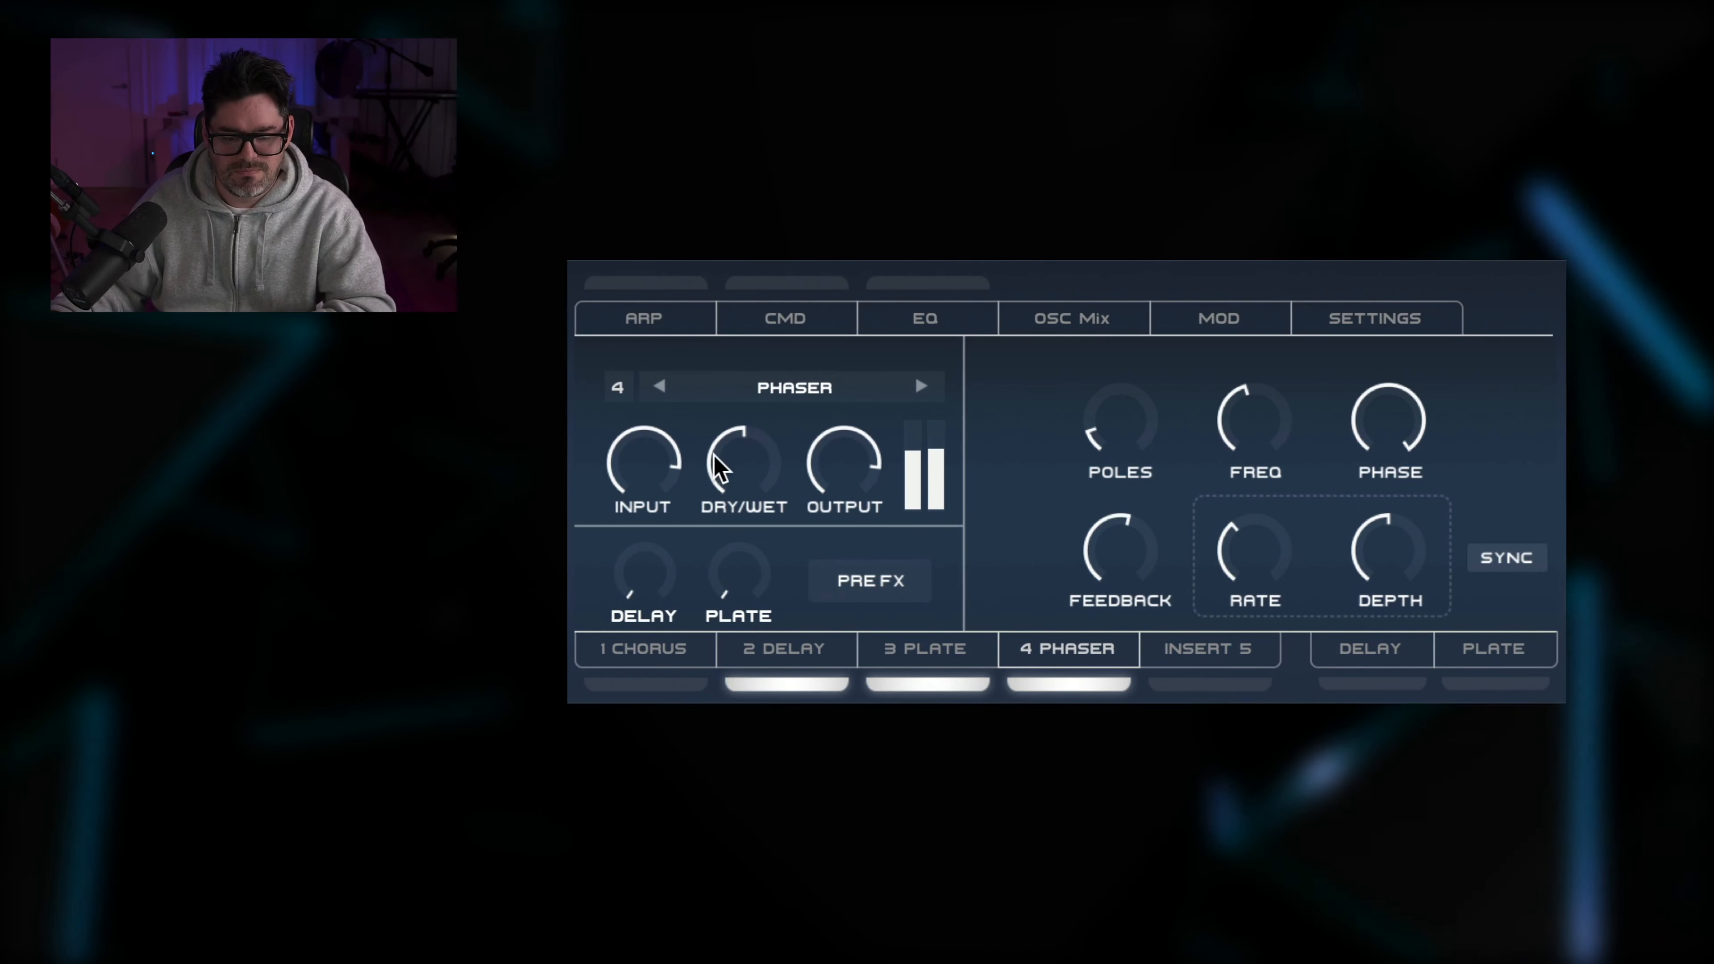
pyautogui.moveTo(742, 464)
pyautogui.moveTo(742, 464); pyautogui.dragTo(721, 501)
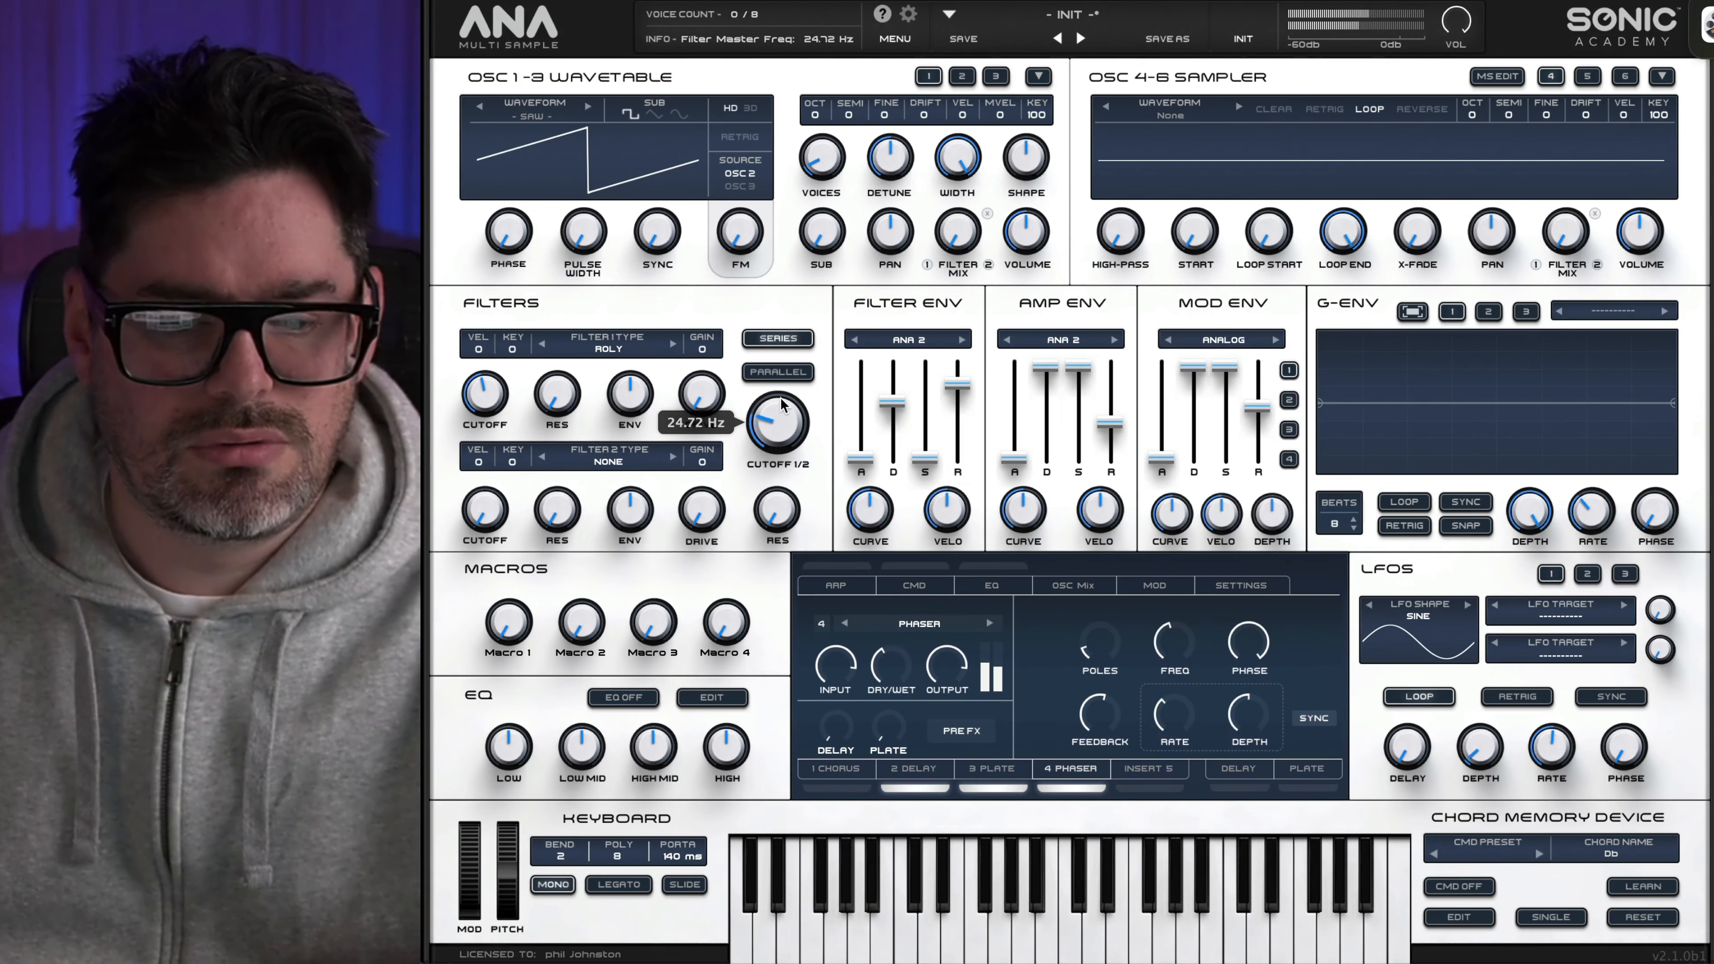
# Check the master filter cutoff, the Filter 1 cutoff, and the settings of the insert 2 delay
pyautogui.click(780, 413)
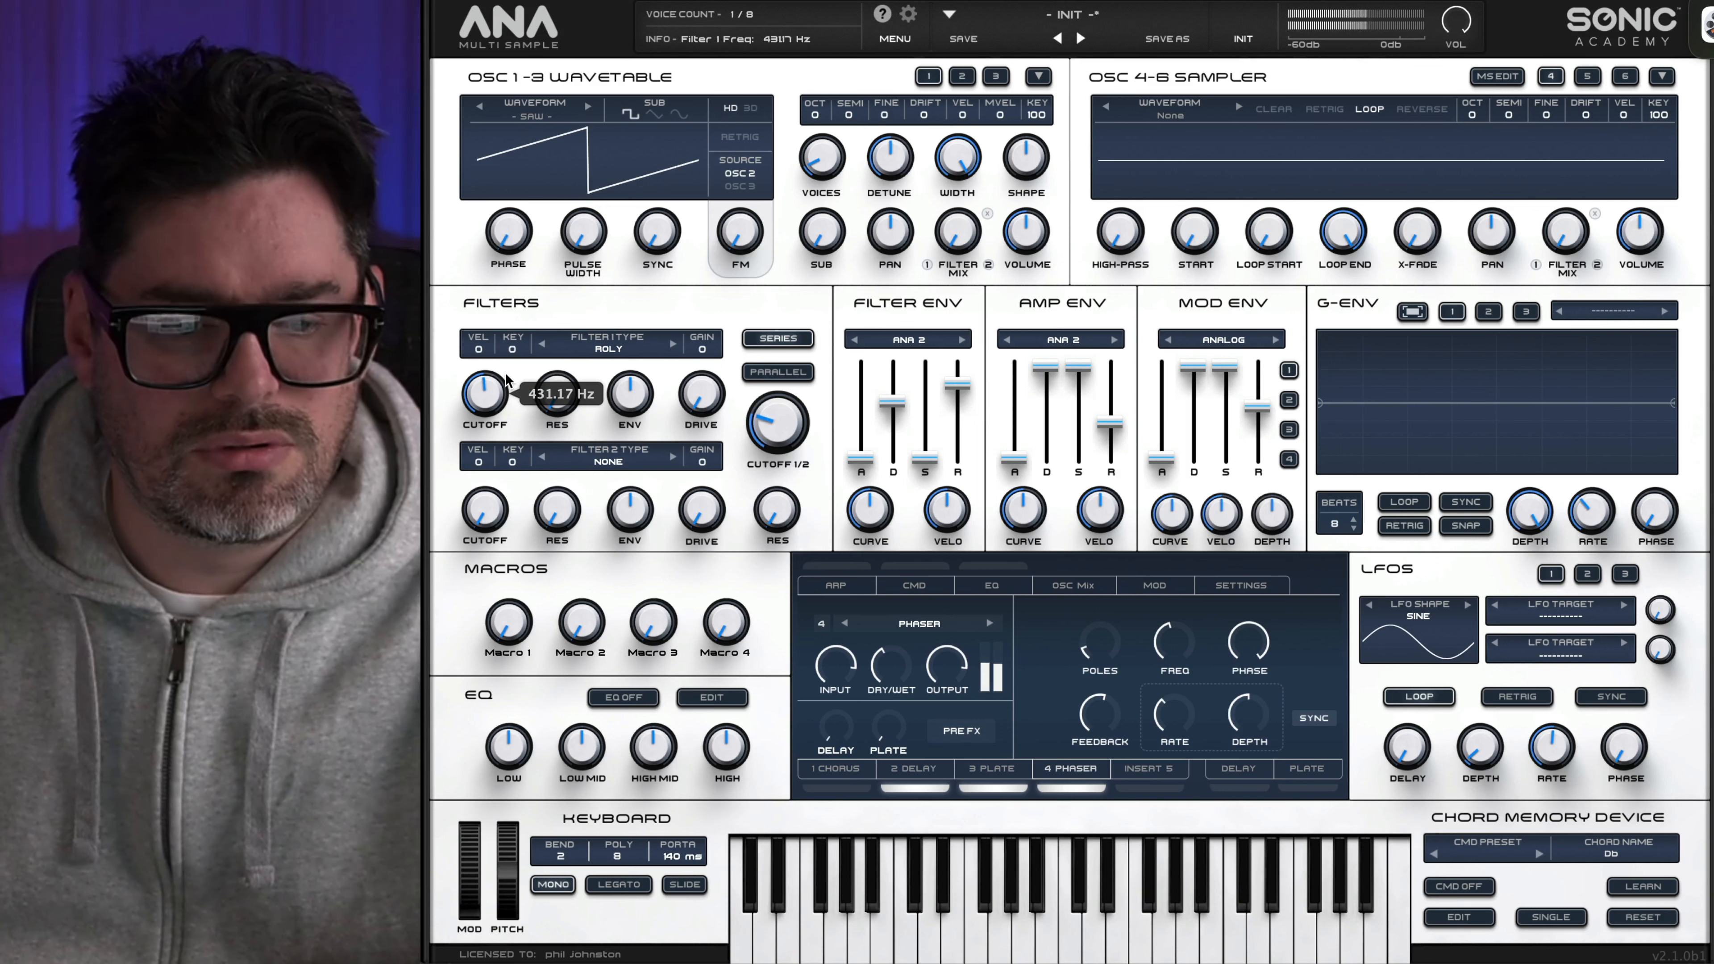
pyautogui.click(499, 386)
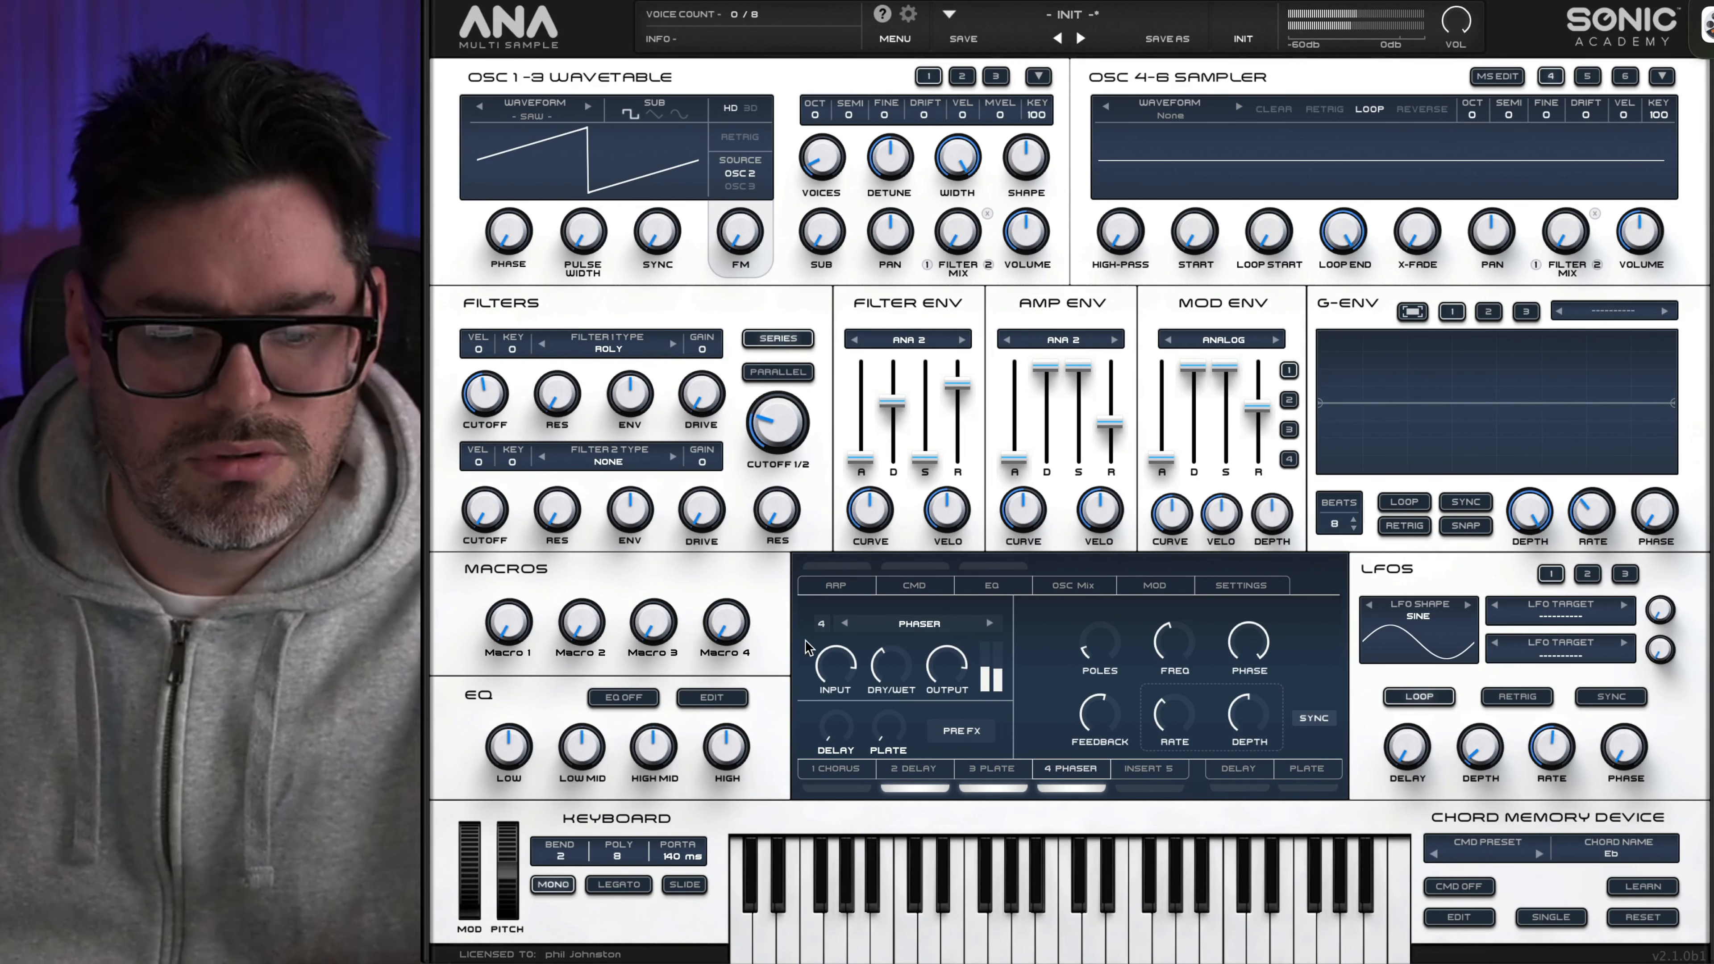
pyautogui.click(768, 419)
pyautogui.click(918, 767)
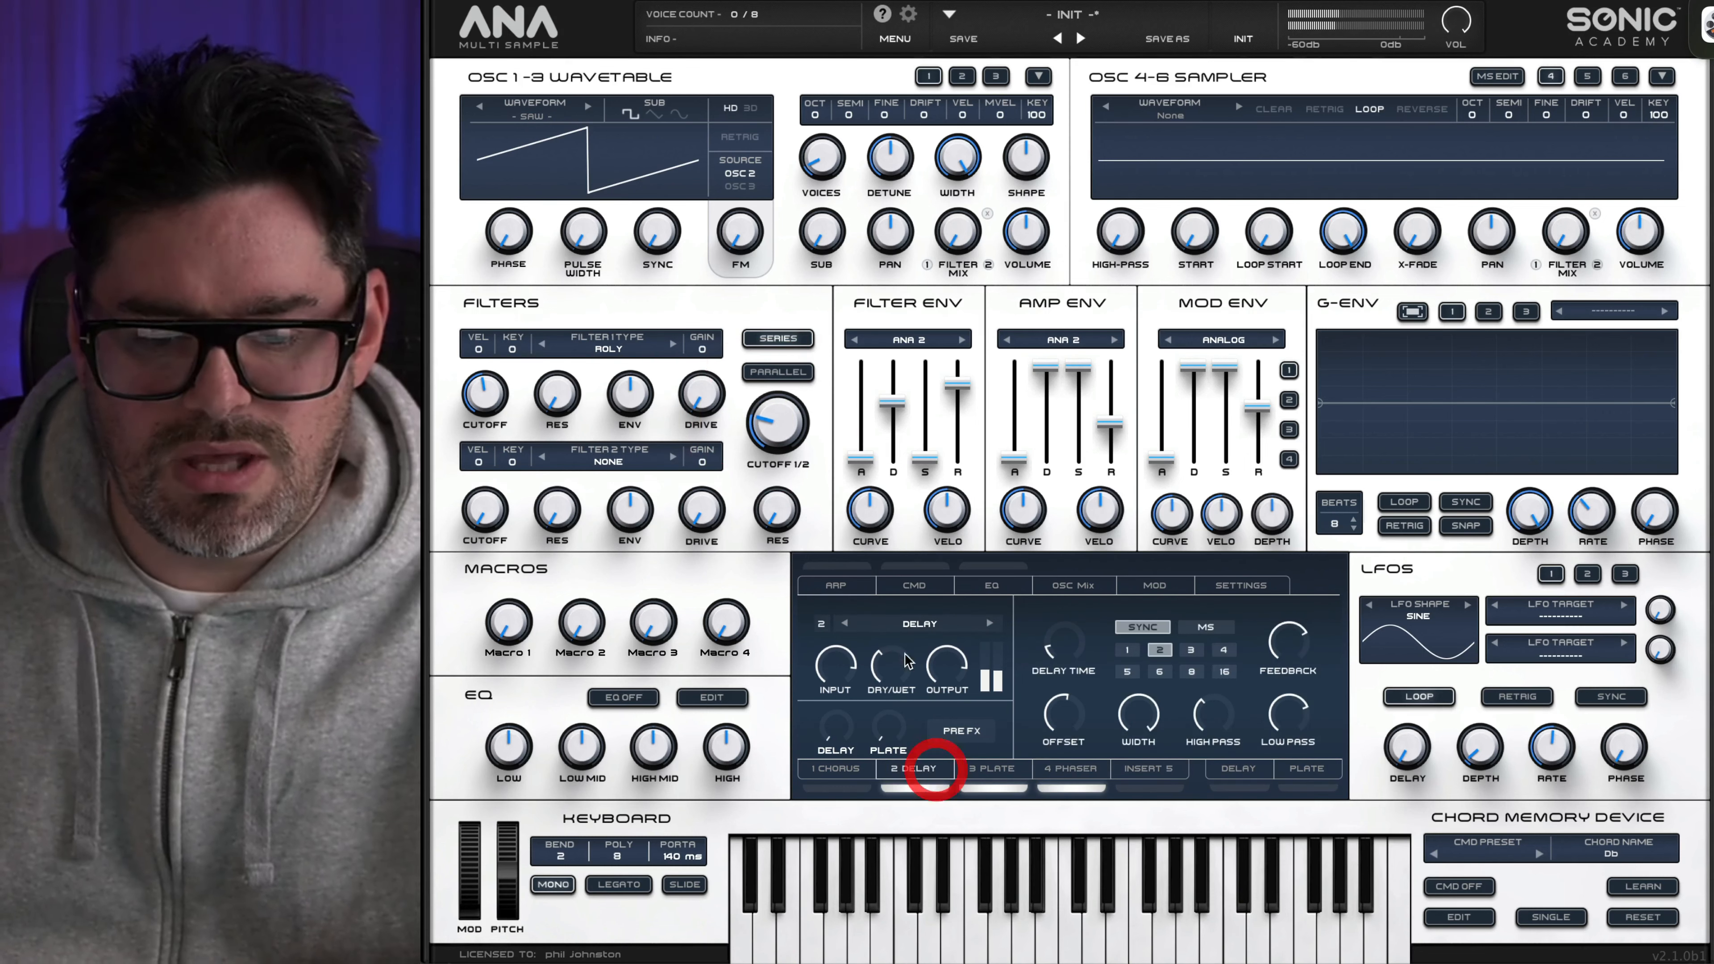
pyautogui.moveTo(899, 672)
pyautogui.click(1000, 768)
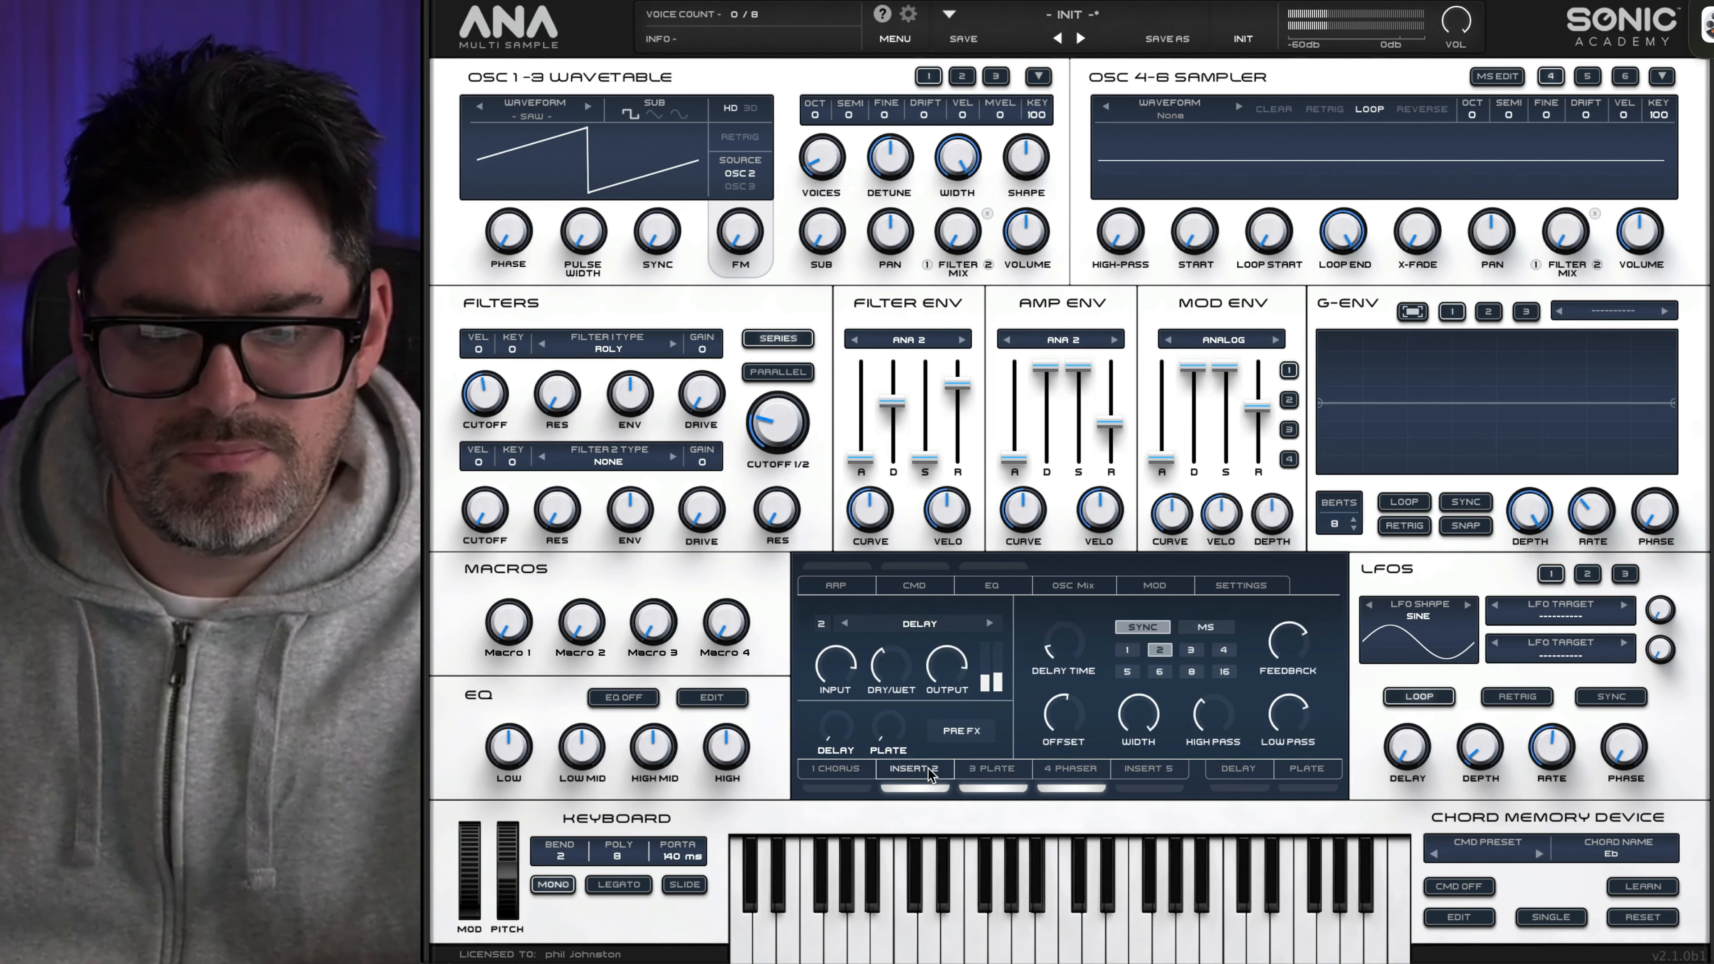
# Replace the insert 2 delay with the Ping-Pong delay
pyautogui.click(926, 770)
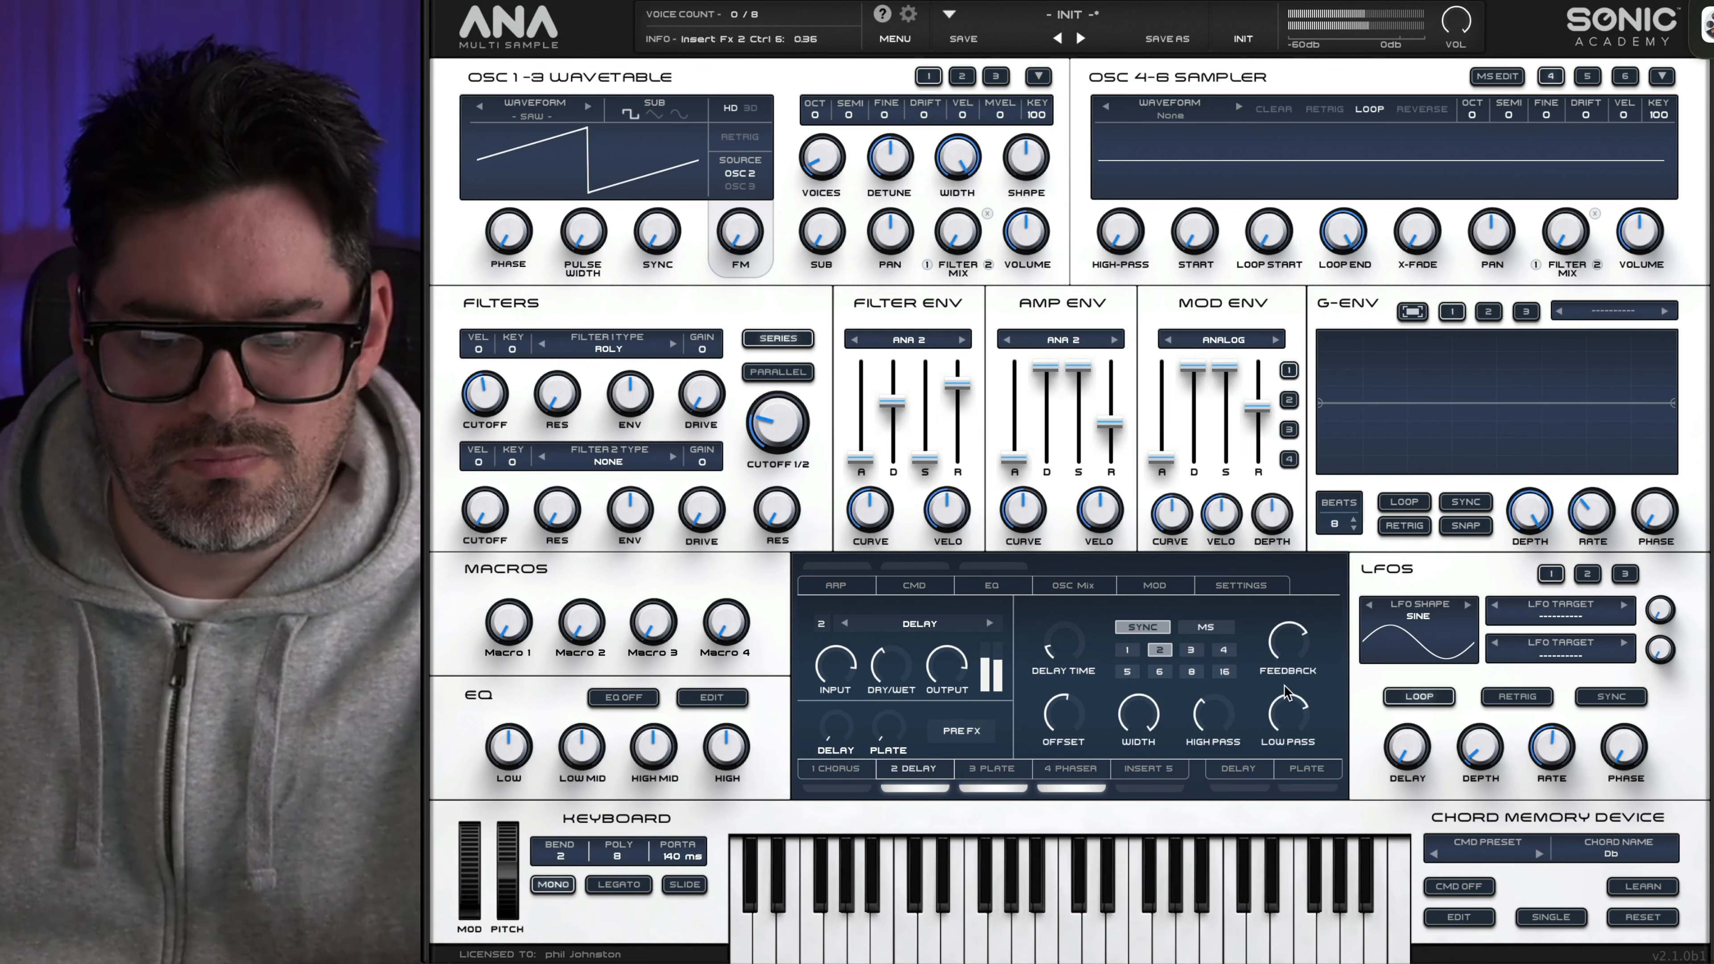
pyautogui.moveTo(1289, 643)
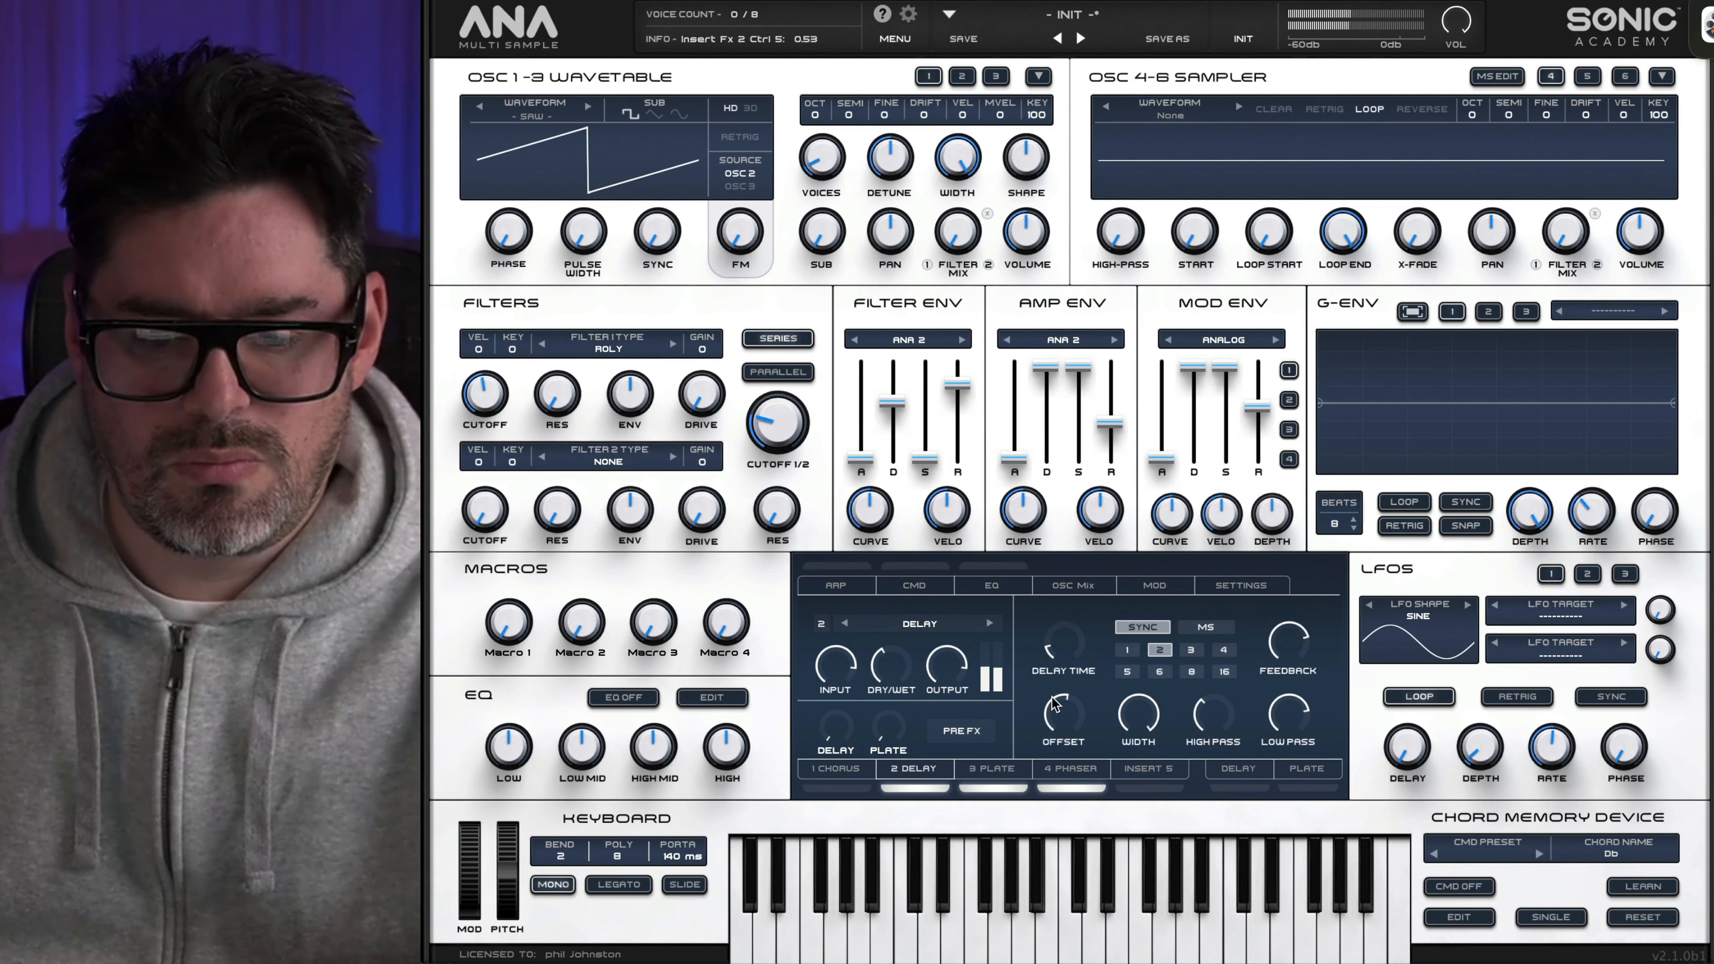
pyautogui.click(918, 623)
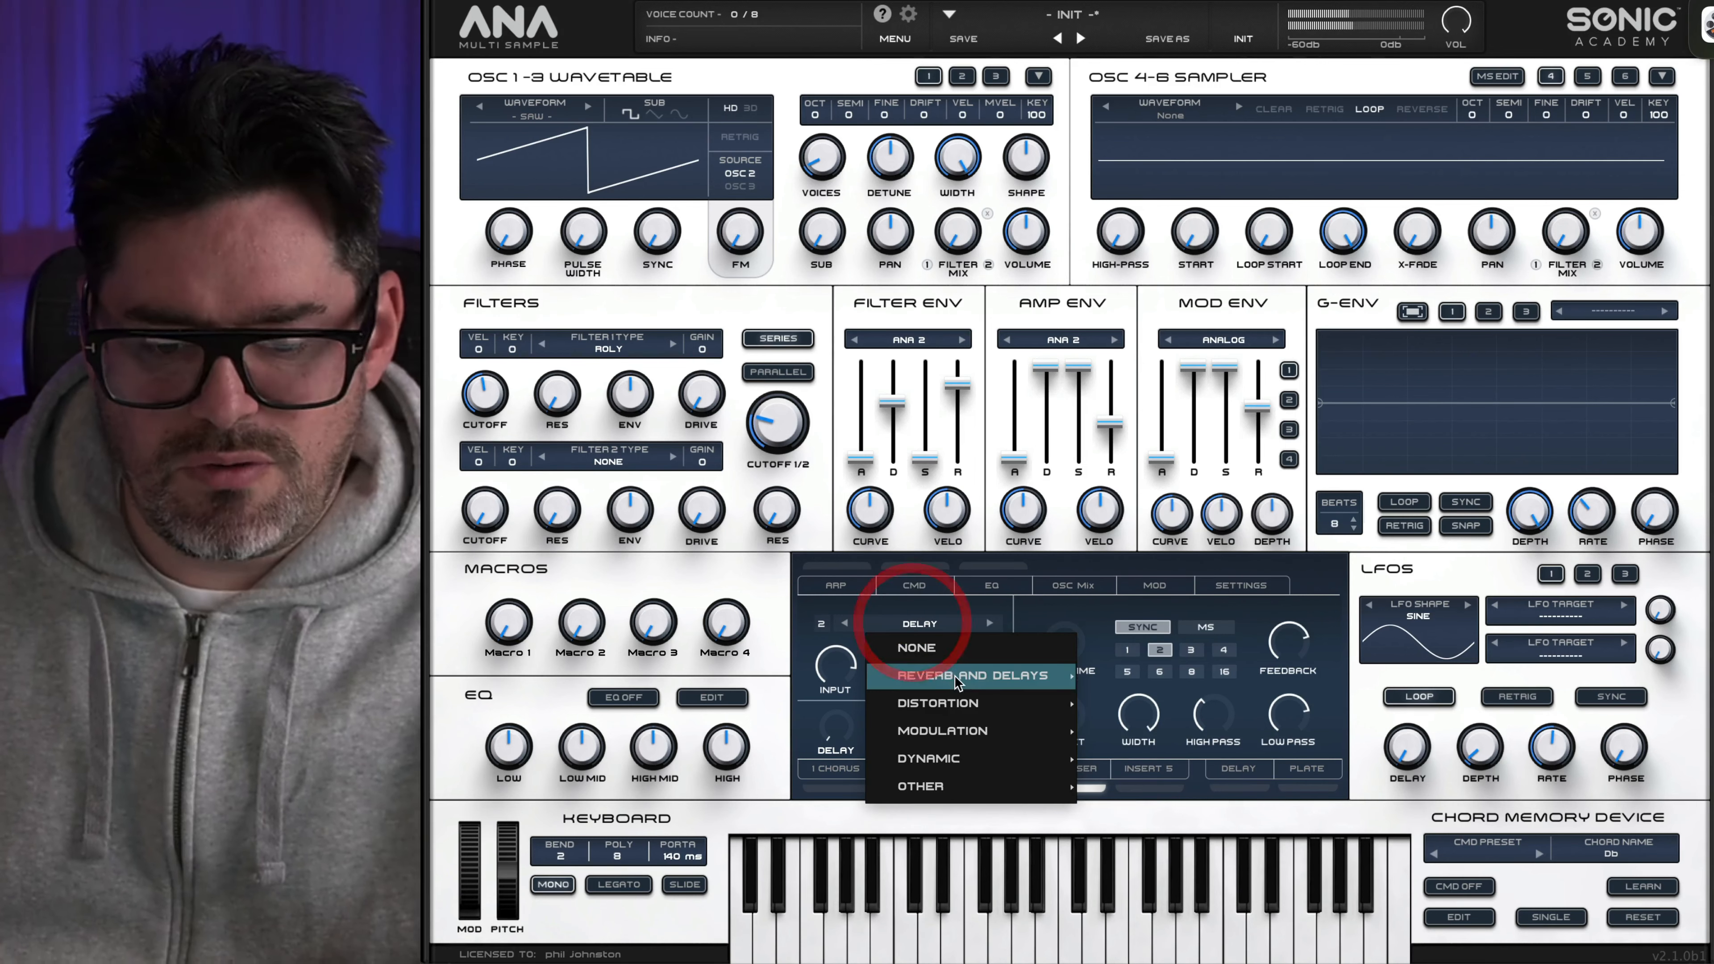
pyautogui.moveTo(972, 675)
pyautogui.click(1182, 703)
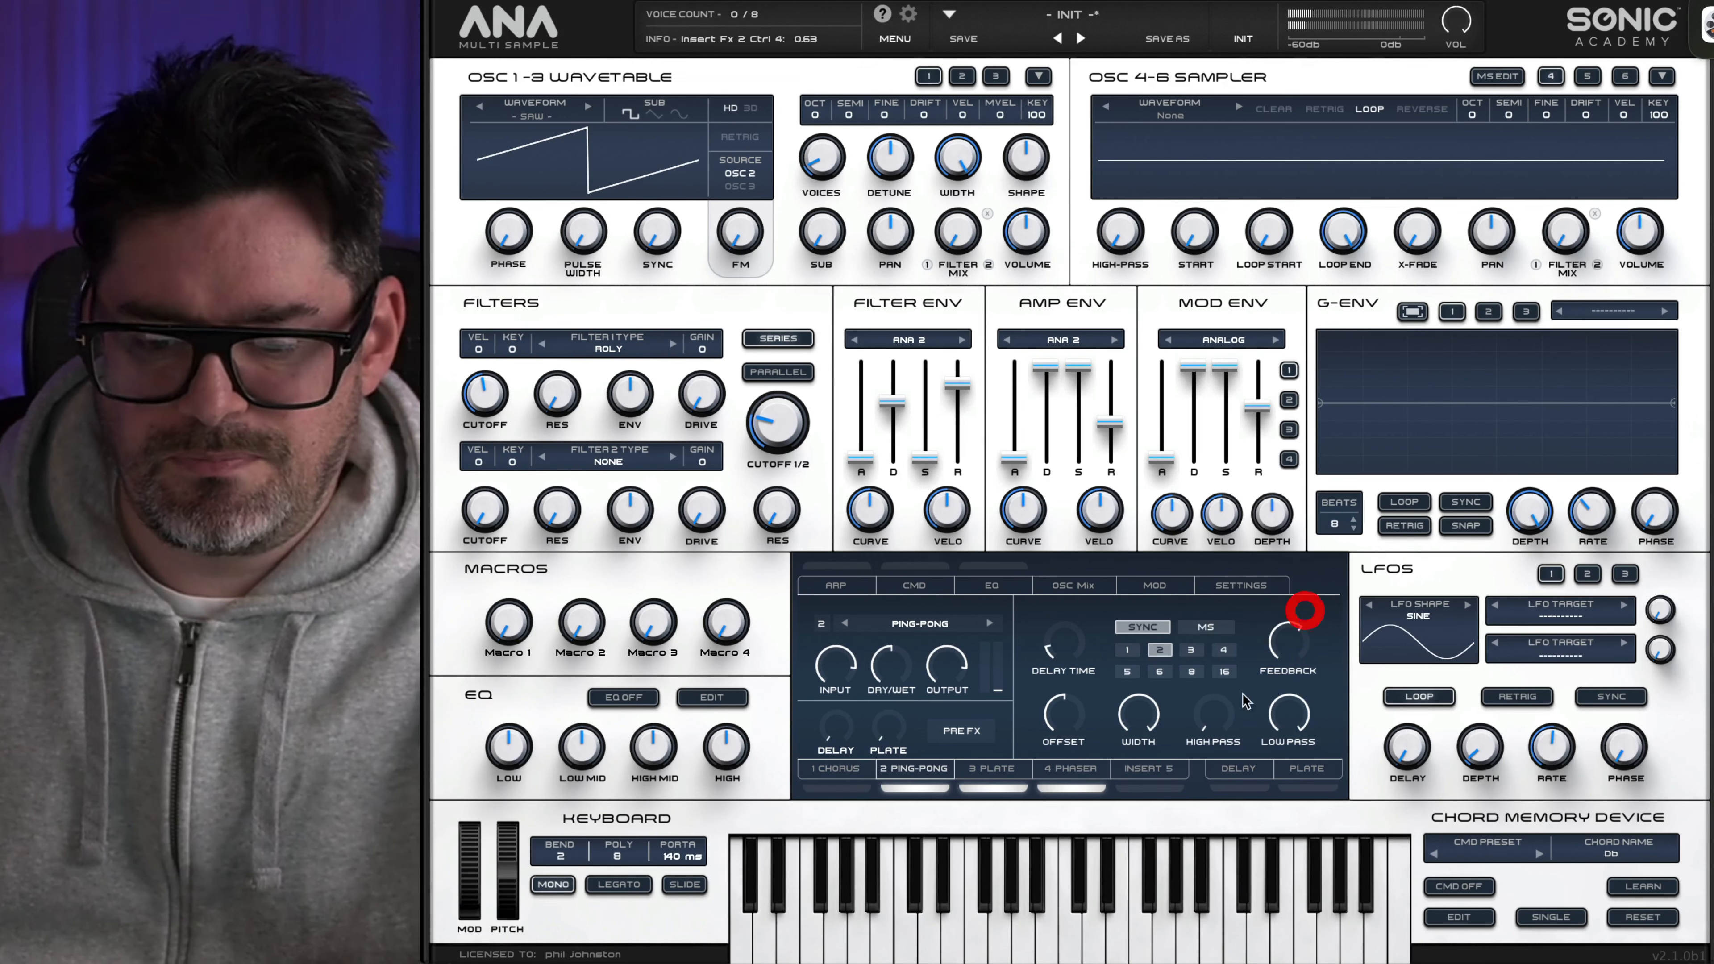
# Raise the Ping-Pong delay's high-pass filter and lower its low-pass to 4656.38 Hz, and bring up the insert 4 Phaser
pyautogui.moveTo(1216, 691); pyautogui.dragTo(1225, 652)
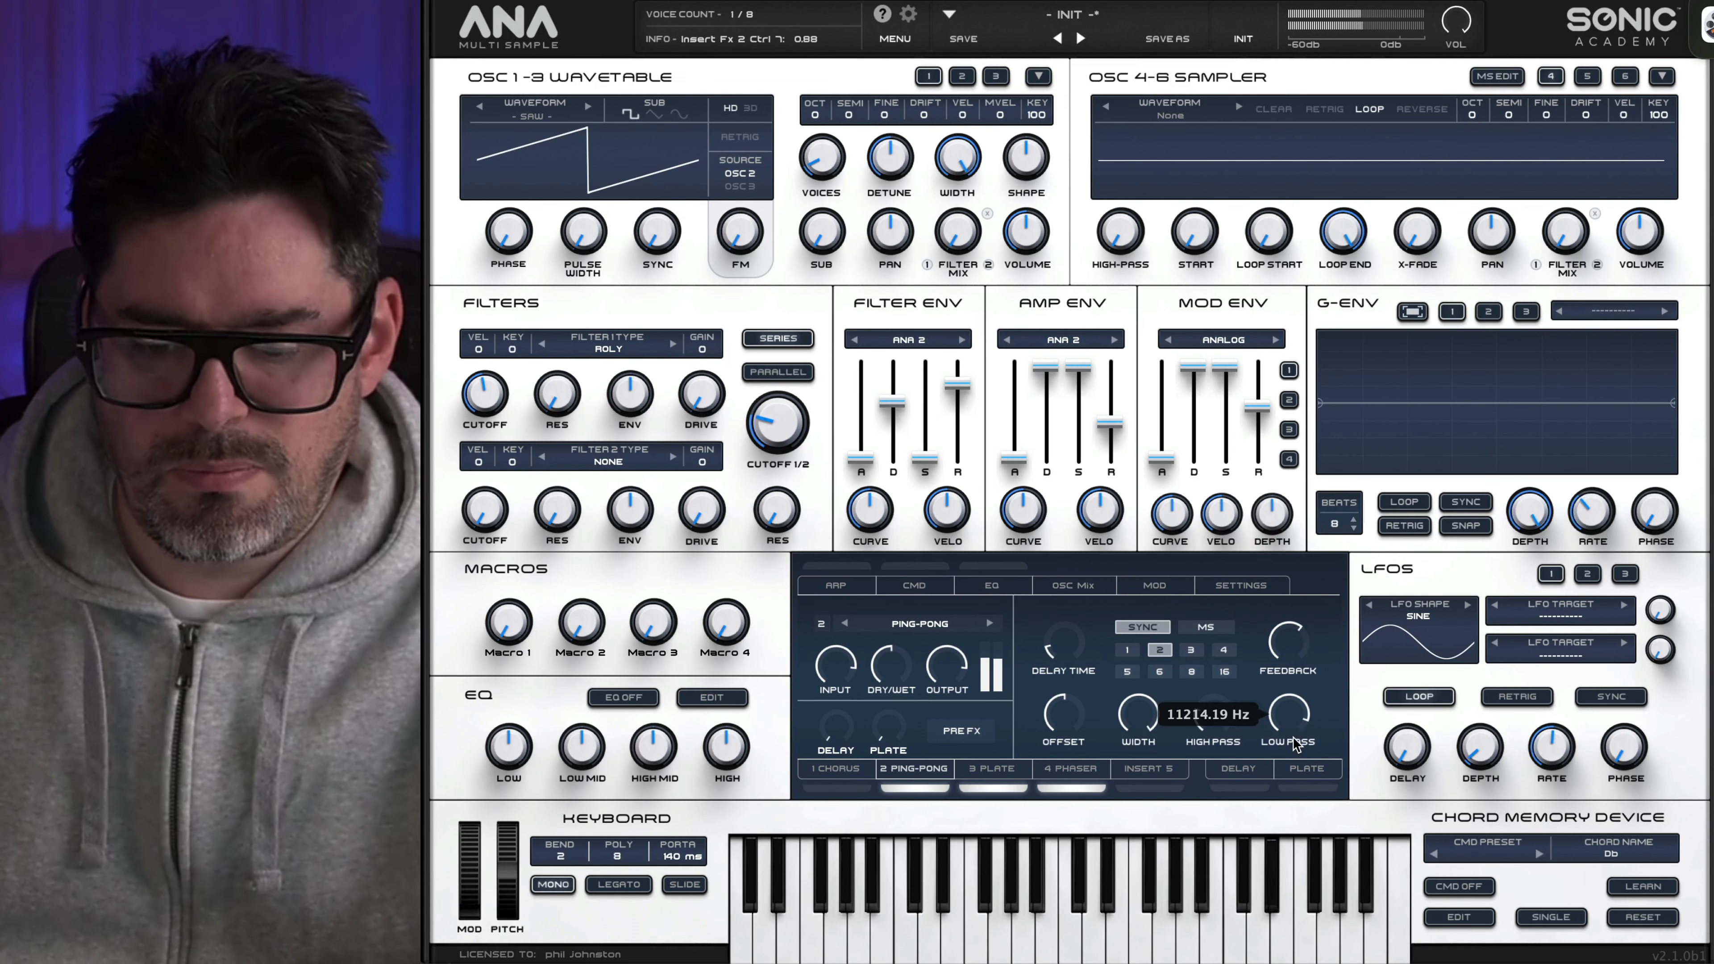
pyautogui.moveTo(1065, 715)
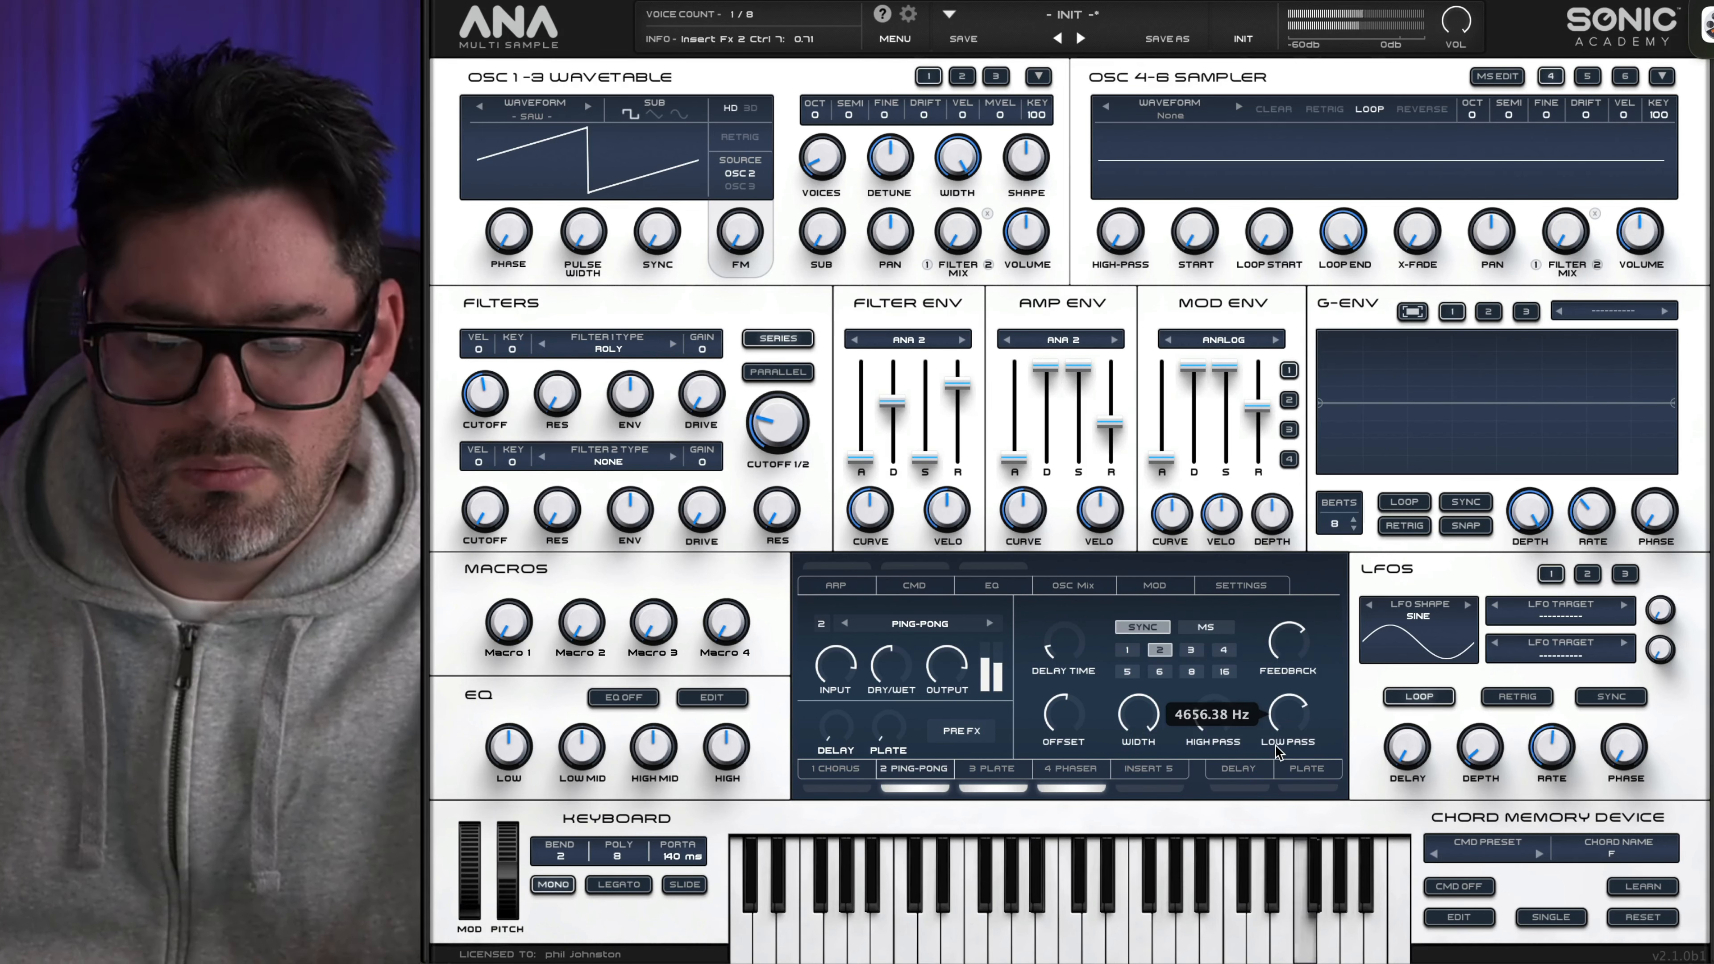
pyautogui.click(1078, 769)
pyautogui.moveTo(901, 650)
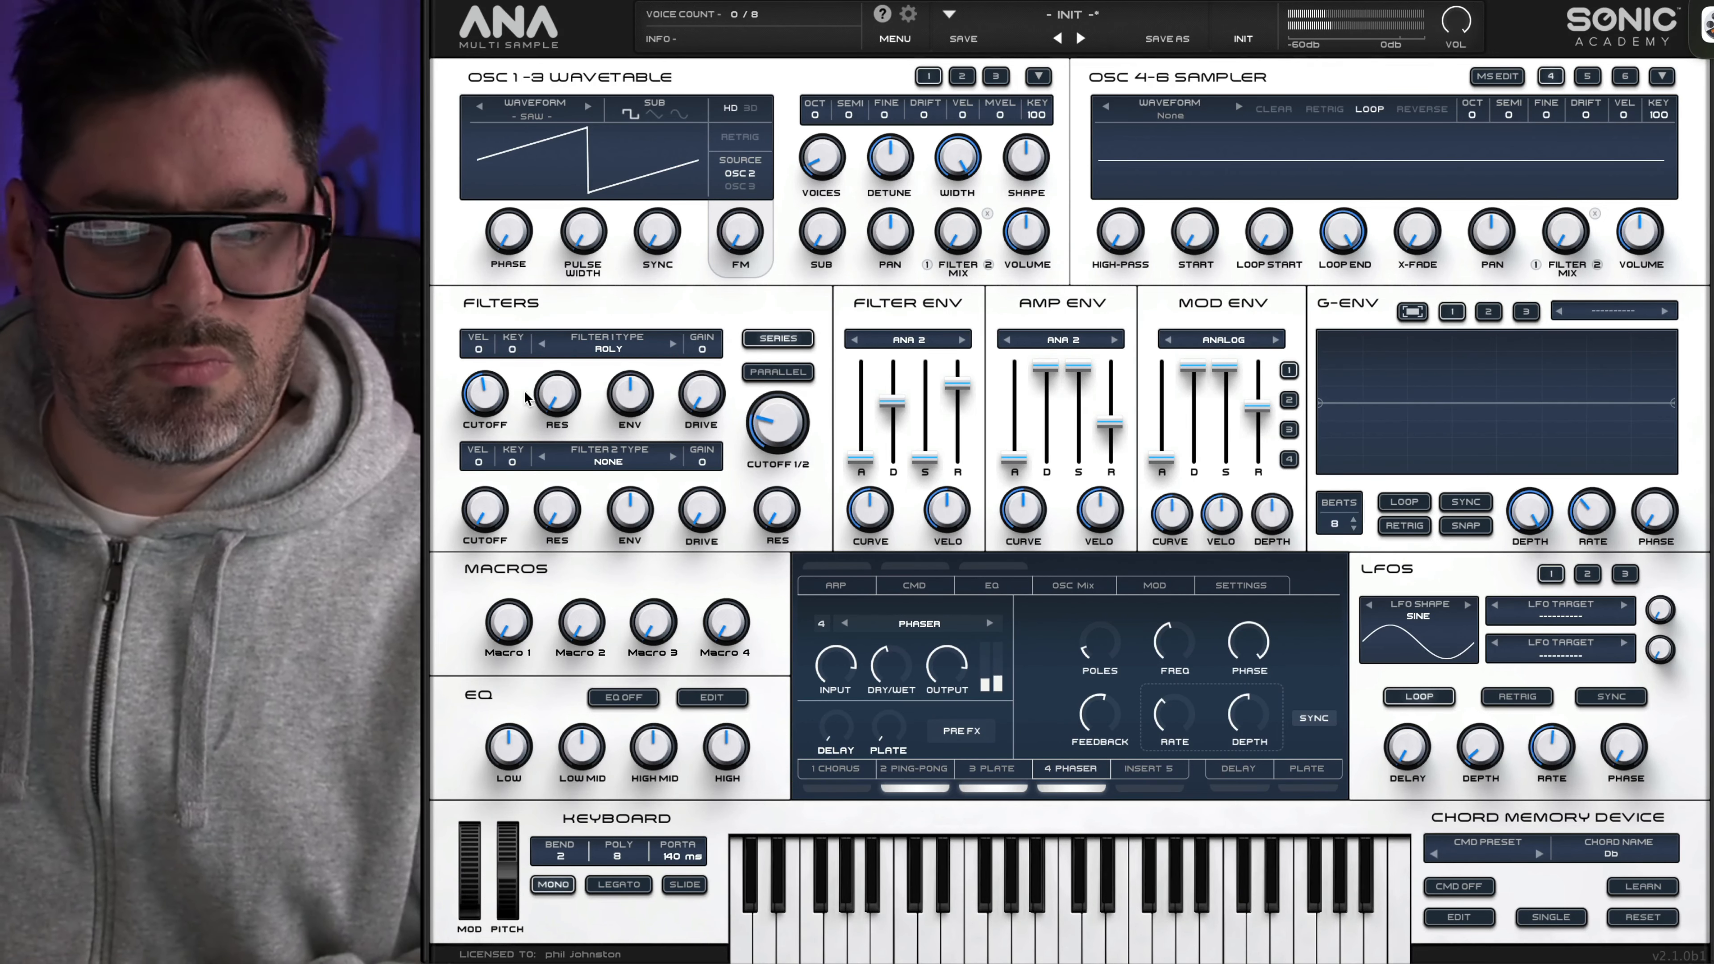
# Load the Basic Waves 1 3D wavetable into Osc 1 and set its morph to 78.88 %
pyautogui.click(532, 122)
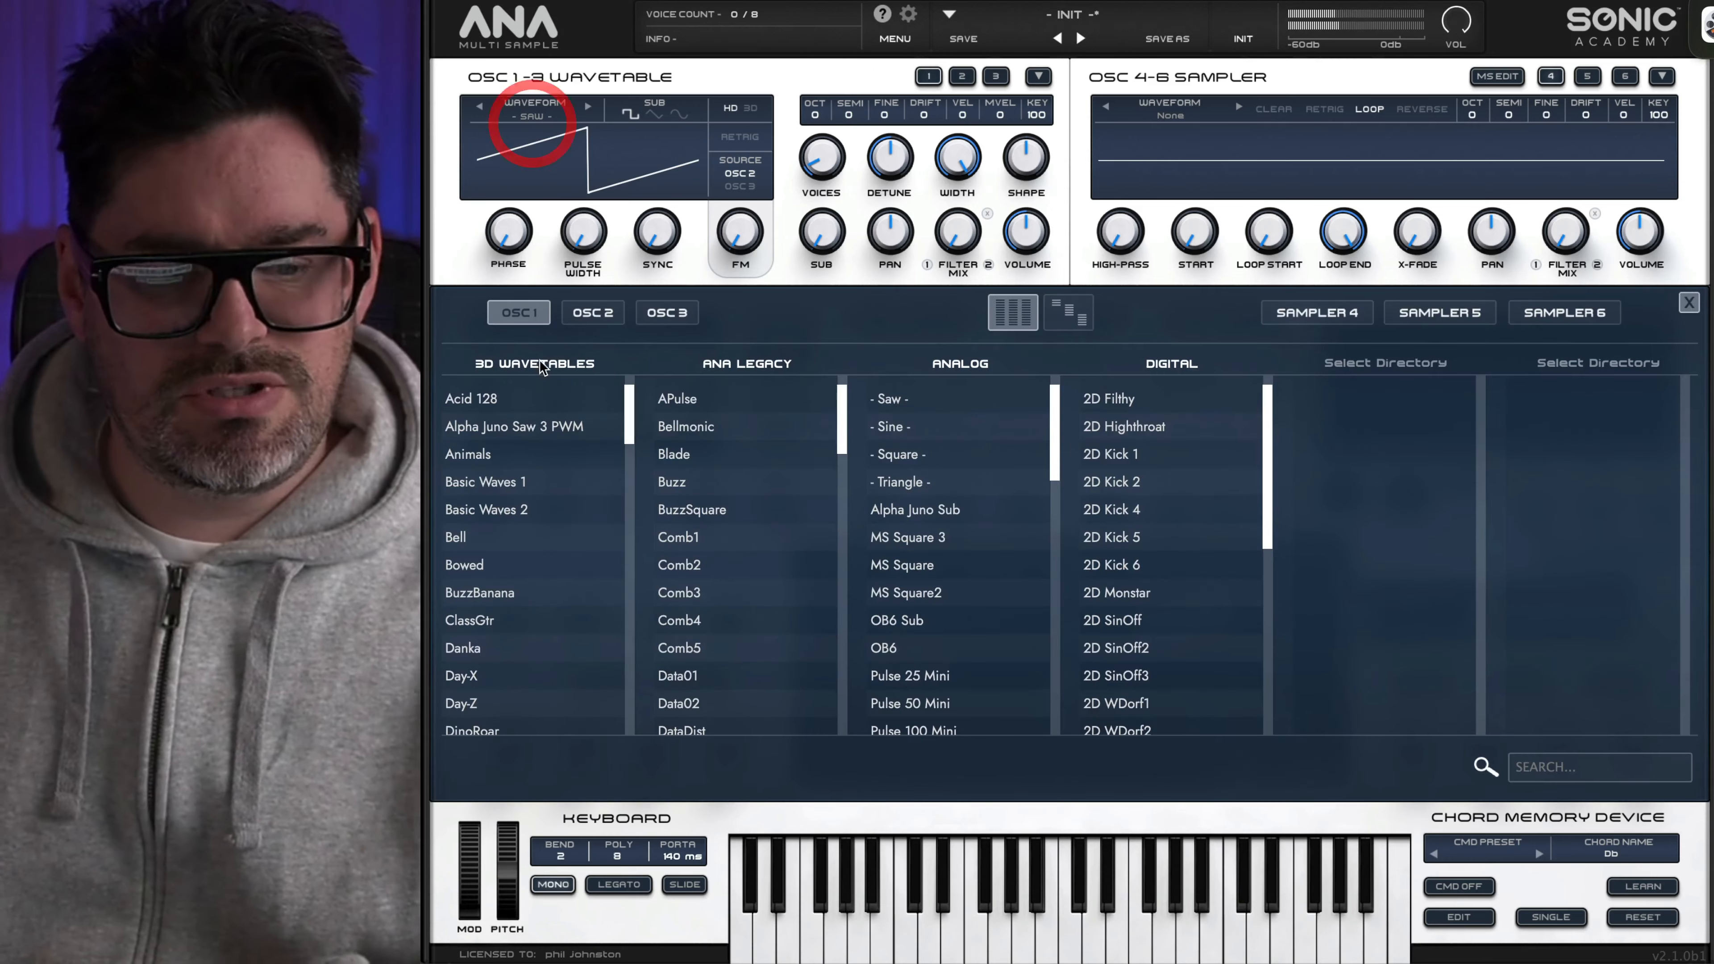
pyautogui.click(485, 481)
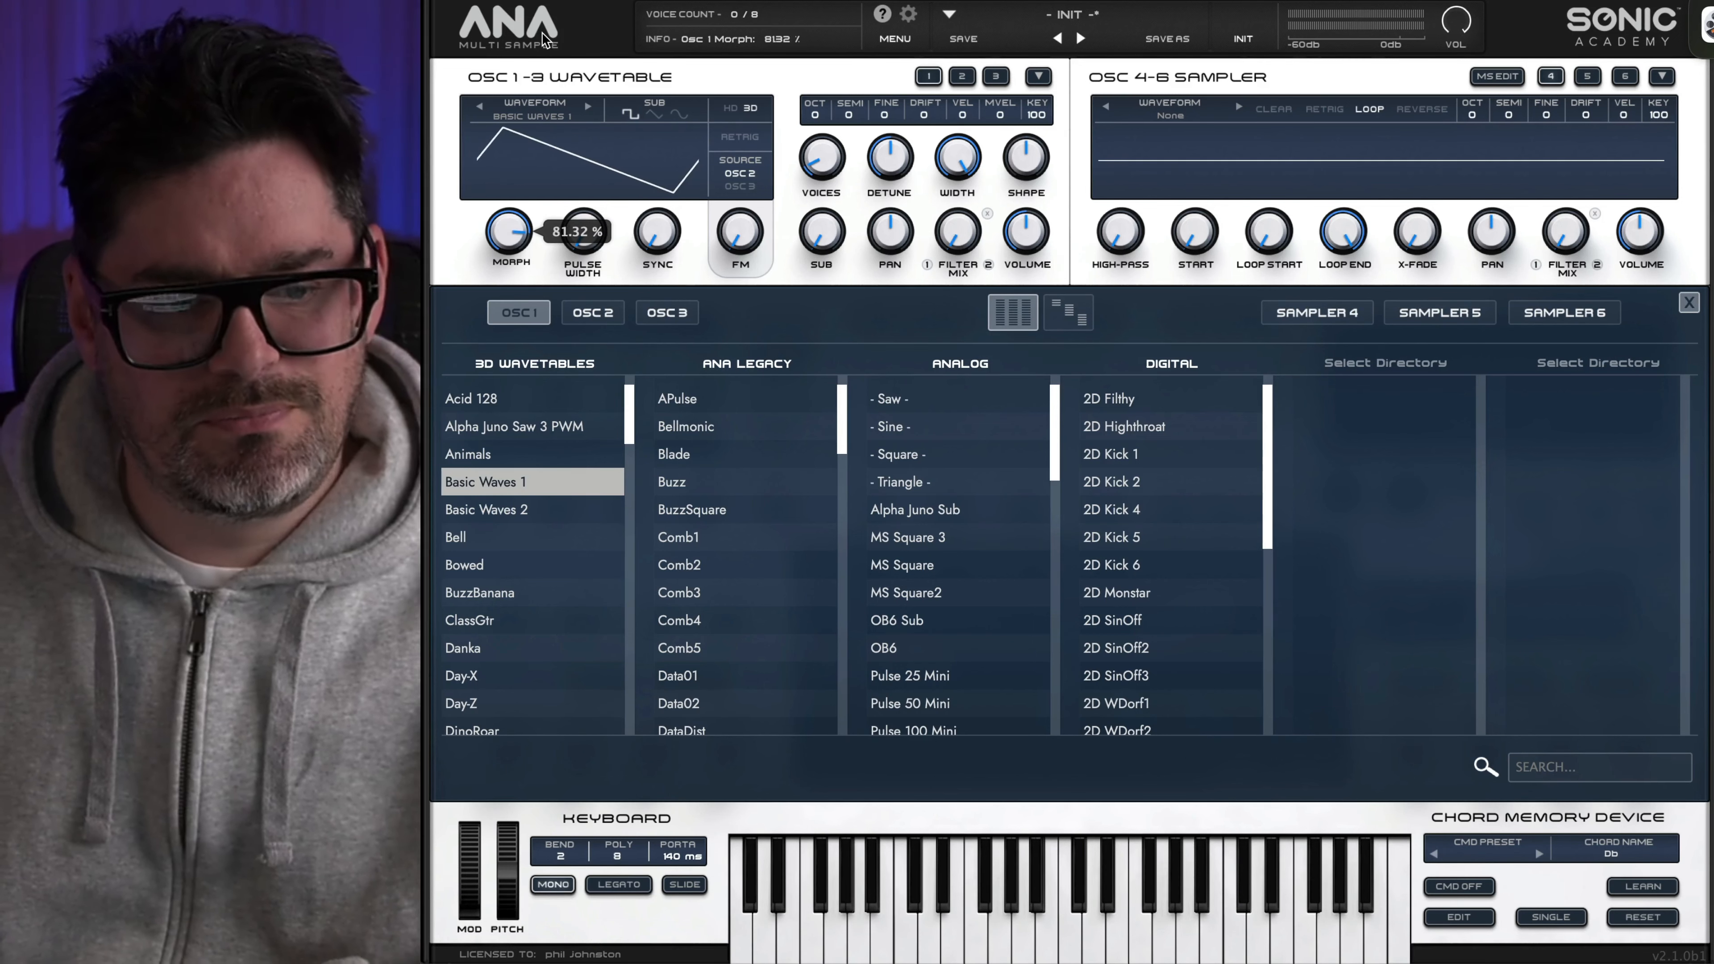
pyautogui.click(541, 34)
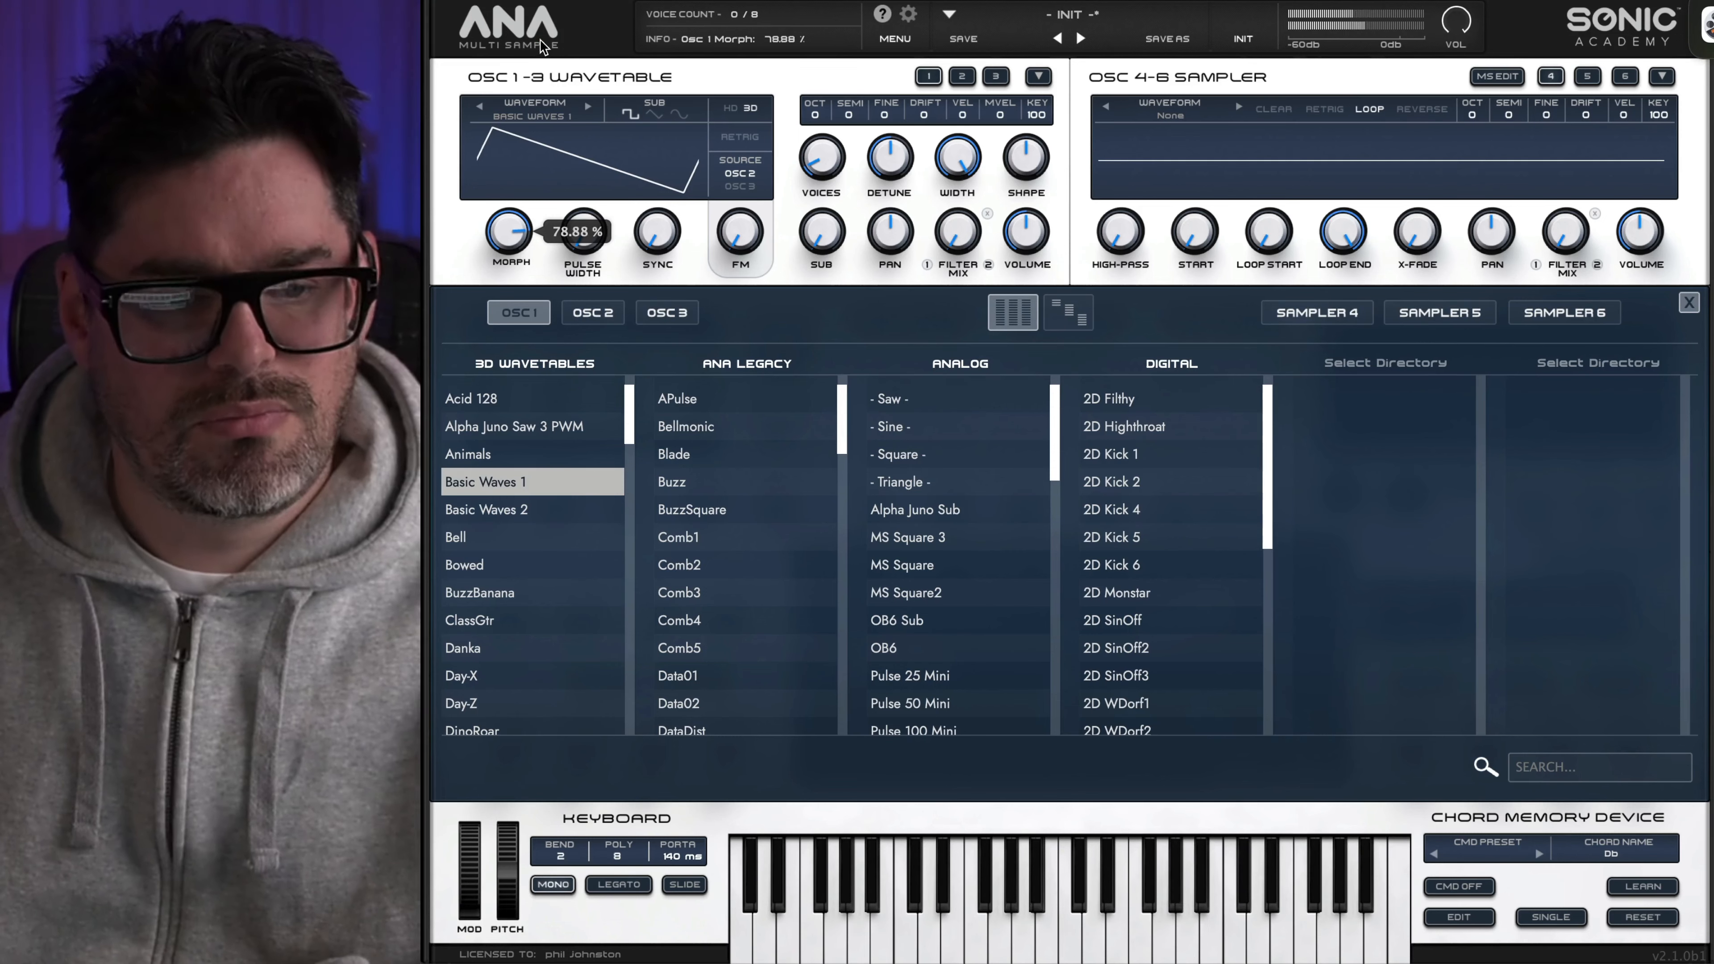
pyautogui.click(539, 39)
pyautogui.click(1689, 302)
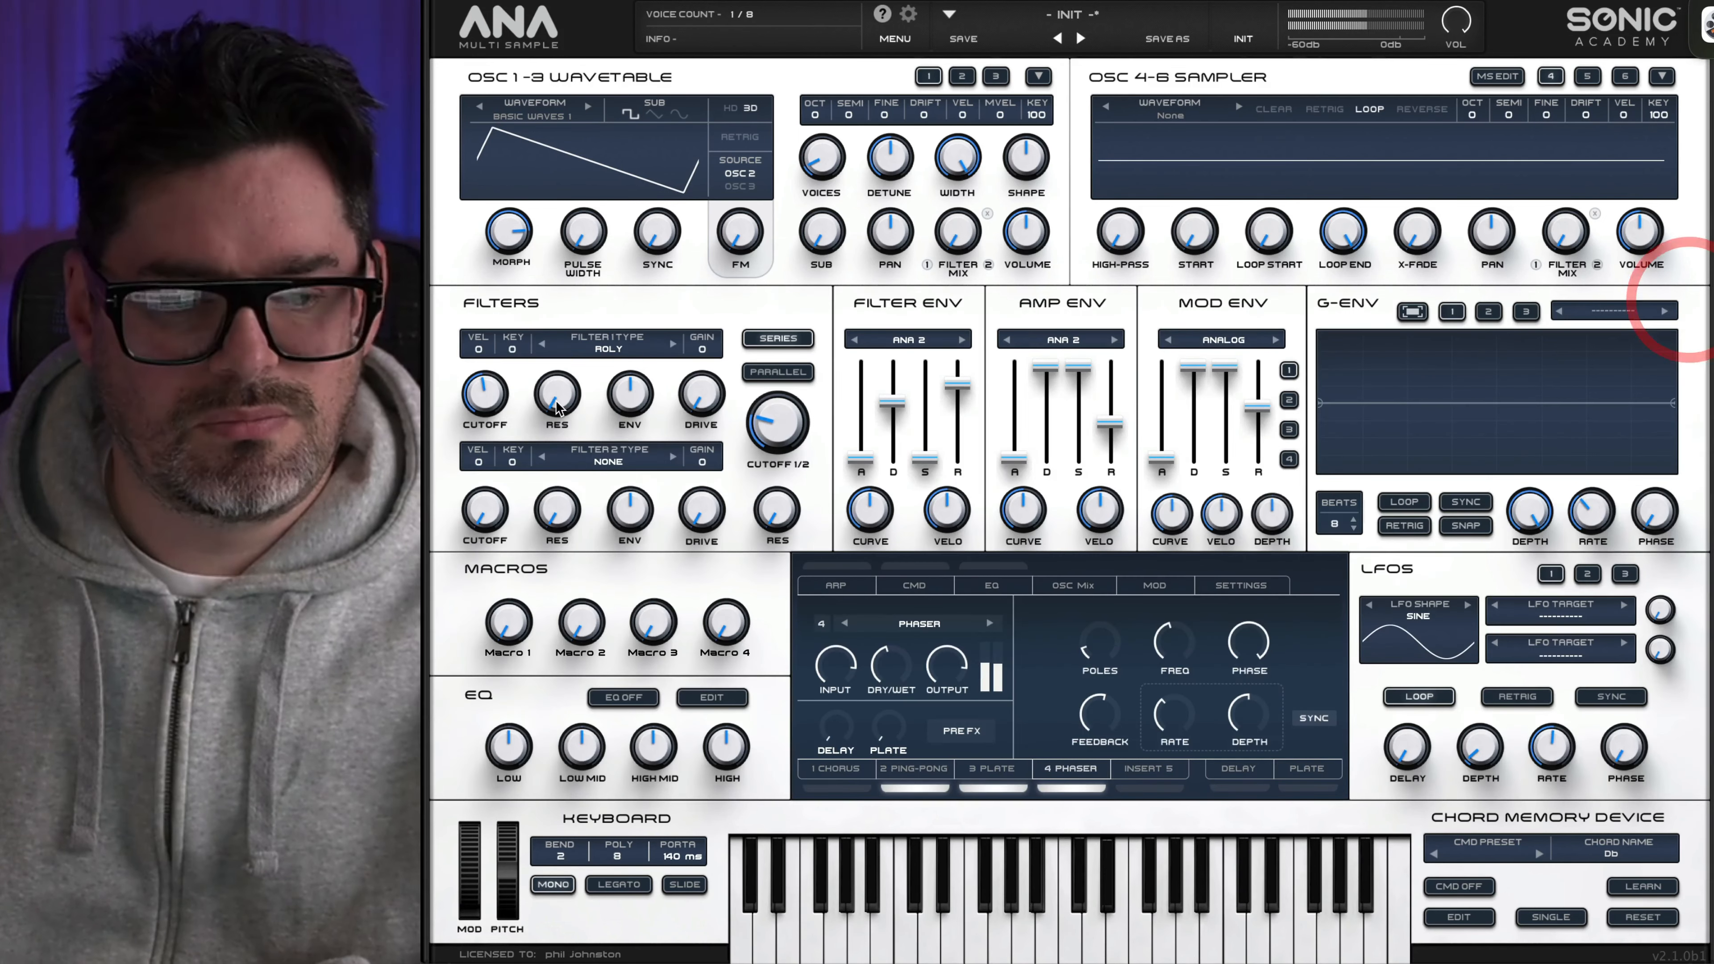
# Raise the Filter 1 cutoff to 1855.19 Hz and fine-tune the Osc 1 morph
pyautogui.moveTo(472, 391)
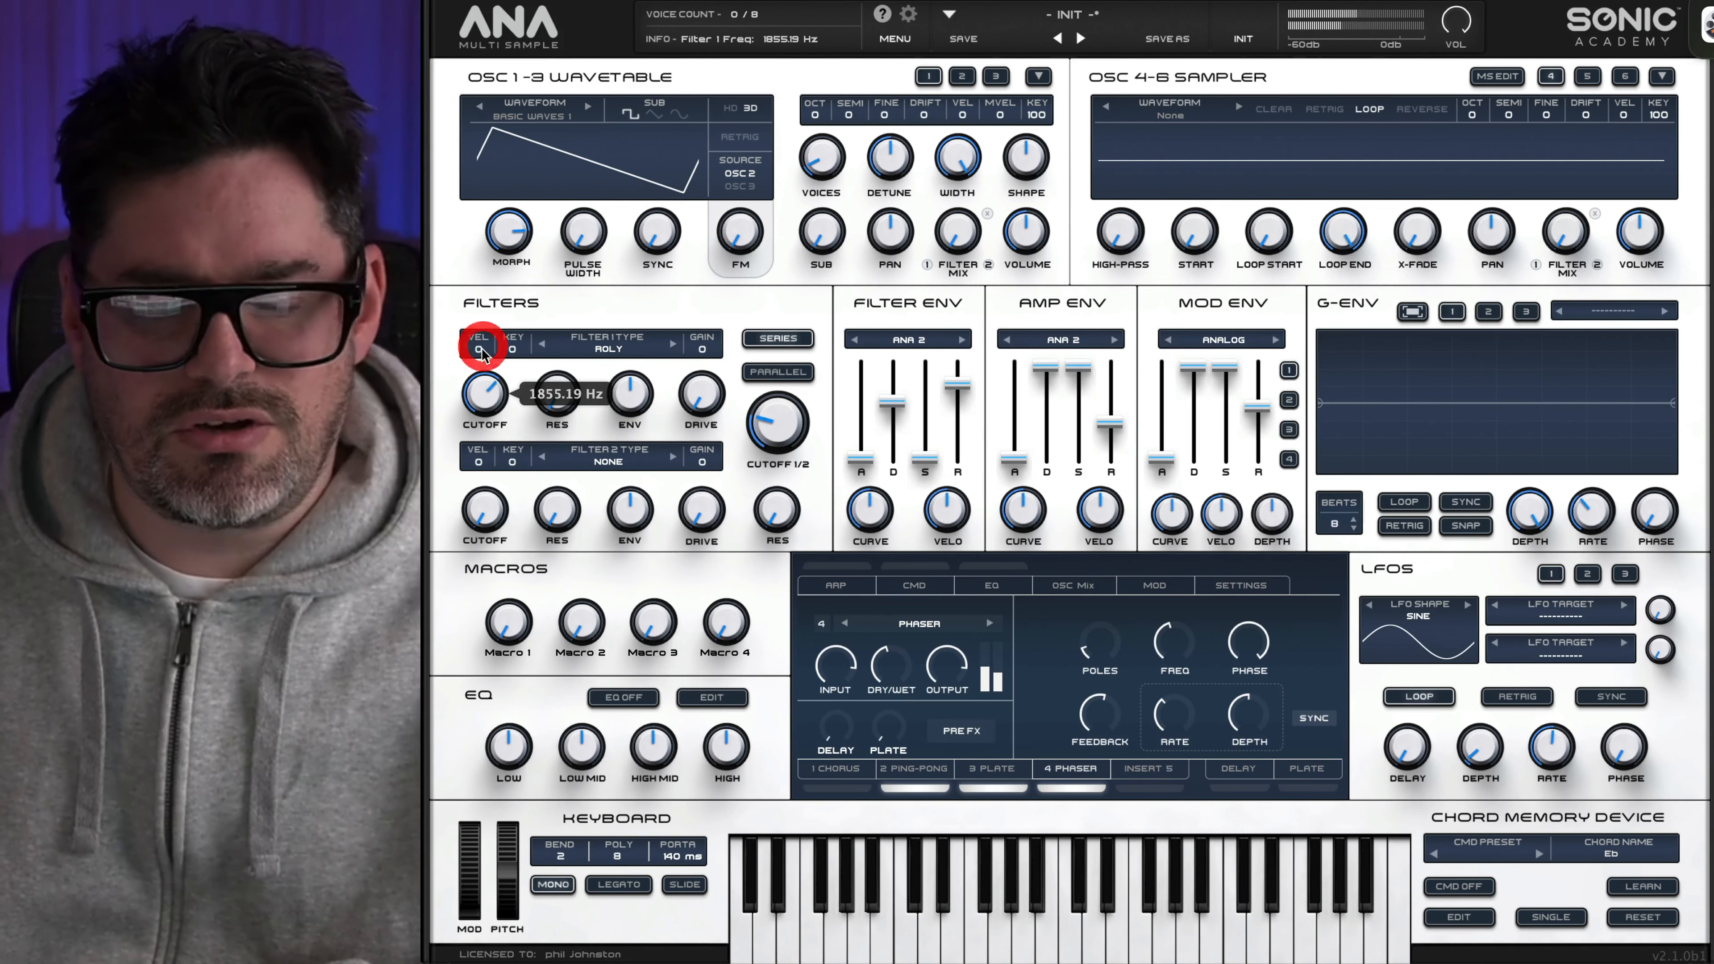
pyautogui.moveTo(481, 354); pyautogui.dragTo(481, 353)
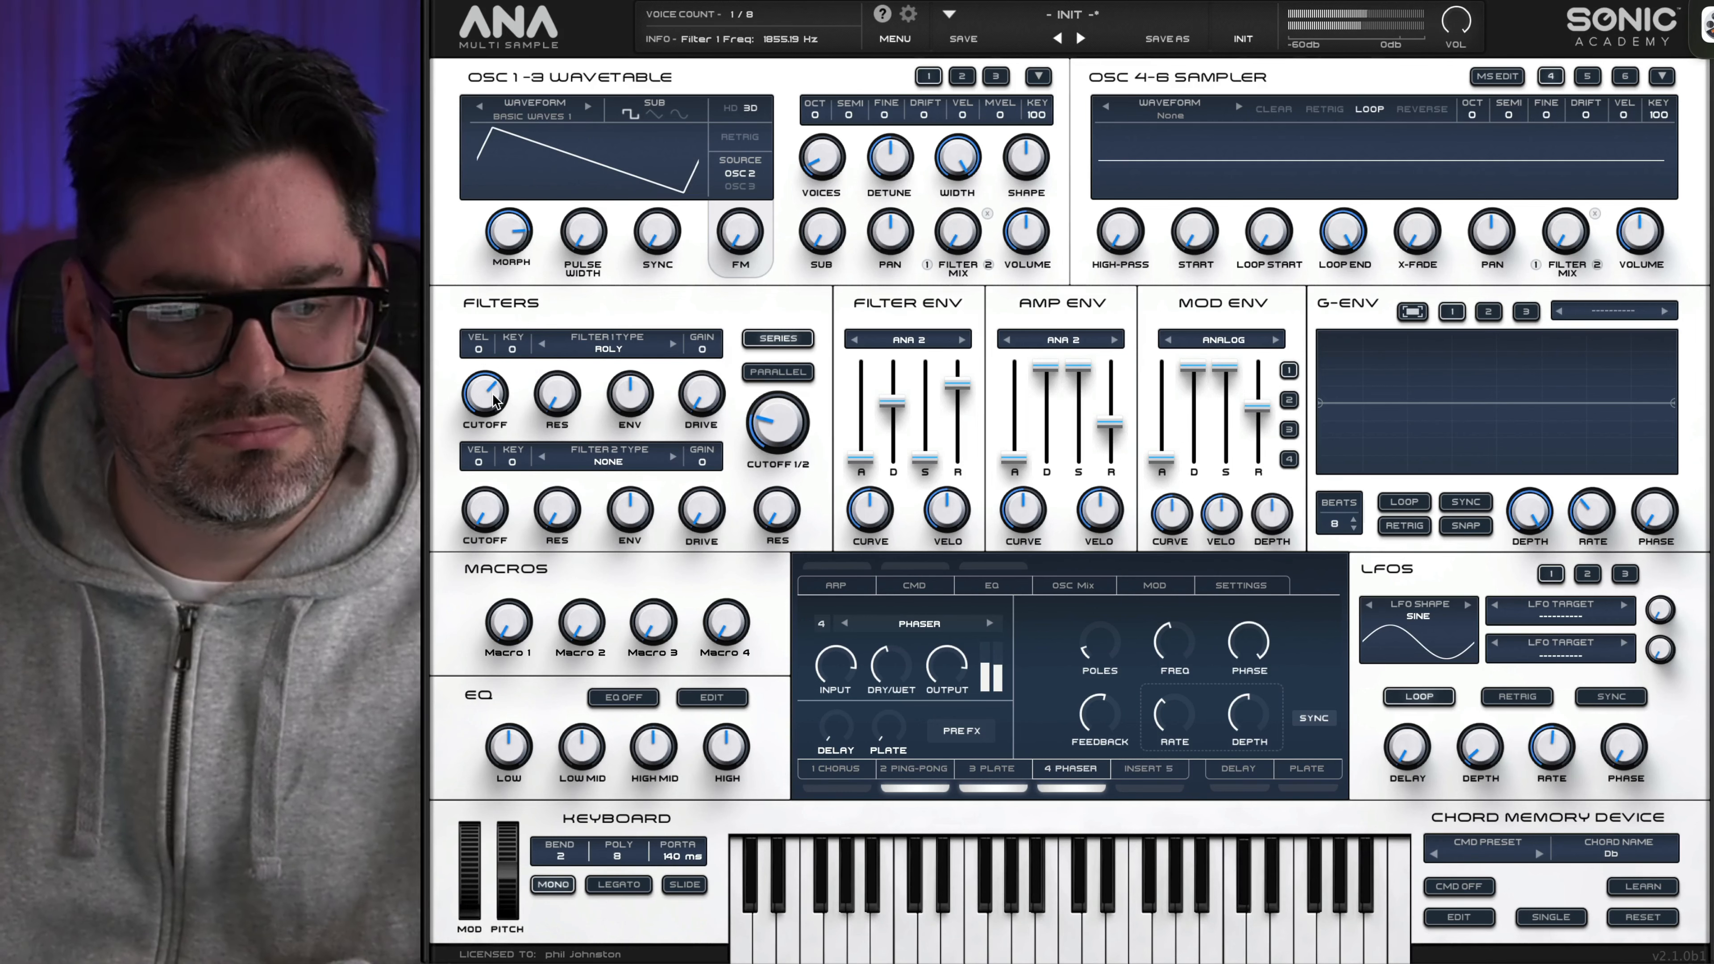
pyautogui.moveTo(519, 231); pyautogui.dragTo(518, 240)
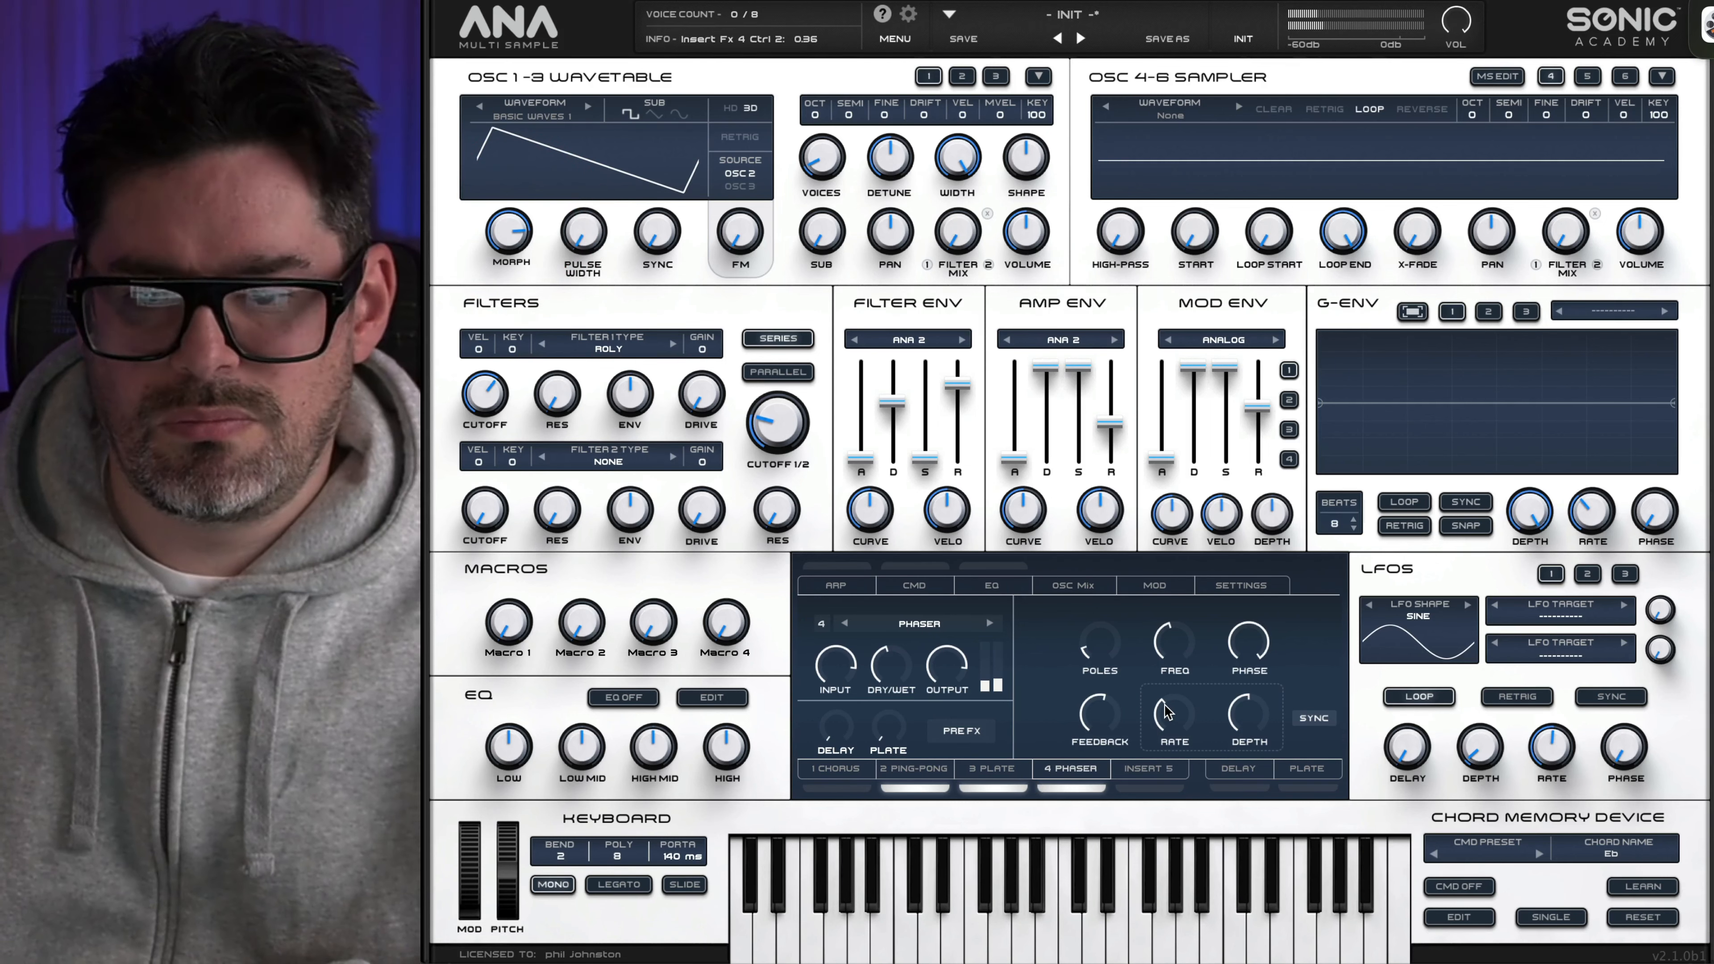
# Load the Comp compressor into insert slot 5, switch it on, and raise its makeup gain slightly
pyautogui.click(1158, 770)
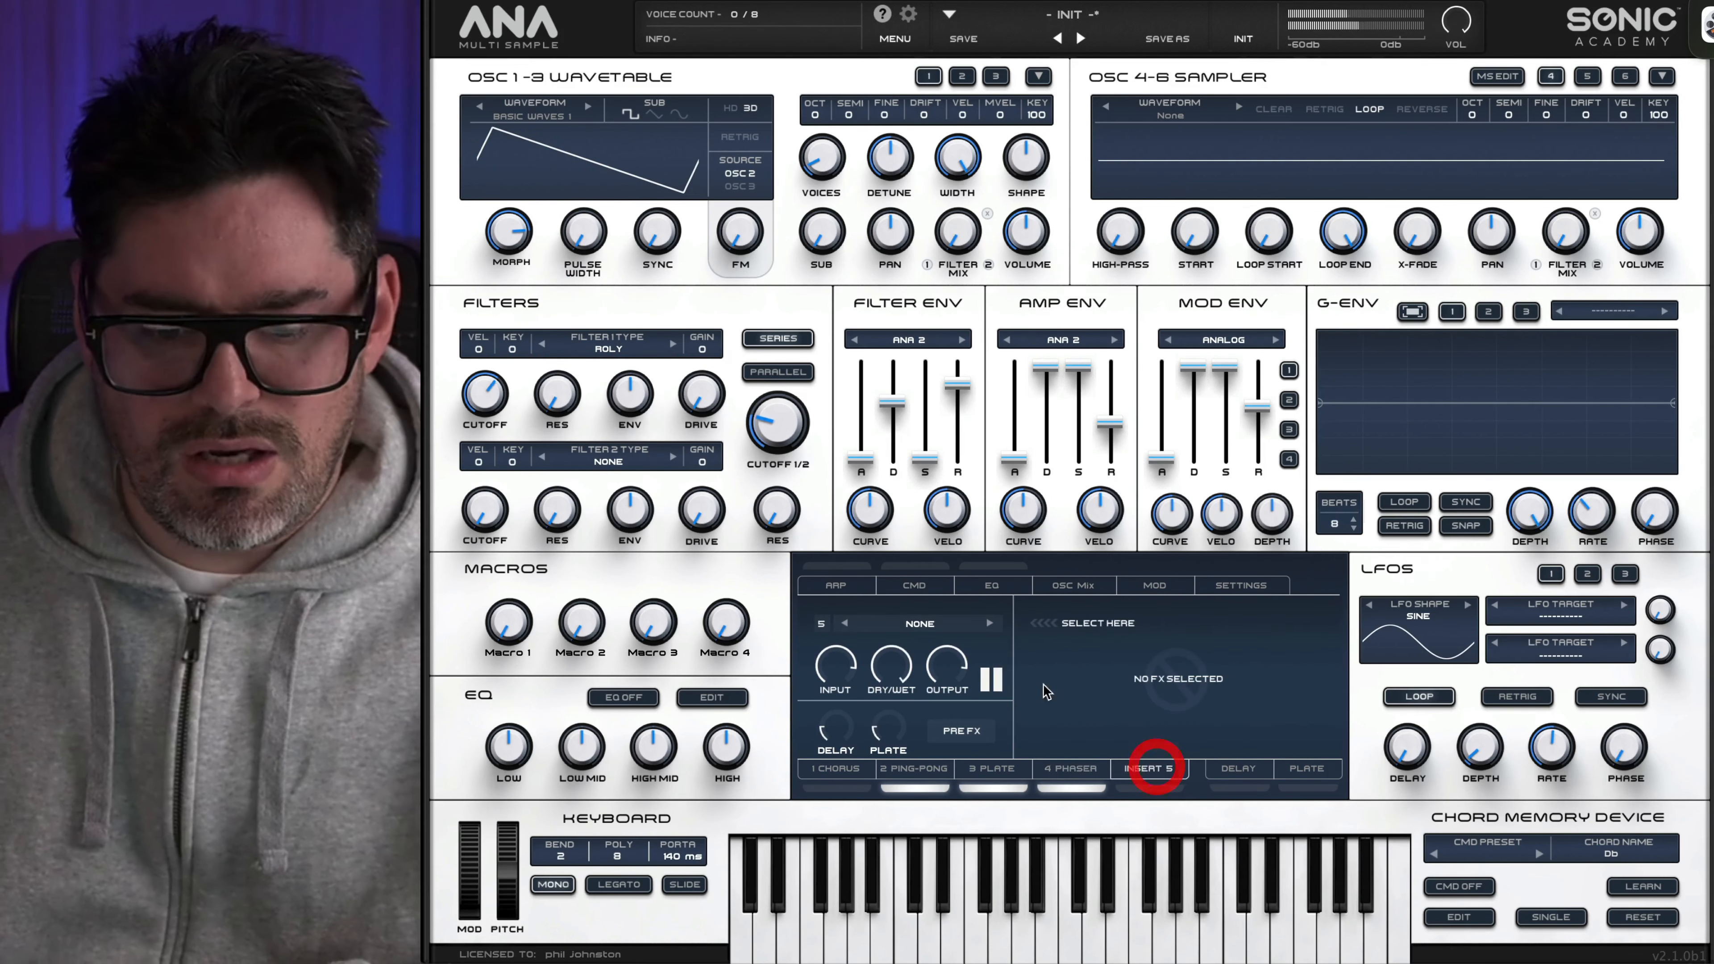
pyautogui.click(912, 622)
pyautogui.moveTo(948, 695)
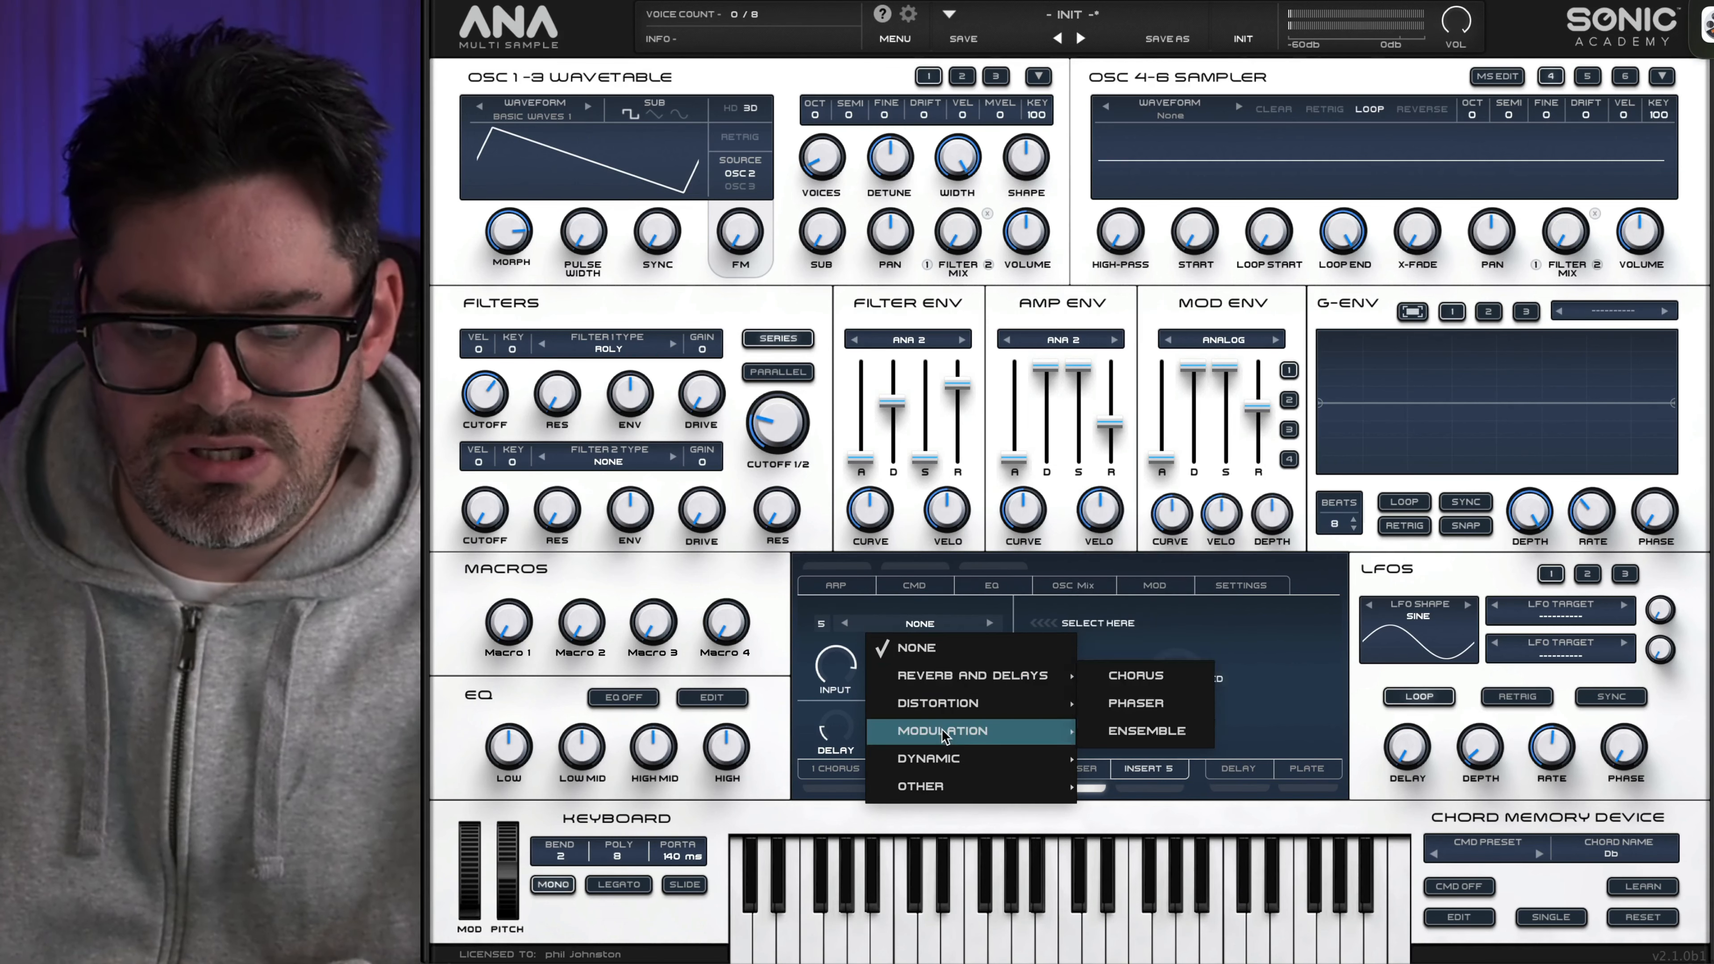
pyautogui.moveTo(935, 750)
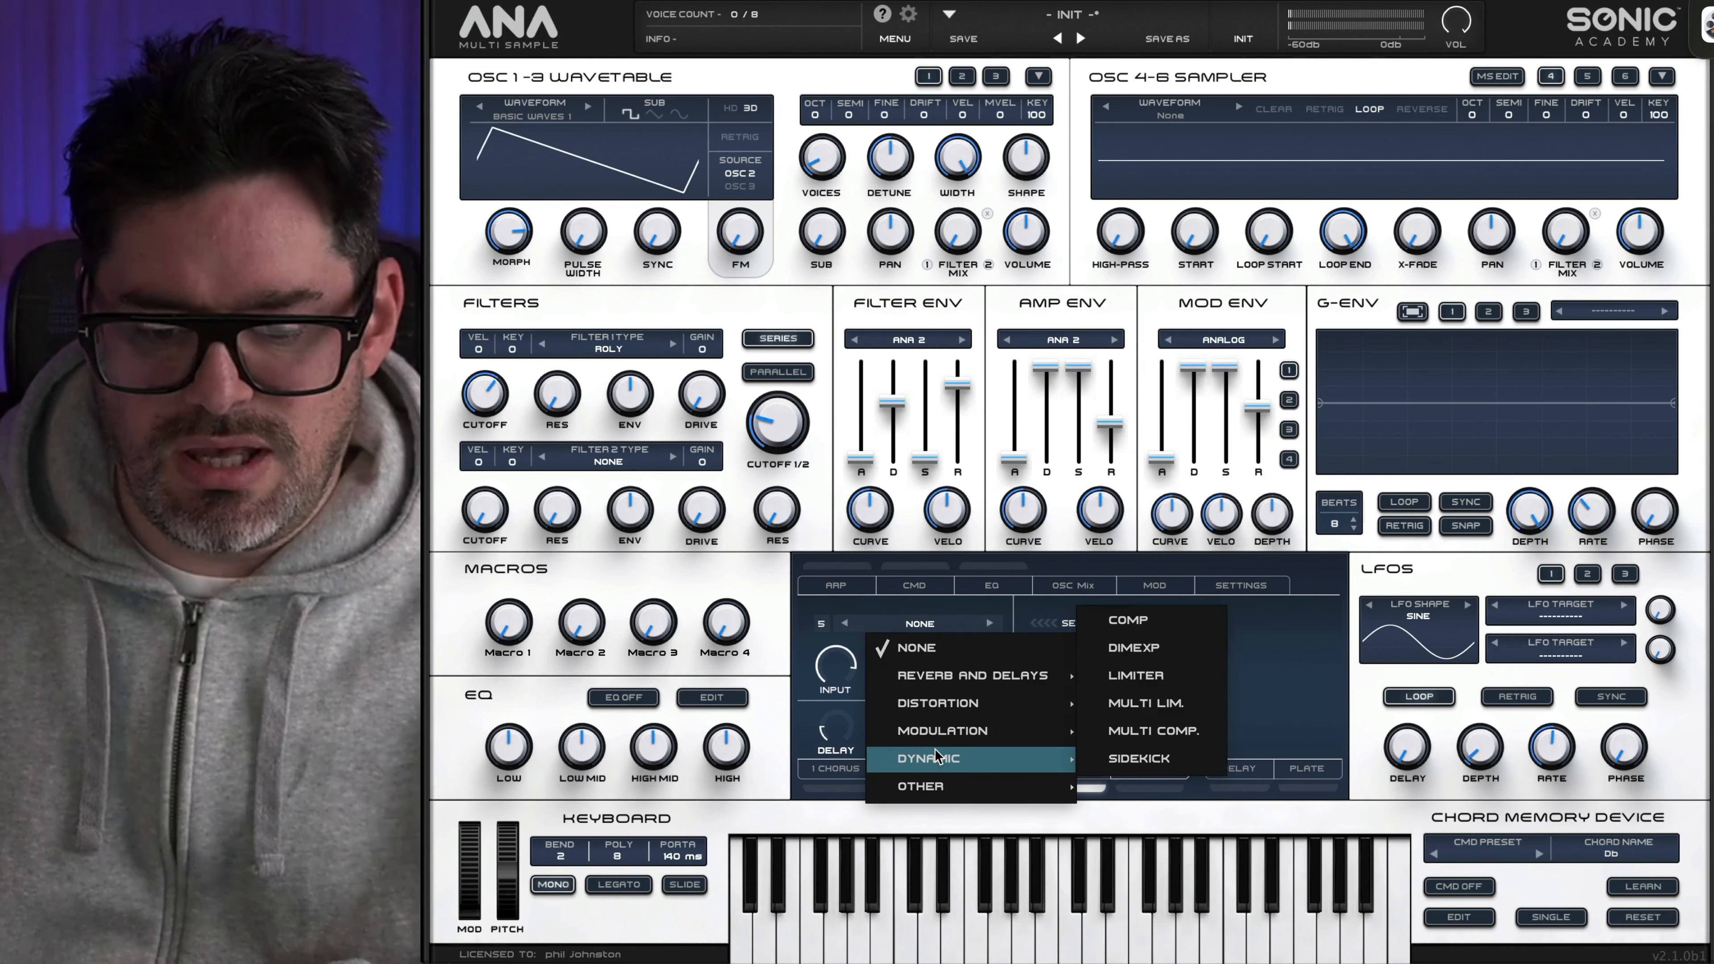
pyautogui.click(1149, 624)
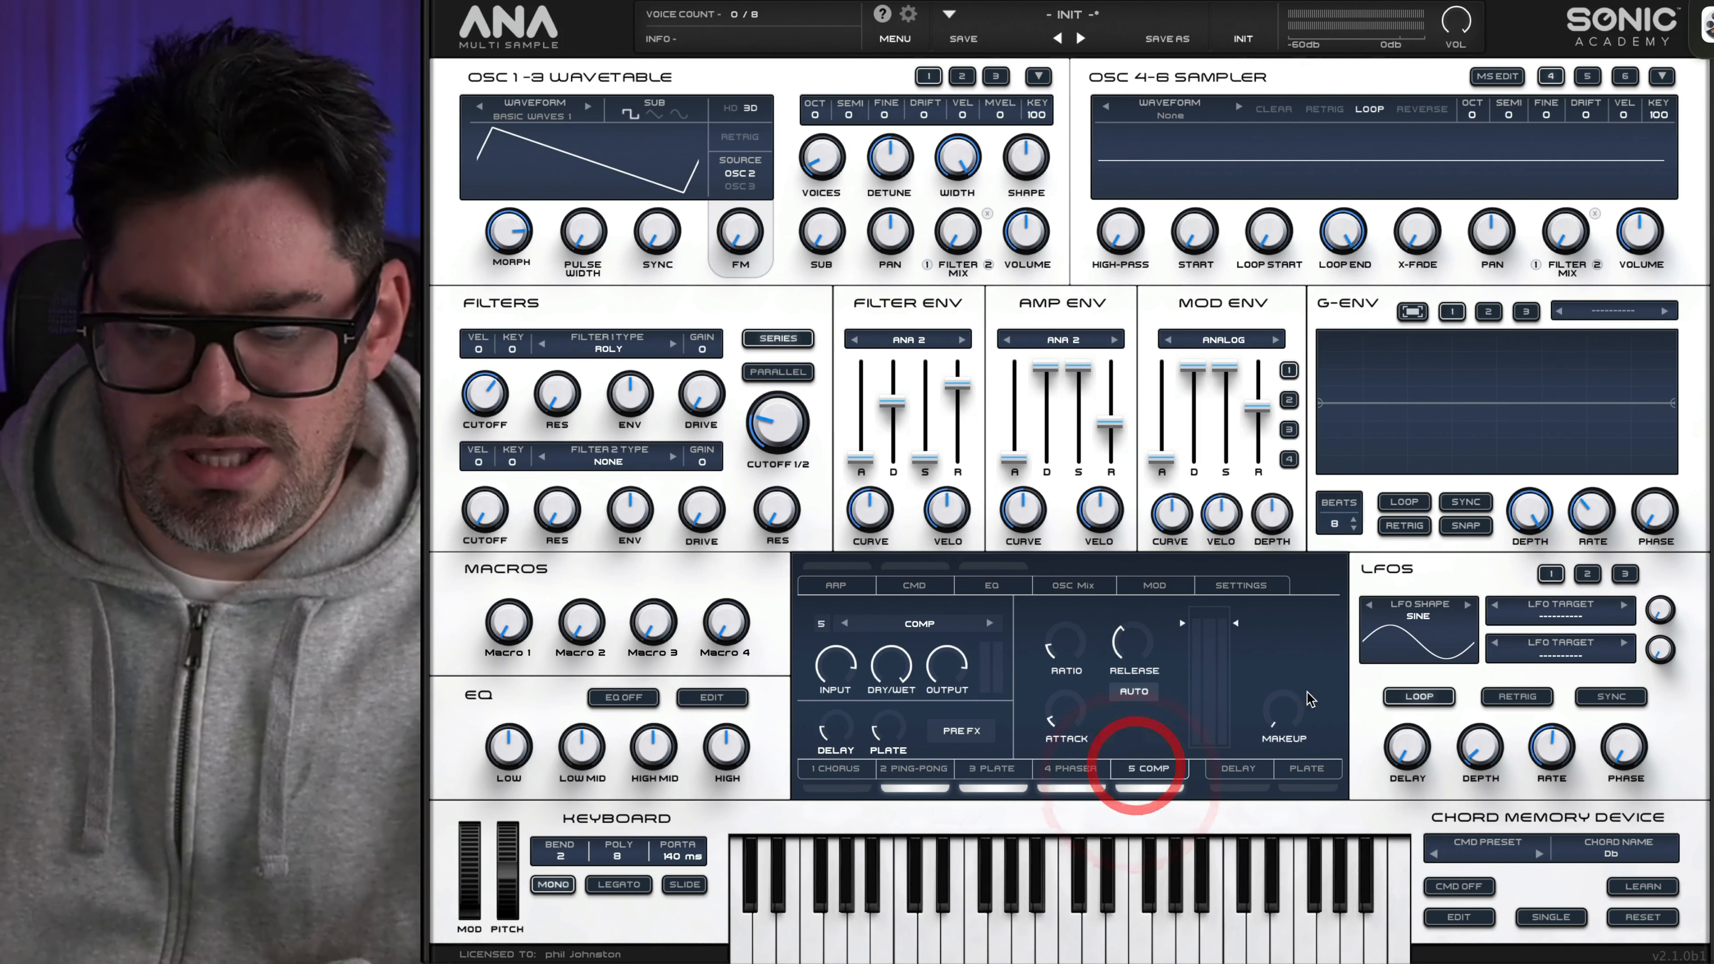
pyautogui.moveTo(1293, 708); pyautogui.dragTo(1293, 661)
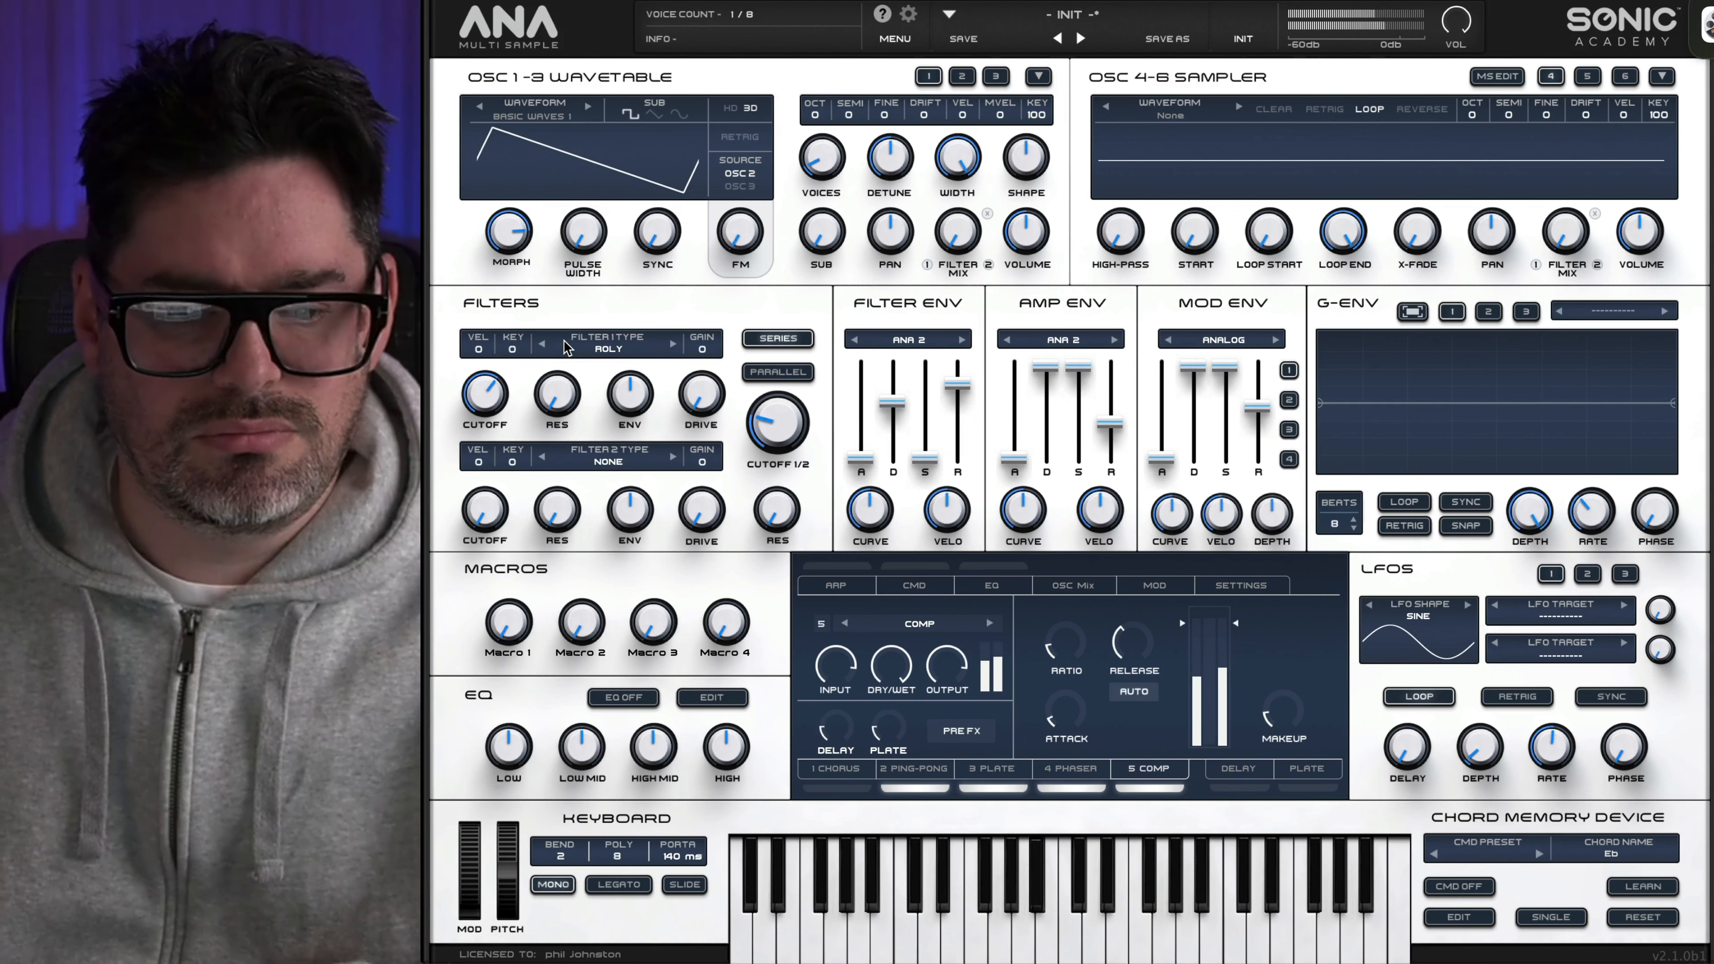
# Rebalance the Osc 1 morph and Filter 1 cutoff, moving the waveform closer to a saw
pyautogui.moveTo(494, 379); pyautogui.dragTo(496, 381)
pyautogui.moveTo(506, 210); pyautogui.dragTo(507, 216)
pyautogui.moveTo(489, 384); pyautogui.dragTo(490, 382)
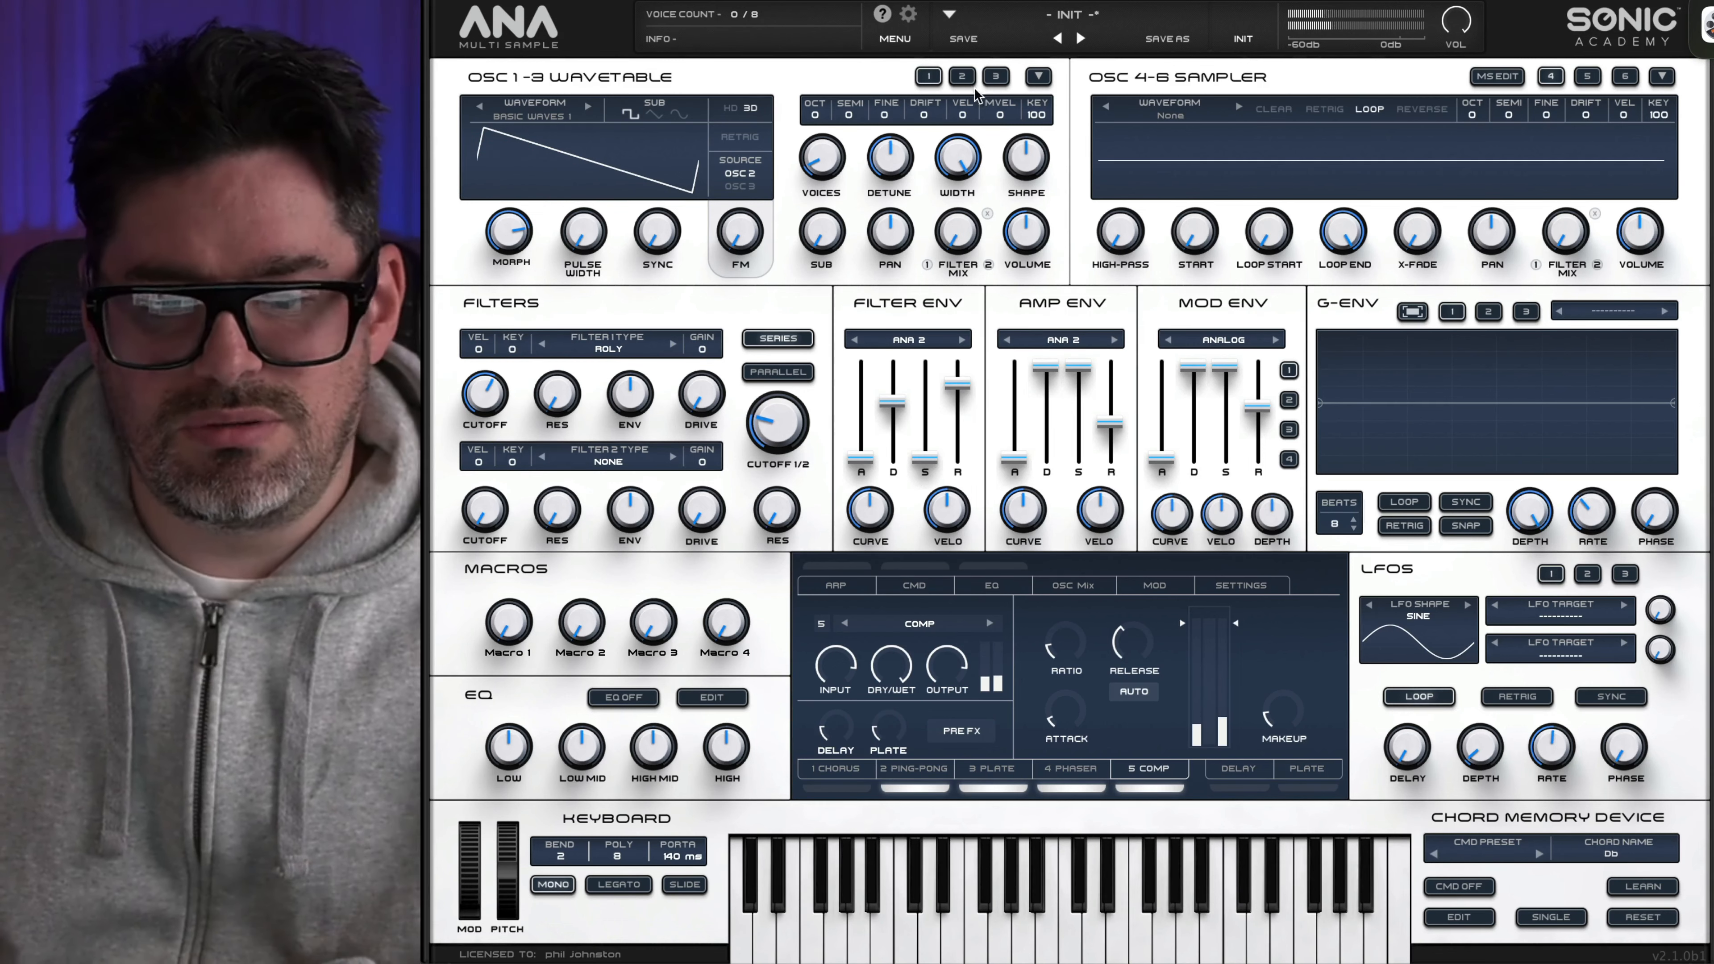
# Raise Osc 1 to 4 voices with less detune, and lower the Filter 1 cutoff to 447.94 Hz
pyautogui.moveTo(832, 164); pyautogui.dragTo(834, 157)
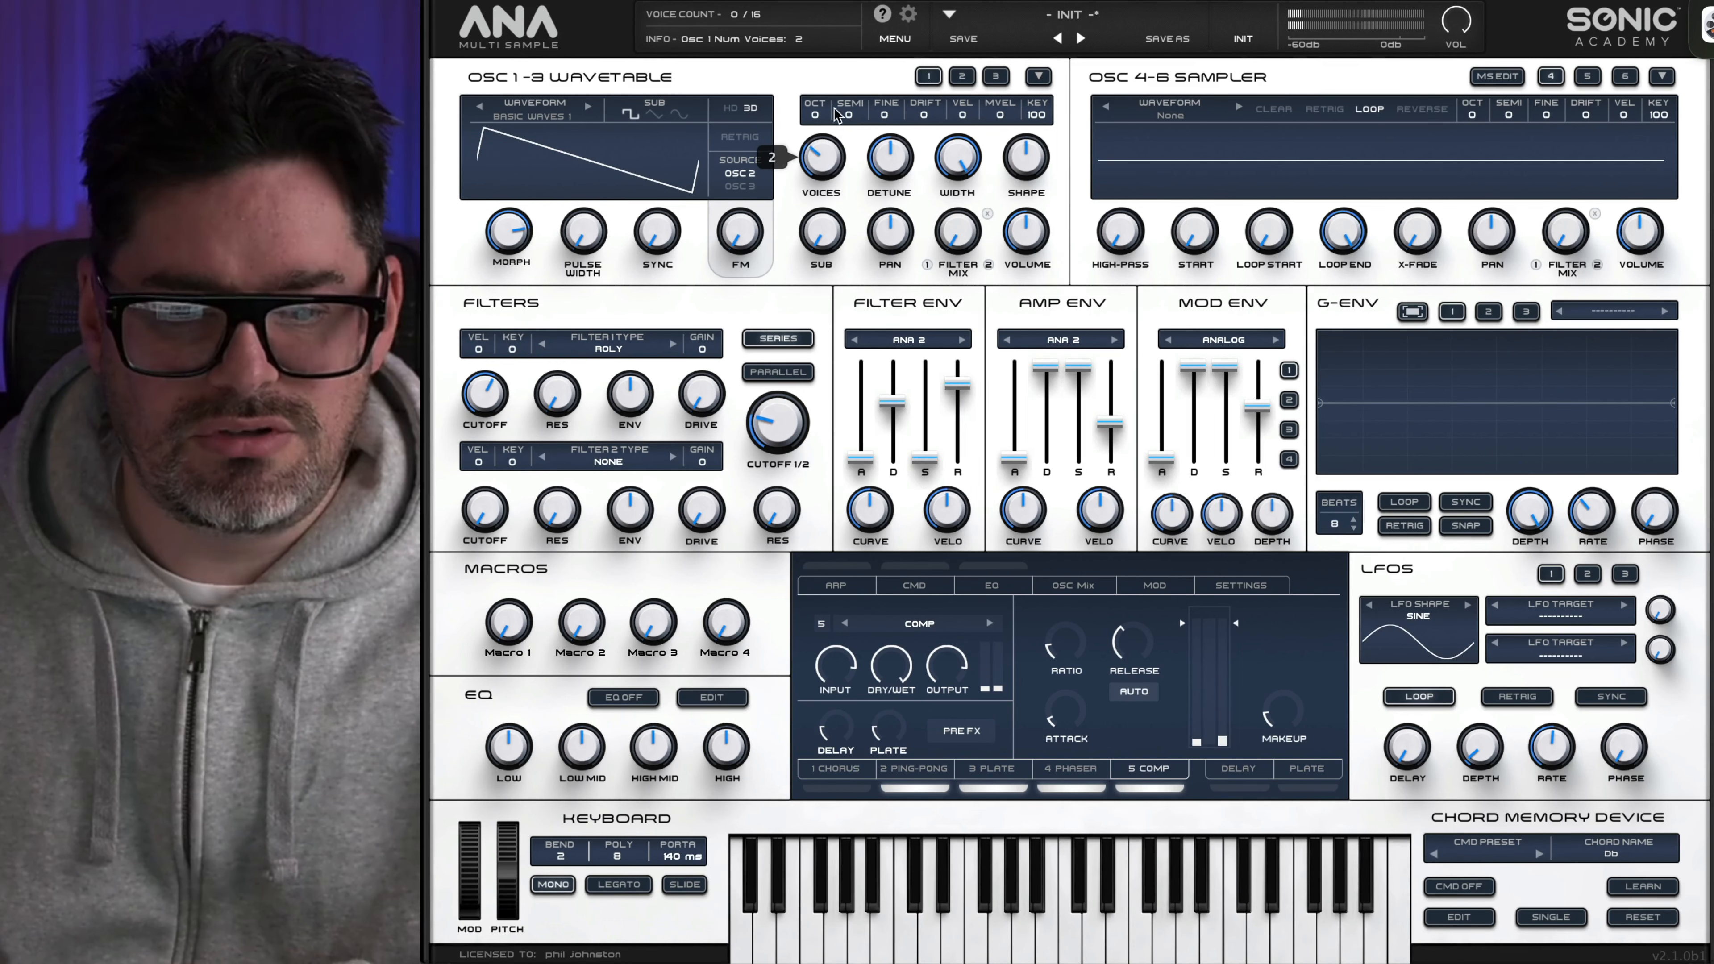
pyautogui.moveTo(840, 95); pyautogui.dragTo(834, 76)
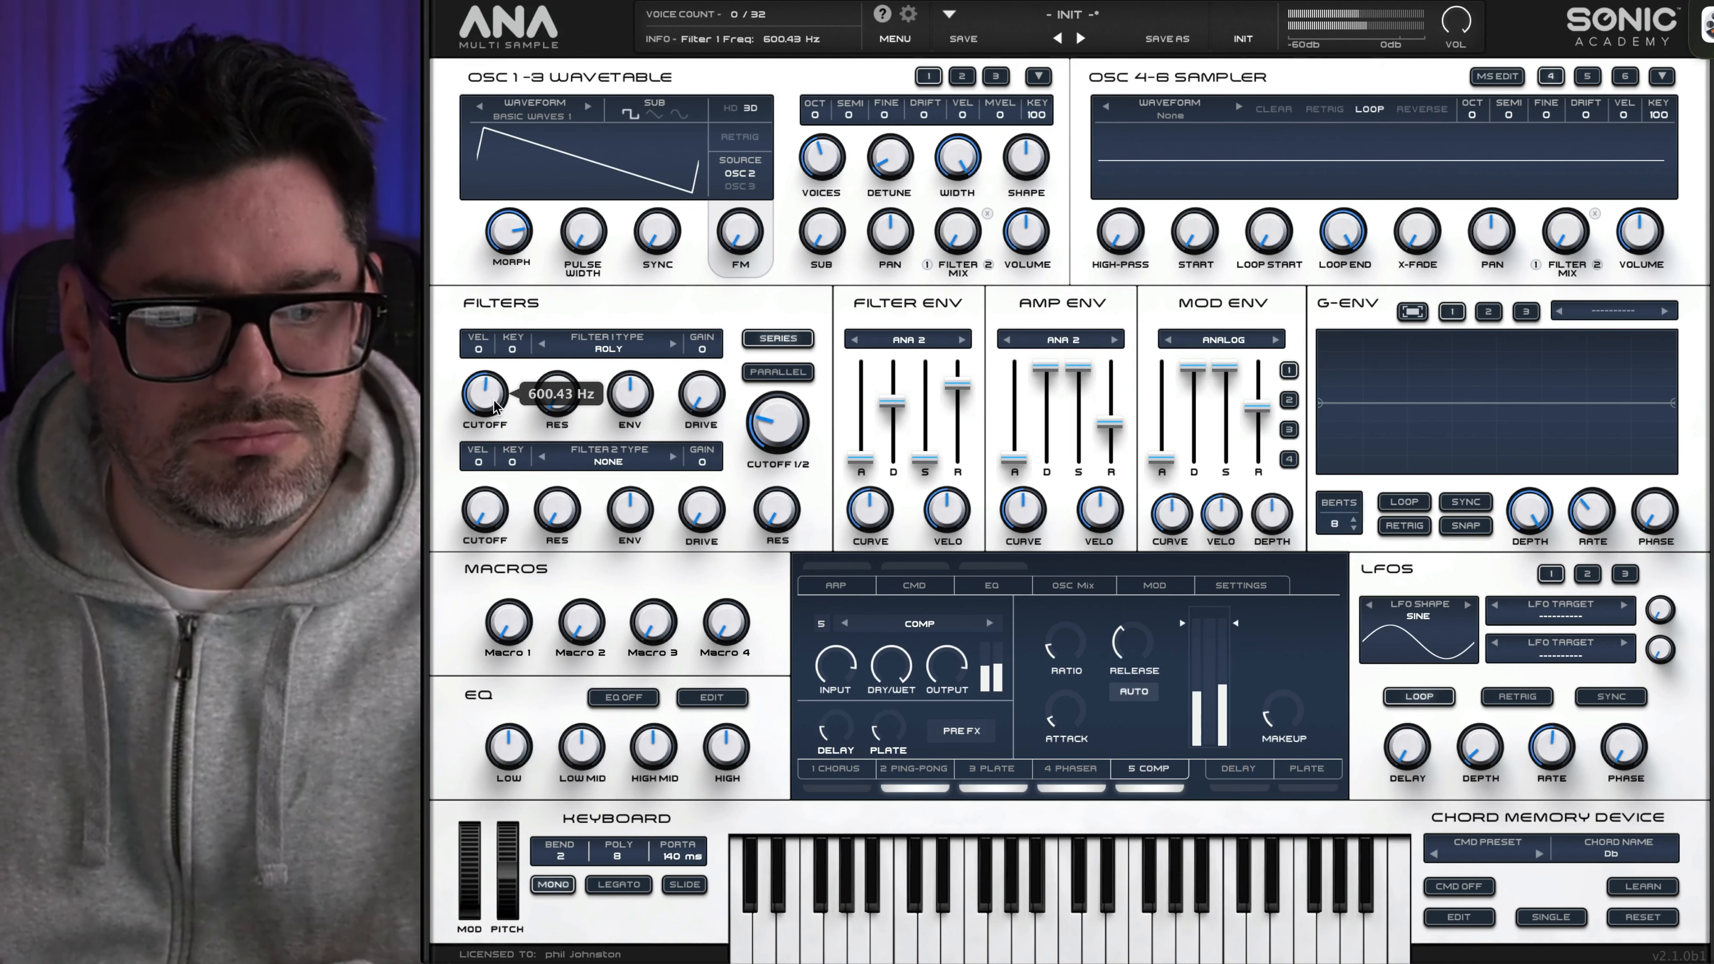
pyautogui.moveTo(494, 410); pyautogui.dragTo(494, 413)
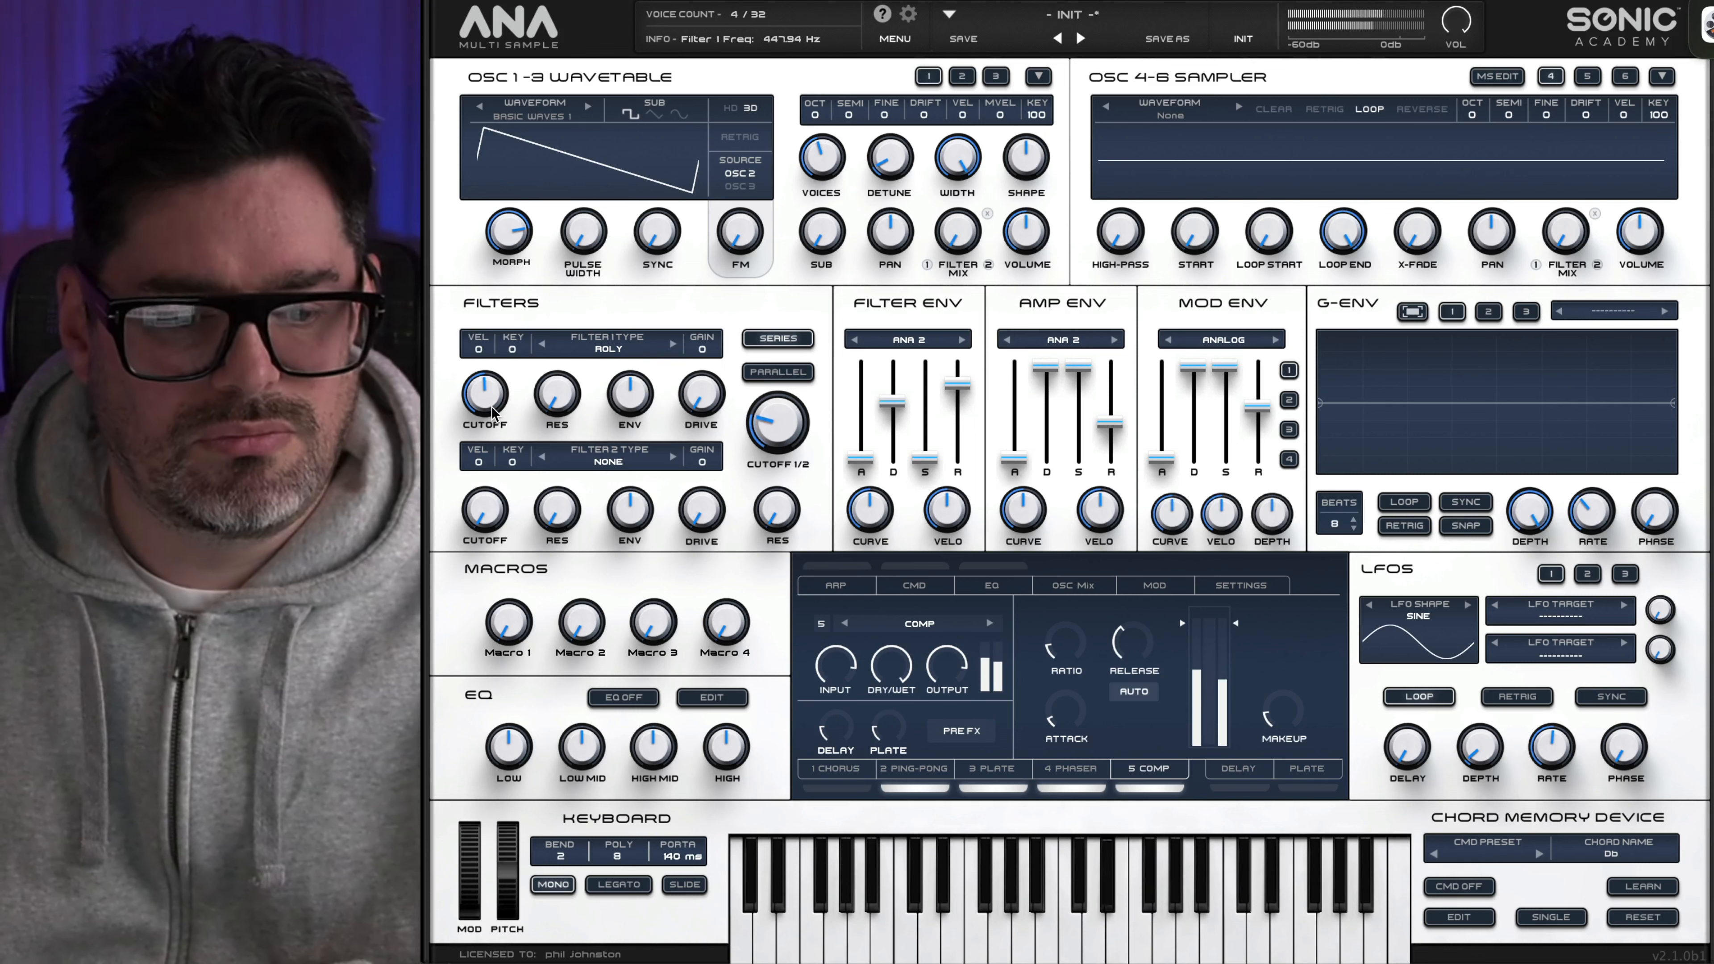